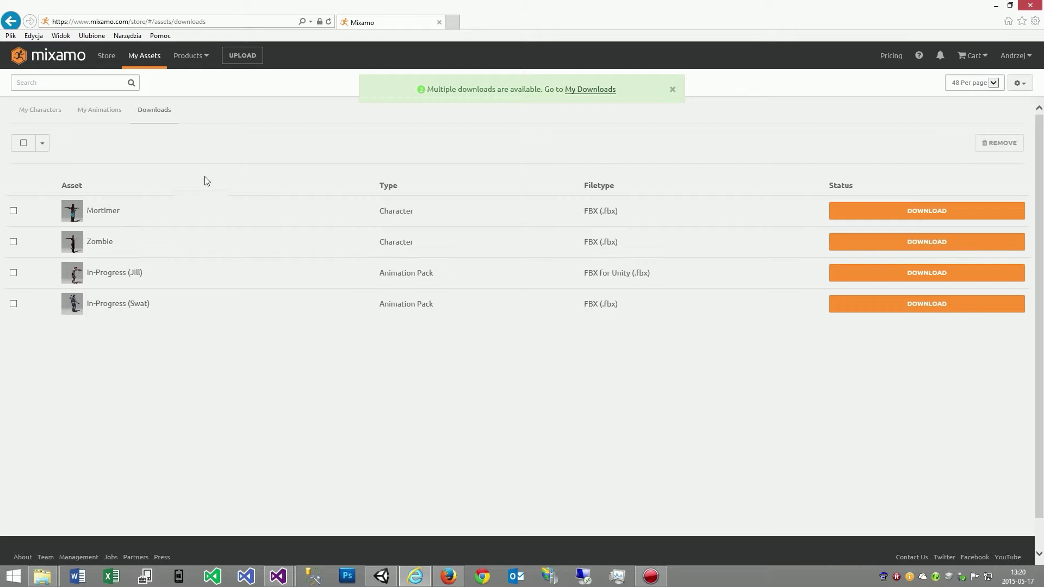
Show the six owned characters: Mortimer, Zombie, Jill, FuseModel, Swat and Soldier.
{"action": "left_click", "coordinate": [42, 109]}
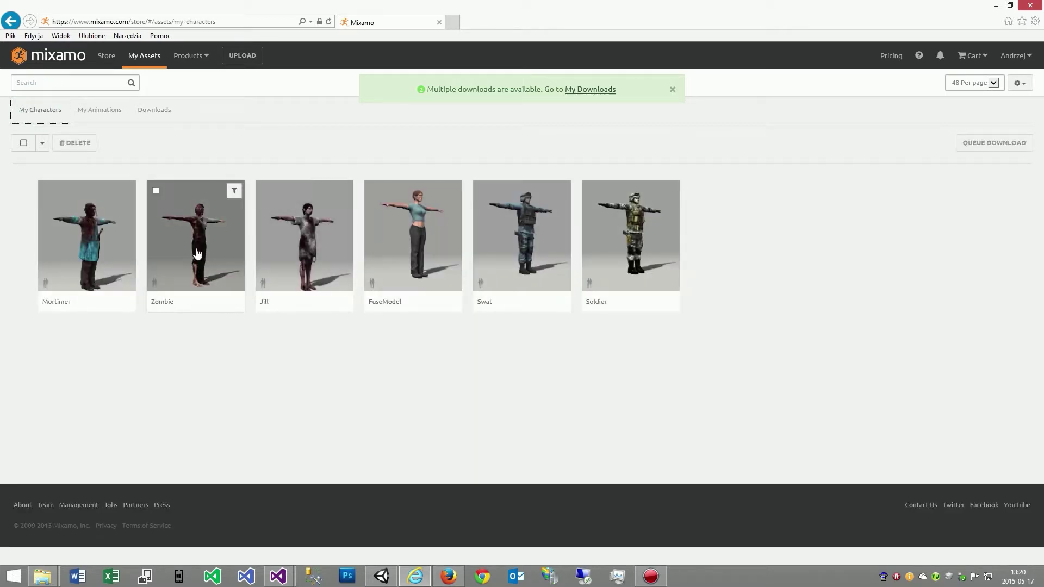
Preview the textured Zombie in T-pose, orbit it, then go back to Downloads.
{"action": "left_click", "coordinate": [196, 251]}
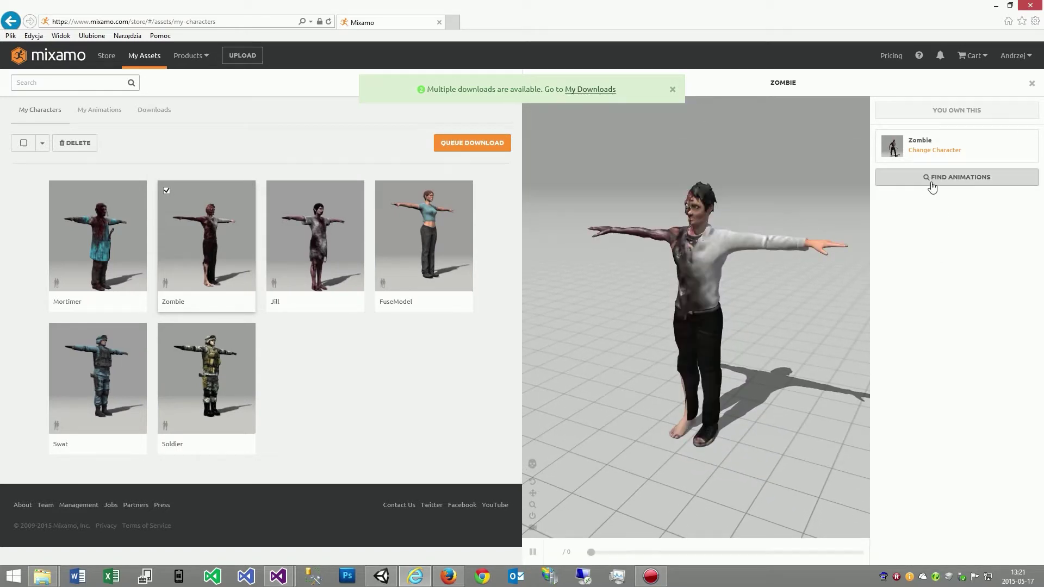
{"action": "mouse_move", "coordinate": [796, 287]}
{"action": "left_mouse_down"}
{"action": "mouse_move", "coordinate": [748, 287]}
{"action": "mouse_move", "coordinate": [793, 266]}
{"action": "left_mouse_up"}
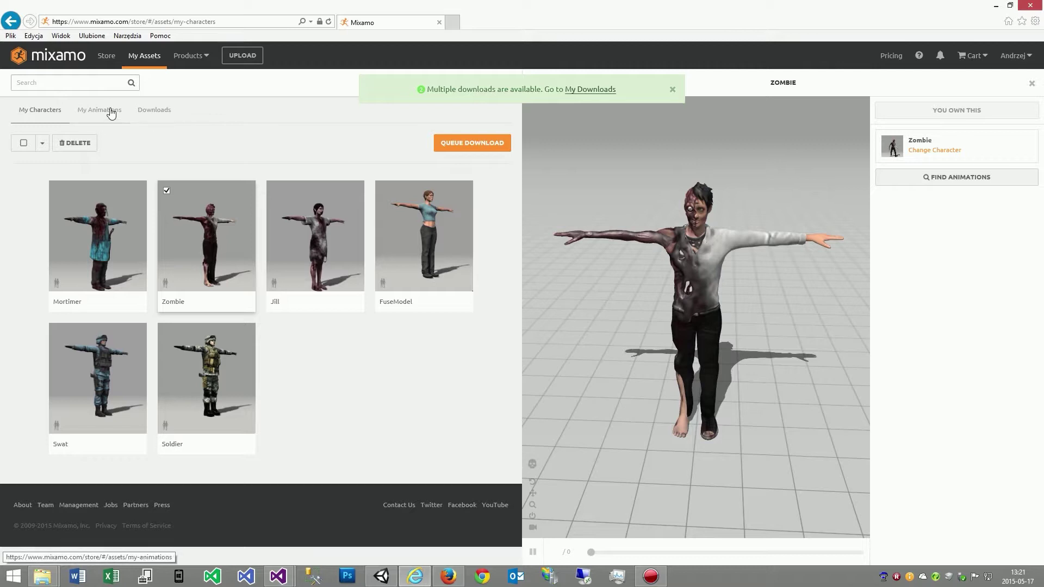
{"action": "left_click", "coordinate": [154, 110]}
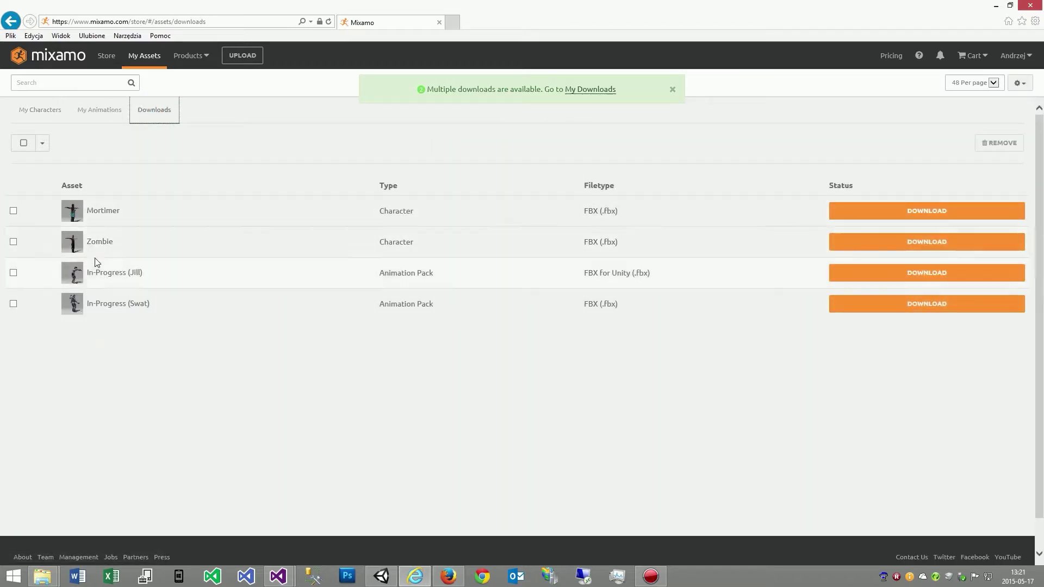
Download the Zombie file, then remove the Zombie and Mortimer entries from Downloads.
{"action": "left_click", "coordinate": [930, 245]}
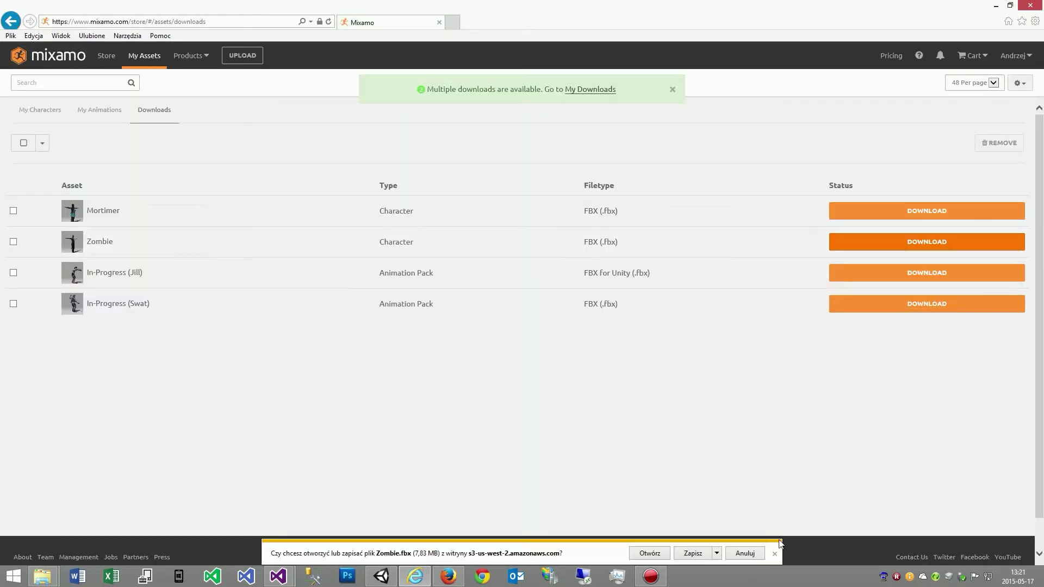
{"action": "left_click", "coordinate": [773, 553]}
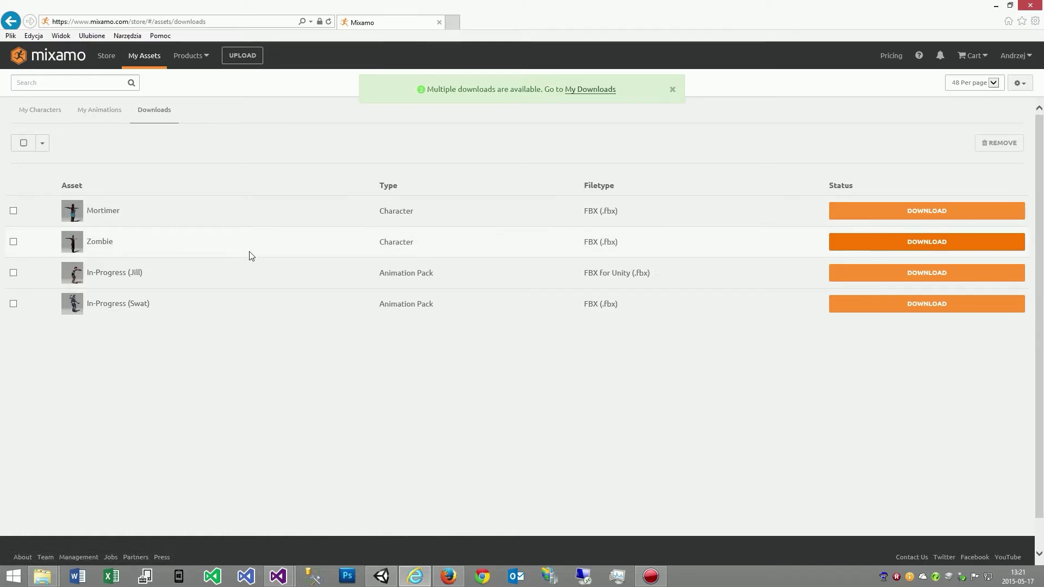
{"action": "left_click", "coordinate": [12, 242]}
{"action": "left_click", "coordinate": [12, 212]}
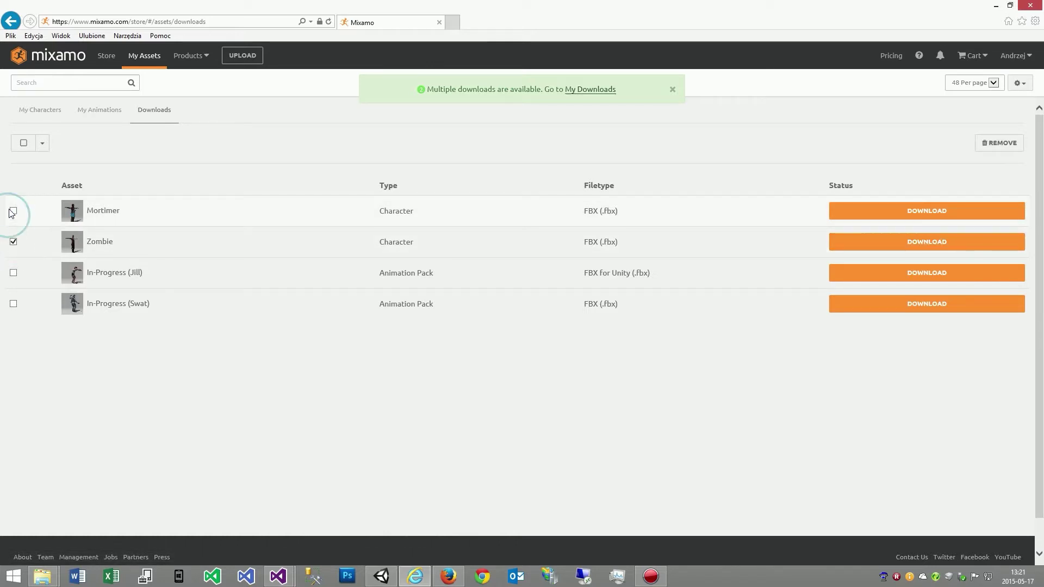
{"action": "left_click", "coordinate": [46, 148]}
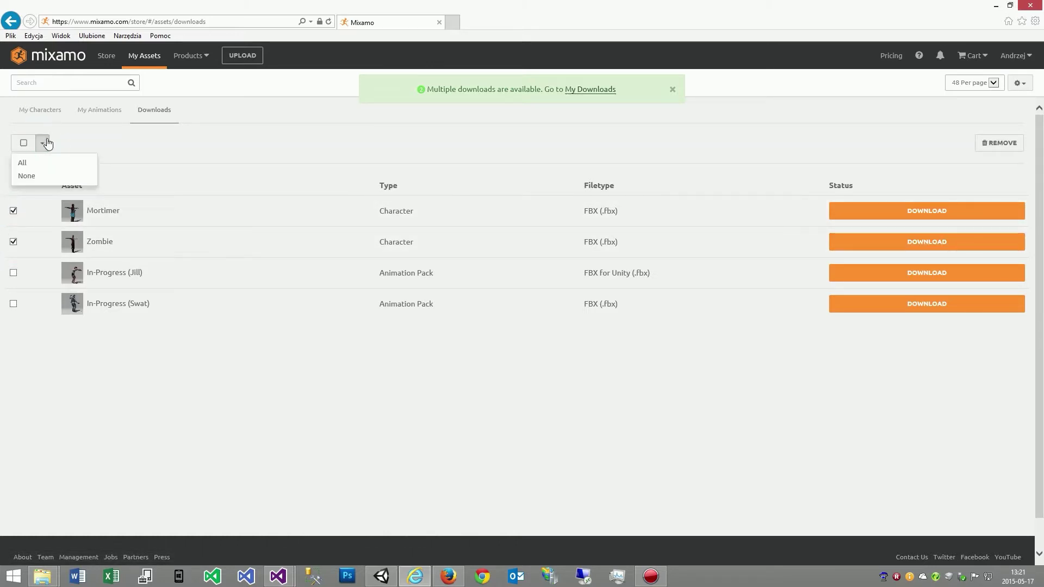
{"action": "left_click", "coordinate": [988, 142]}
{"action": "left_click", "coordinate": [573, 330]}
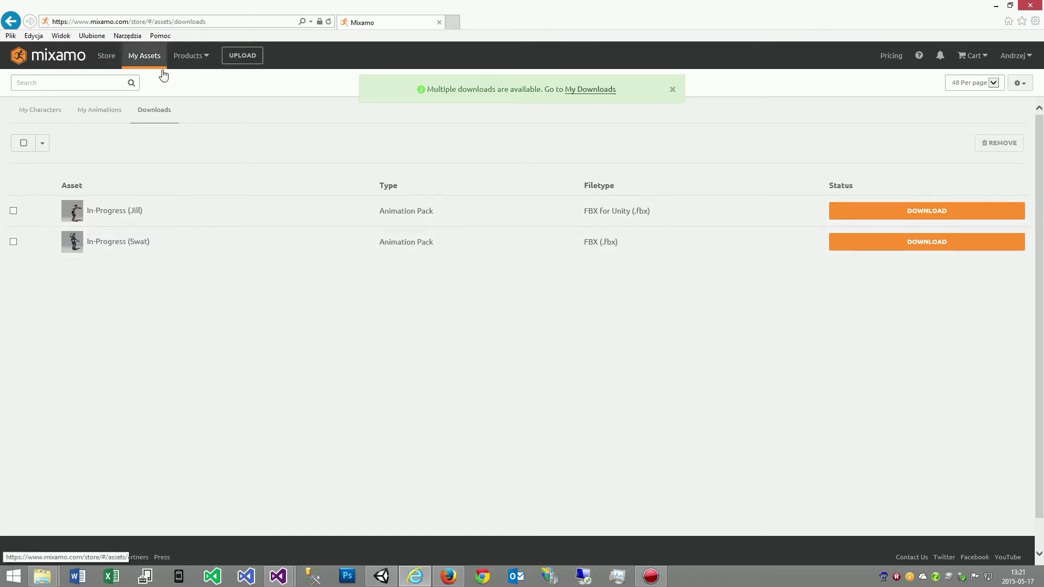
Open the Zombie character from My Characters to find animations for it.
{"action": "left_click", "coordinate": [93, 117]}
{"action": "left_click", "coordinate": [42, 112]}
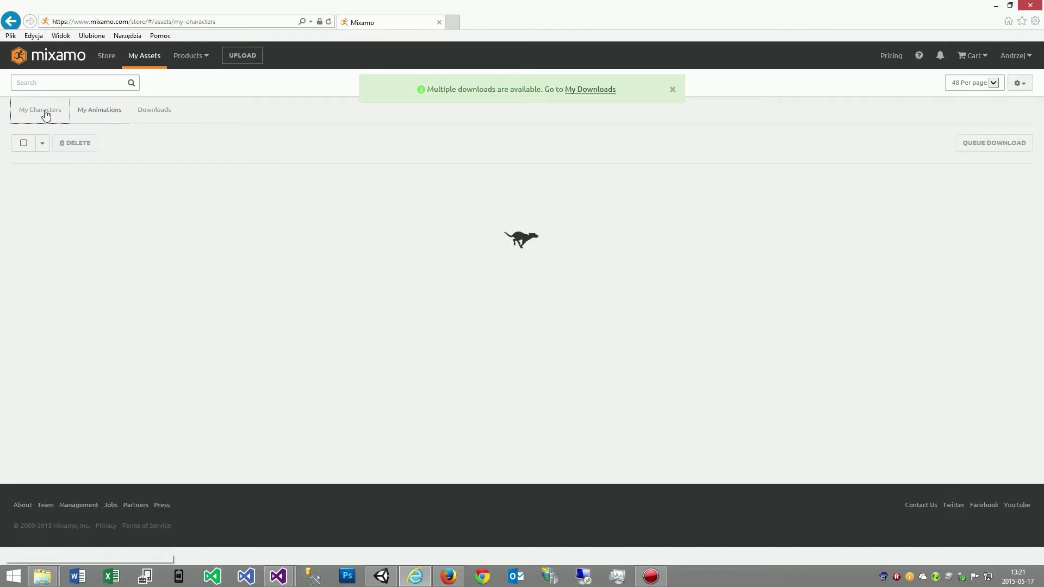
{"action": "left_click", "coordinate": [215, 211]}
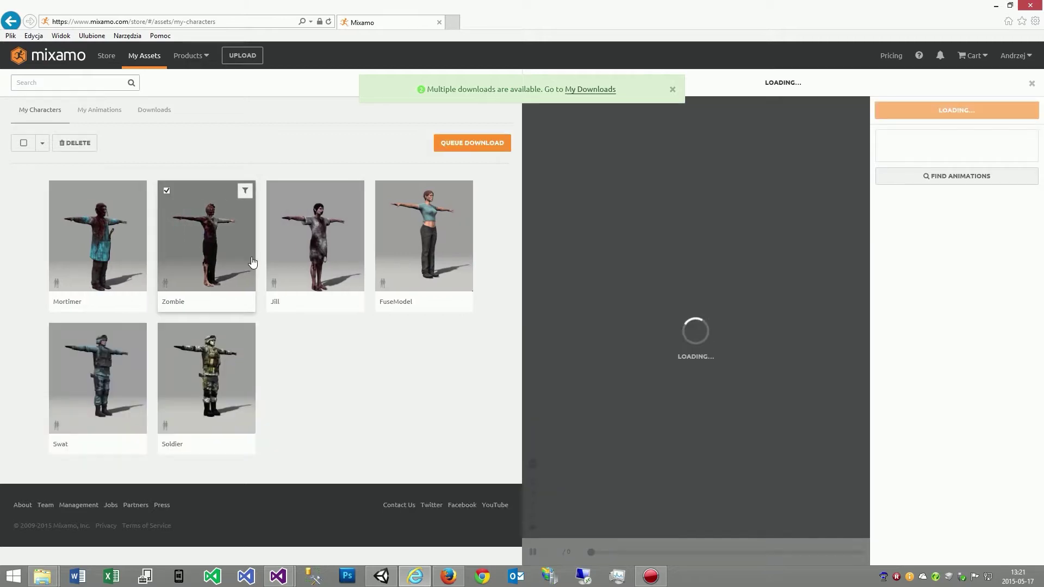
{"action": "left_click", "coordinate": [928, 179]}
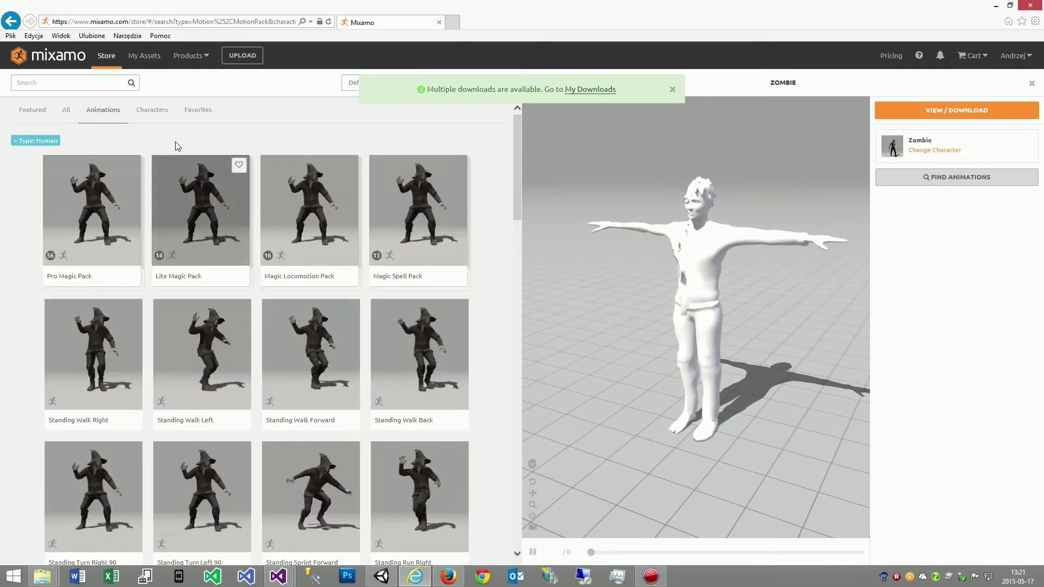
Add the Walking animation from Favorites to the Zombie's In-Progress pack.
{"action": "left_click", "coordinate": [211, 111]}
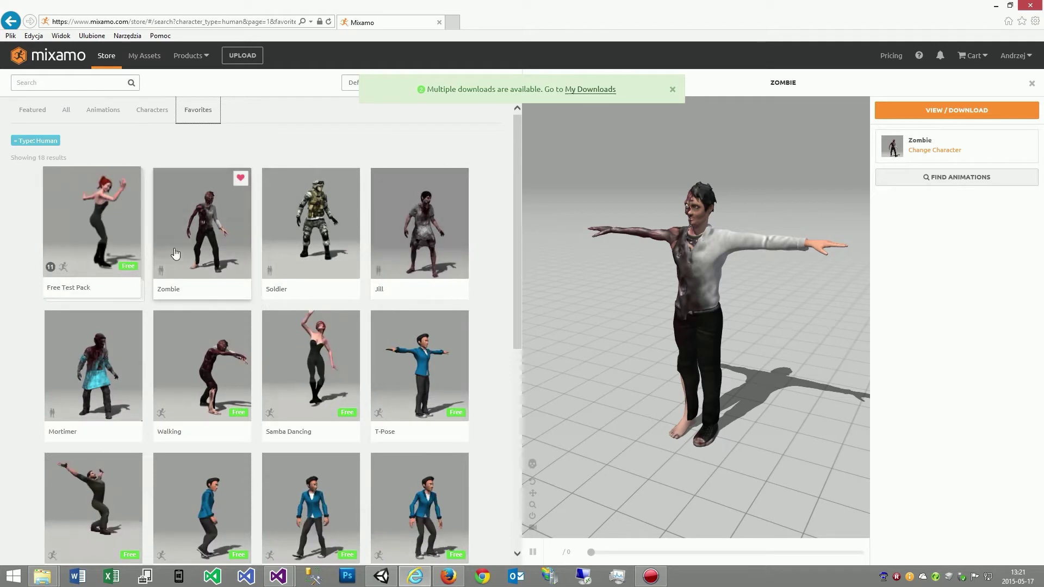
{"action": "left_click", "coordinate": [218, 362]}
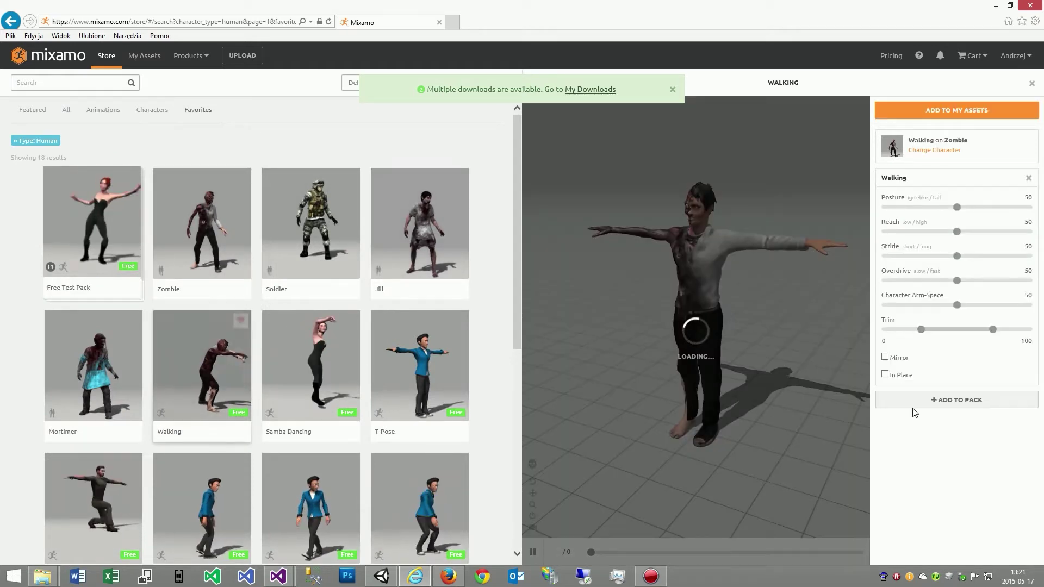
{"action": "left_click", "coordinate": [924, 400]}
{"action": "scroll", "coordinate": [257, 311], "scroll_direction": "down", "scroll_amount": 3}
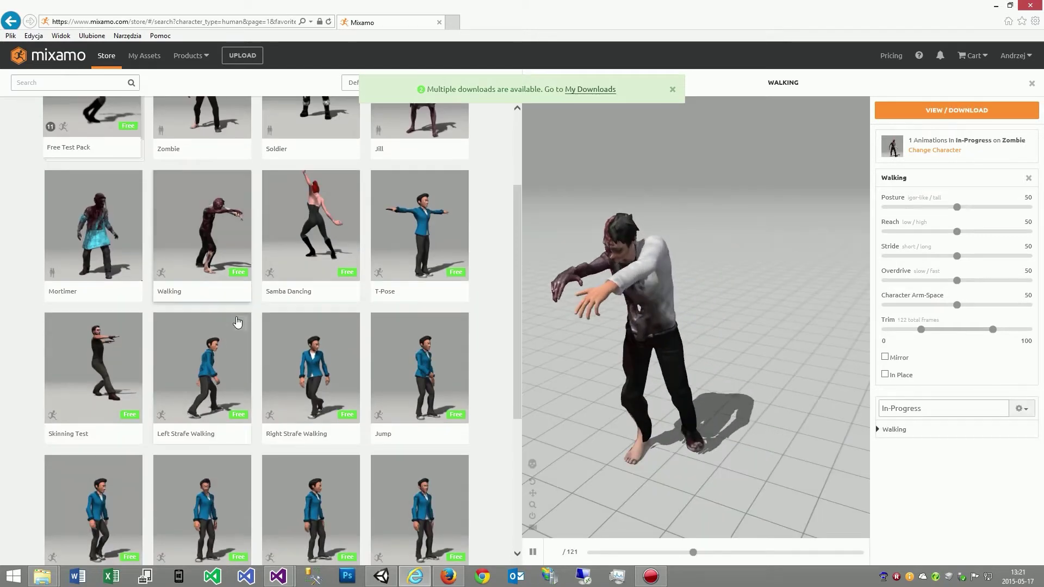
{"action": "scroll", "coordinate": [234, 222], "scroll_direction": "down", "scroll_amount": 2}
{"action": "scroll", "coordinate": [237, 233], "scroll_direction": "down", "scroll_amount": 3}
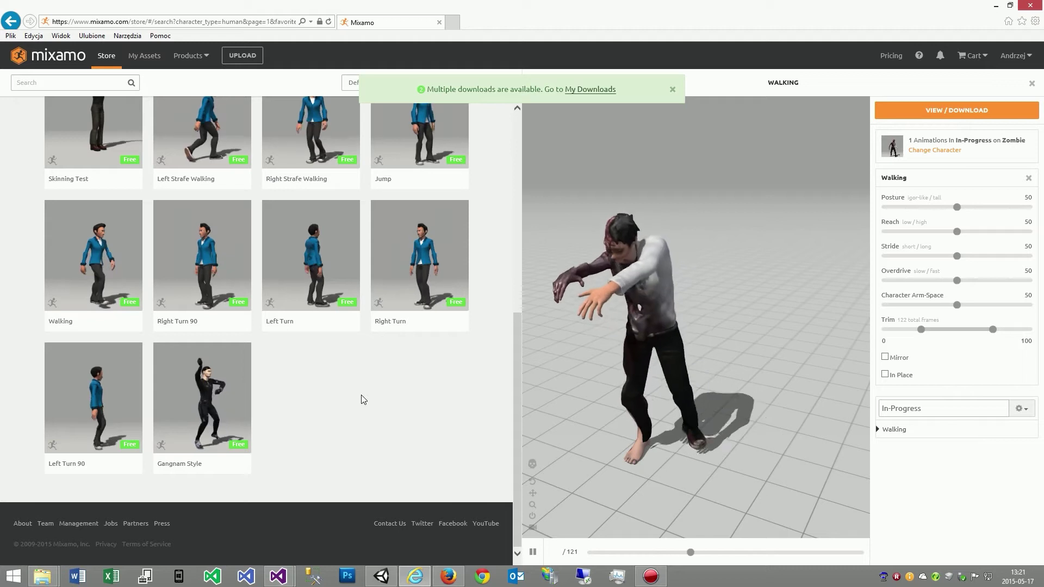
{"action": "scroll", "coordinate": [395, 369], "scroll_direction": "up", "scroll_amount": 1}
{"action": "scroll", "coordinate": [395, 369], "scroll_direction": "up", "scroll_amount": 1}
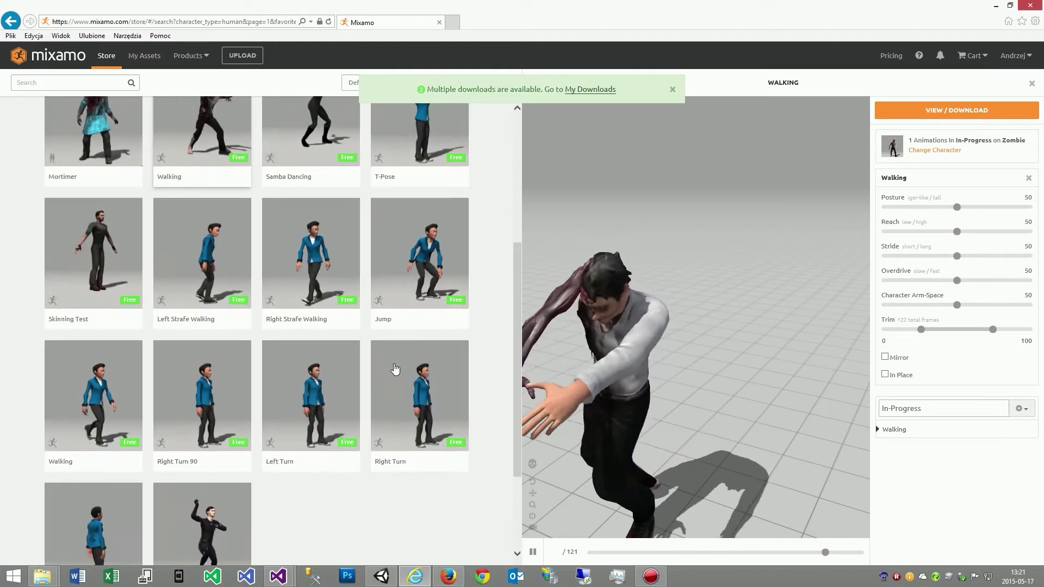
{"action": "scroll", "coordinate": [396, 370], "scroll_direction": "up", "scroll_amount": 1}
{"action": "scroll", "coordinate": [395, 370], "scroll_direction": "up", "scroll_amount": 2}
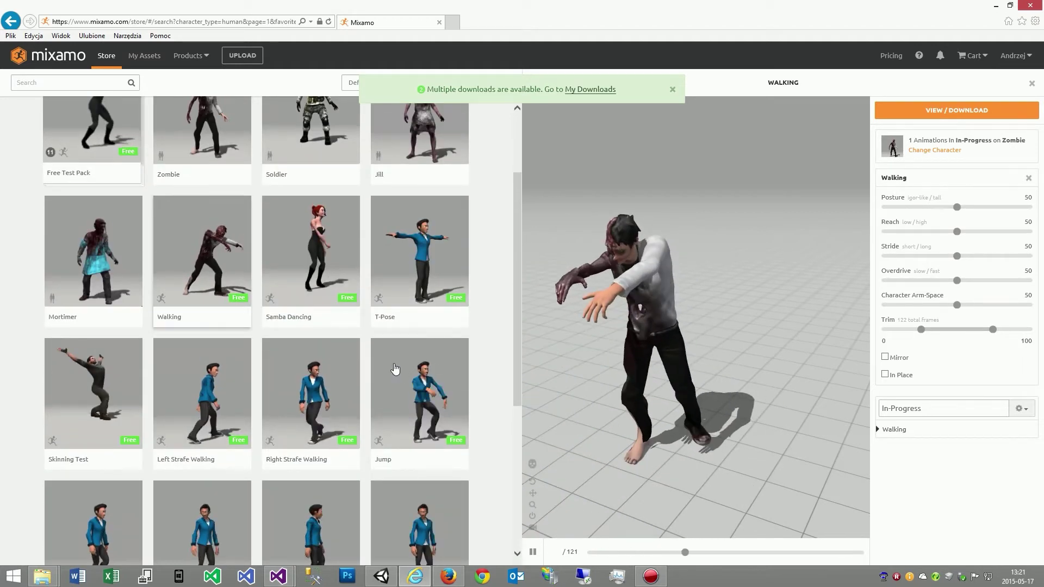
{"action": "scroll", "coordinate": [395, 369], "scroll_direction": "up", "scroll_amount": 2}
{"action": "scroll", "coordinate": [424, 216], "scroll_direction": "down", "scroll_amount": 2}
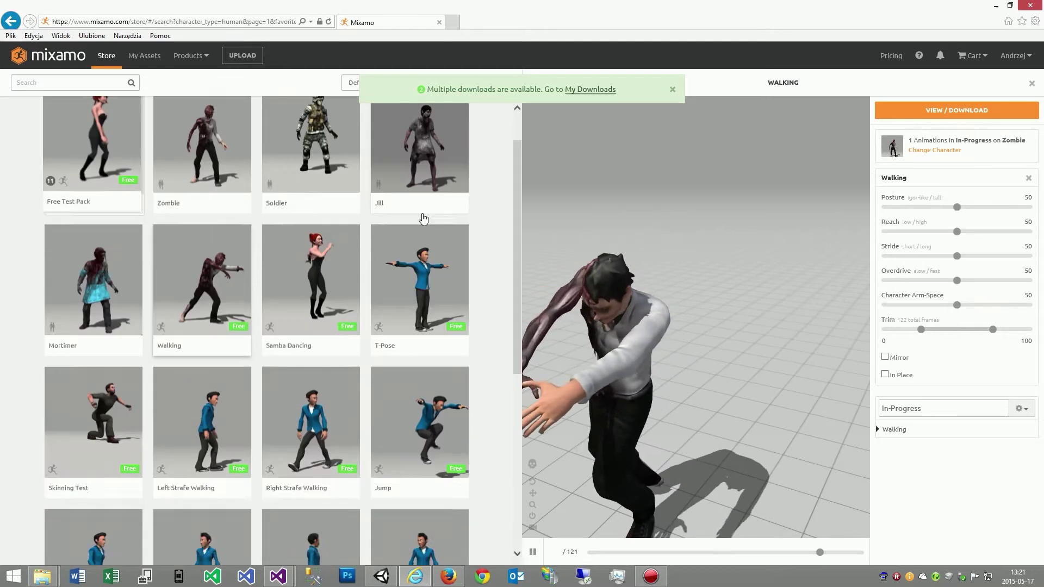
{"action": "scroll", "coordinate": [424, 216], "scroll_direction": "down", "scroll_amount": 2}
{"action": "scroll", "coordinate": [424, 217], "scroll_direction": "down", "scroll_amount": 2}
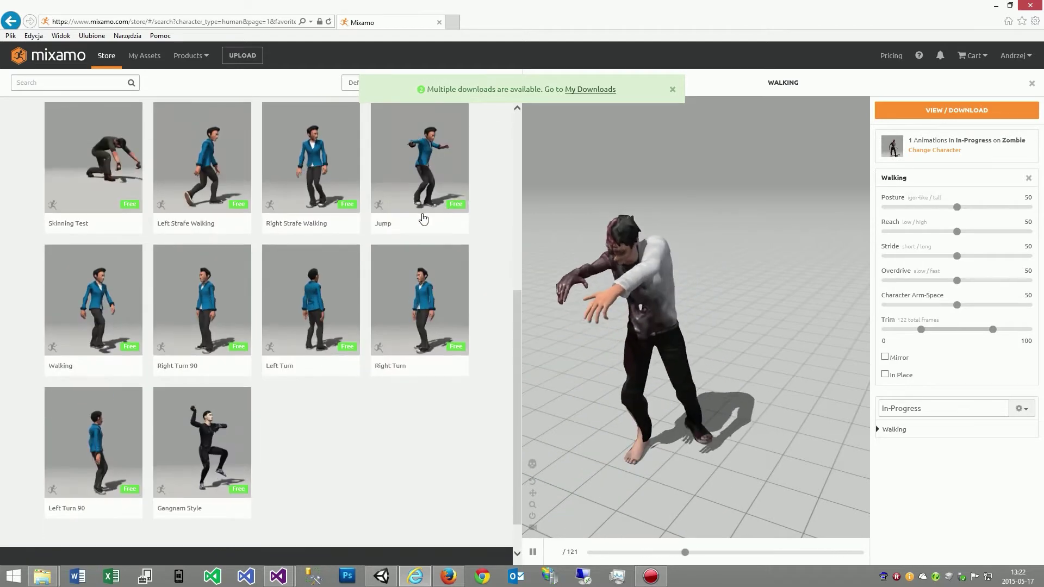
{"action": "scroll", "coordinate": [423, 218], "scroll_direction": "up", "scroll_amount": 4}
{"action": "scroll", "coordinate": [398, 269], "scroll_direction": "up", "scroll_amount": 3}
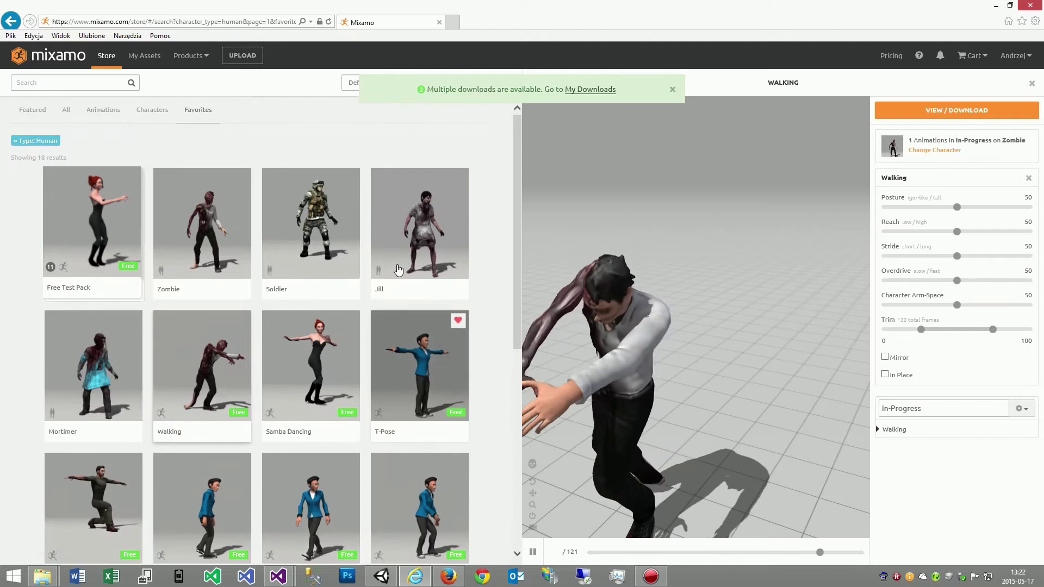
Add all Free Test Pack animations, then drop Samba Dancing, Back Flip, Skinning Test and both Strafe Walks.
{"action": "left_click", "coordinate": [78, 286]}
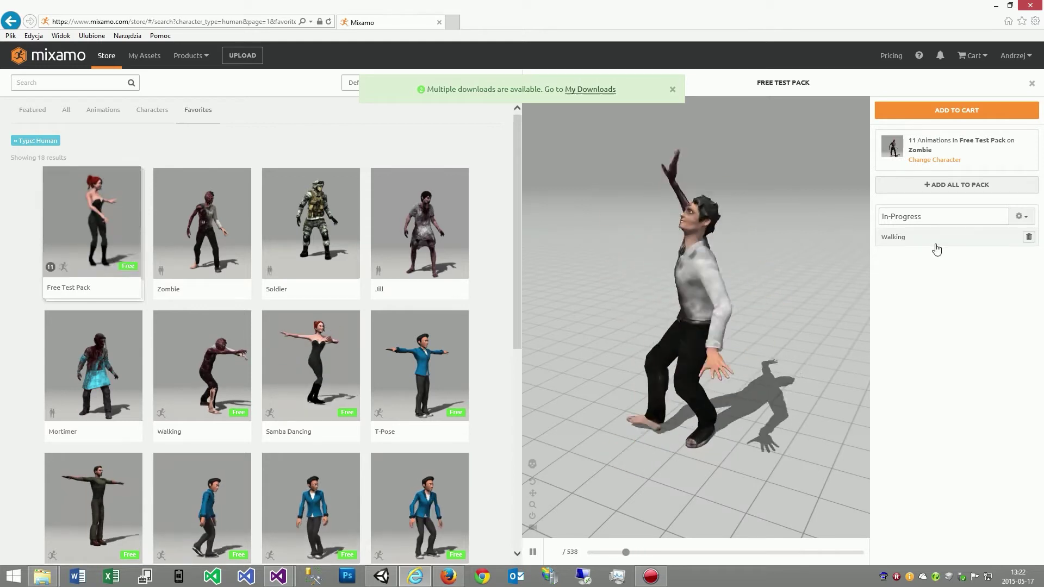
{"action": "left_click", "coordinate": [973, 185]}
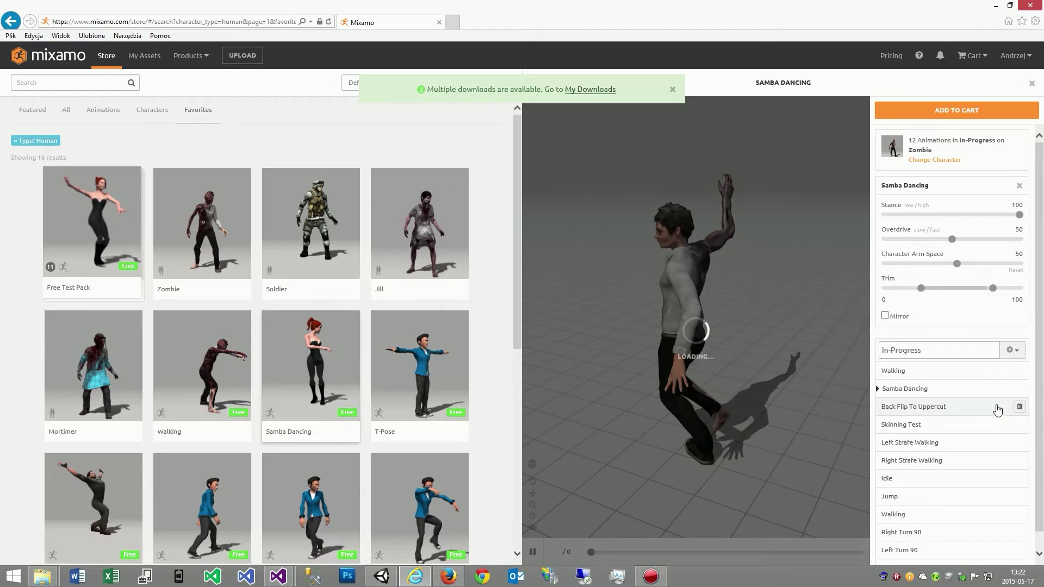
{"action": "left_click", "coordinate": [1020, 389]}
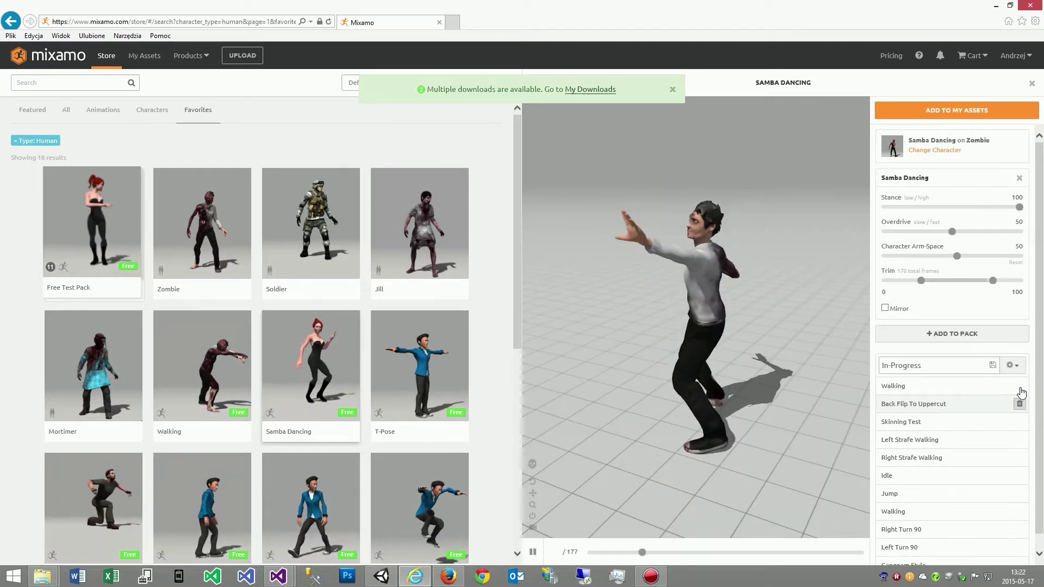
{"action": "left_click", "coordinate": [1027, 405]}
{"action": "left_click", "coordinate": [1028, 405]}
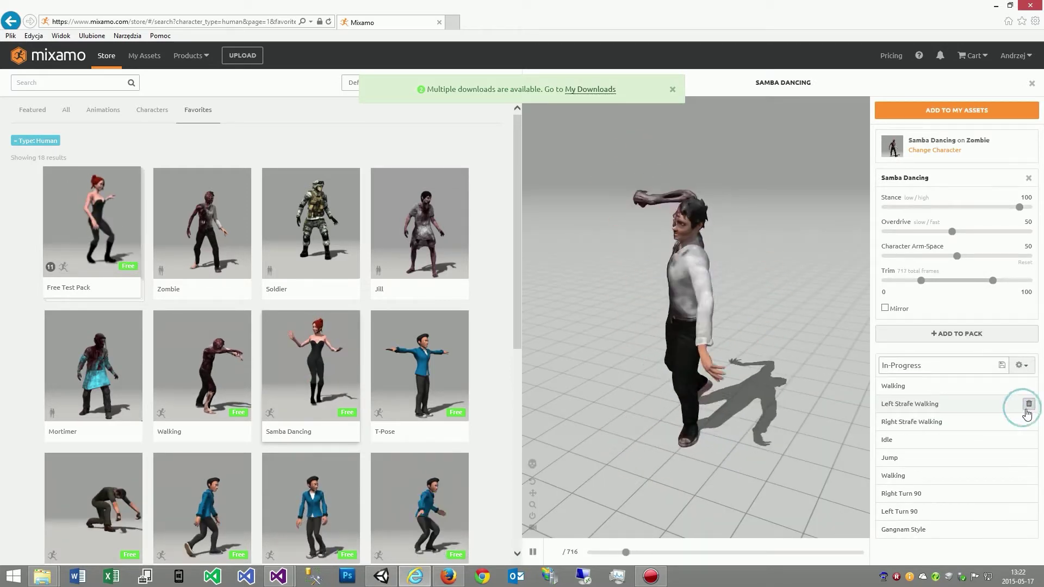
{"action": "left_click", "coordinate": [1028, 405]}
{"action": "left_click", "coordinate": [1028, 405]}
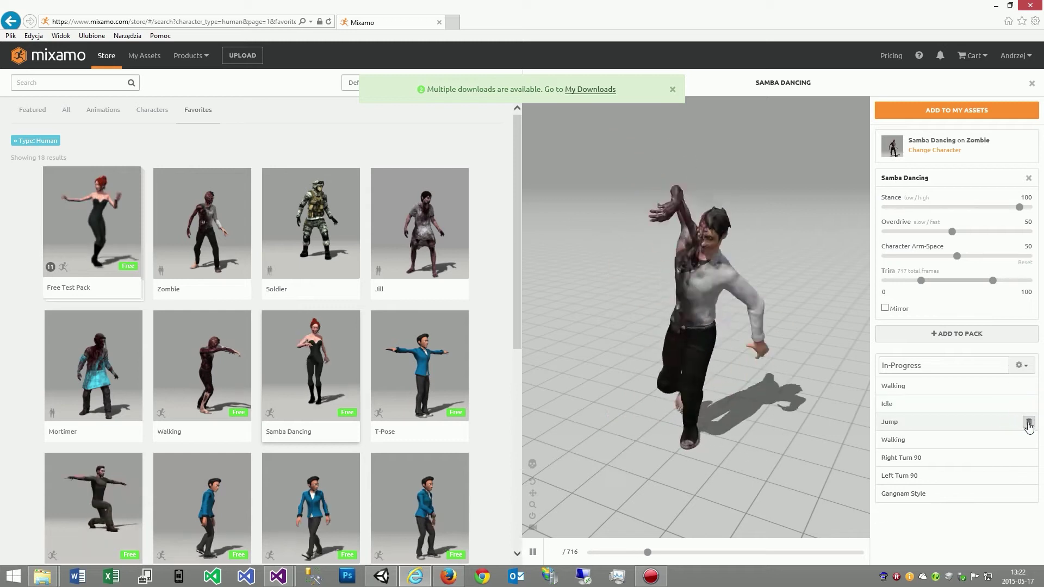
Remove Gangnam Style, both Turn 90s, duplicate Walking and Jump, then cart the Walking+Idle pack.
{"action": "left_click", "coordinate": [1028, 493]}
{"action": "left_click", "coordinate": [1028, 475]}
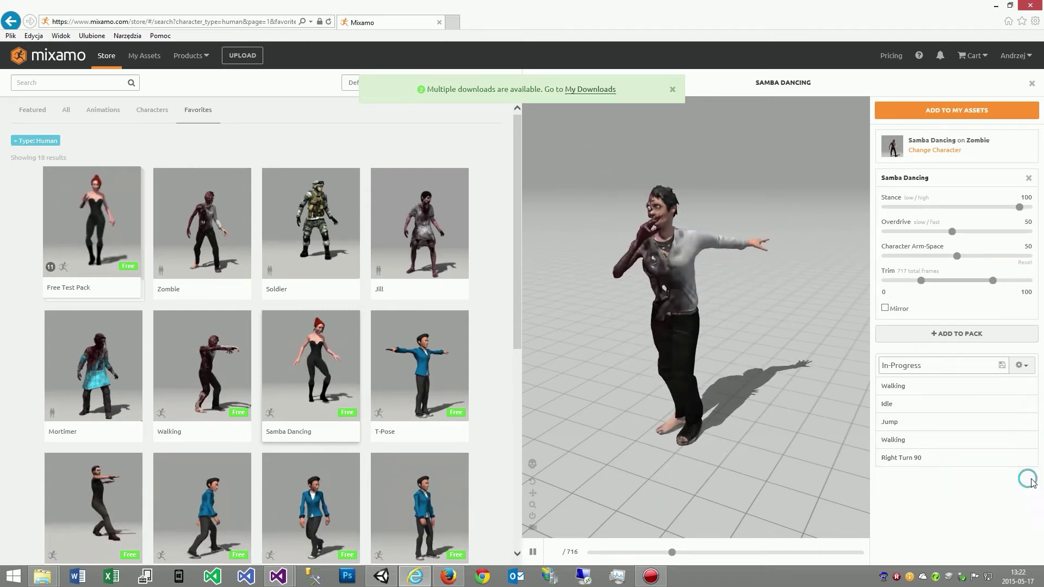
{"action": "left_click", "coordinate": [1028, 457]}
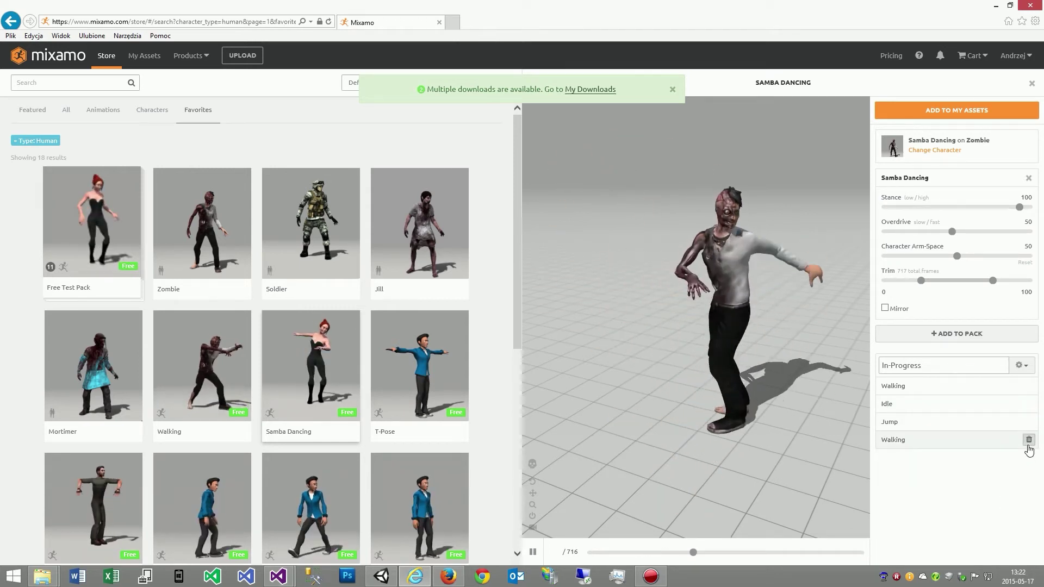
{"action": "left_click", "coordinate": [1028, 439]}
{"action": "left_click", "coordinate": [1028, 421]}
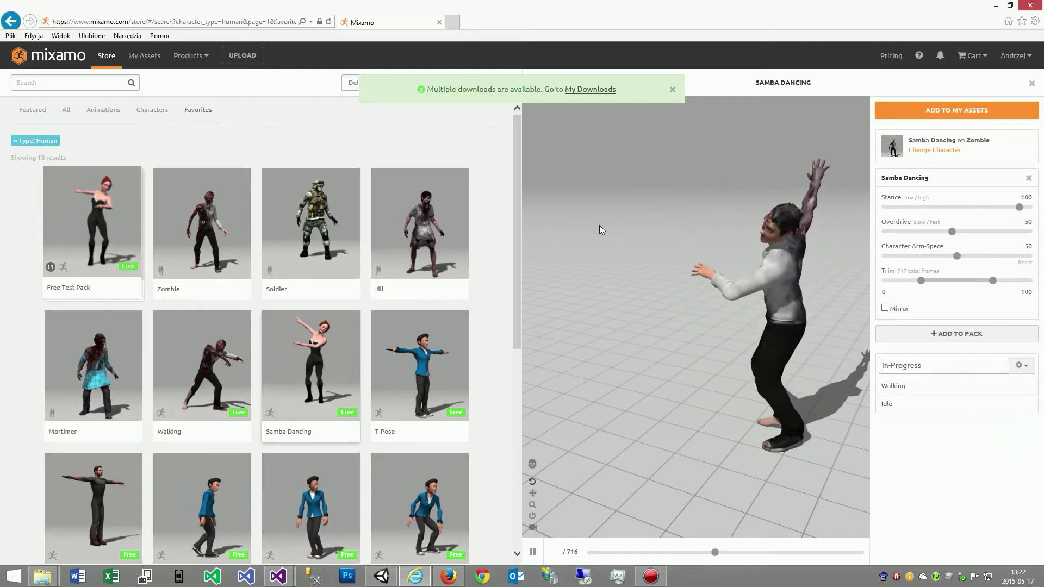
{"action": "left_click", "coordinate": [919, 403]}
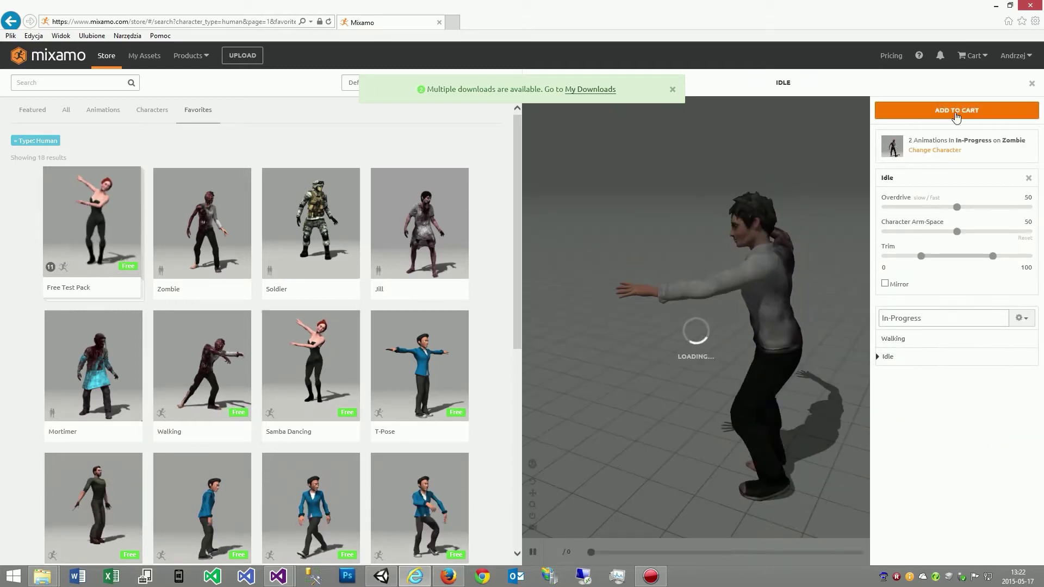
{"action": "left_click", "coordinate": [955, 112]}
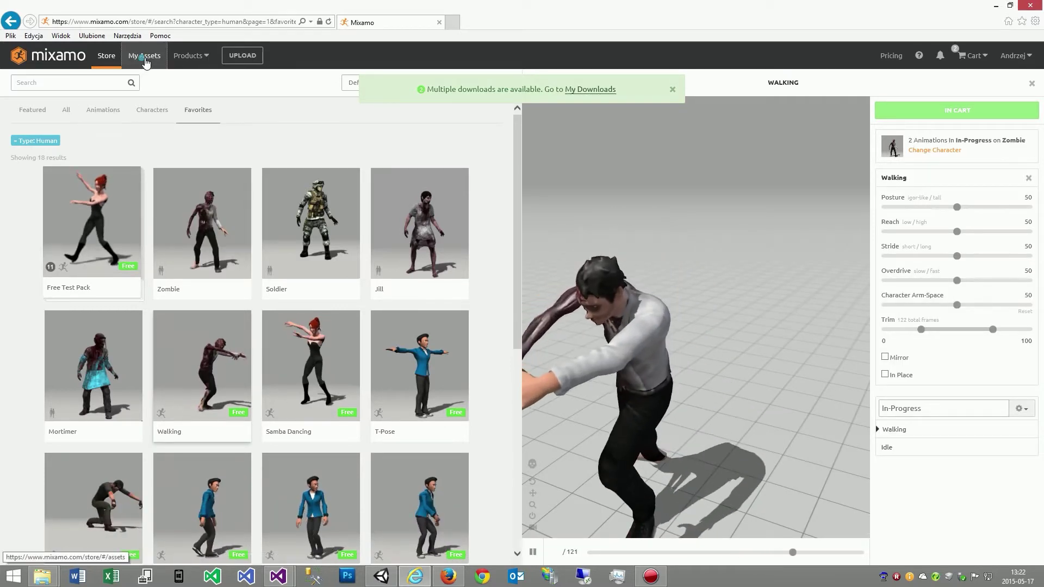
From My Assets, queue the Zombie download with Format FBX and Pose T-Pose.
{"action": "left_click", "coordinate": [144, 55]}
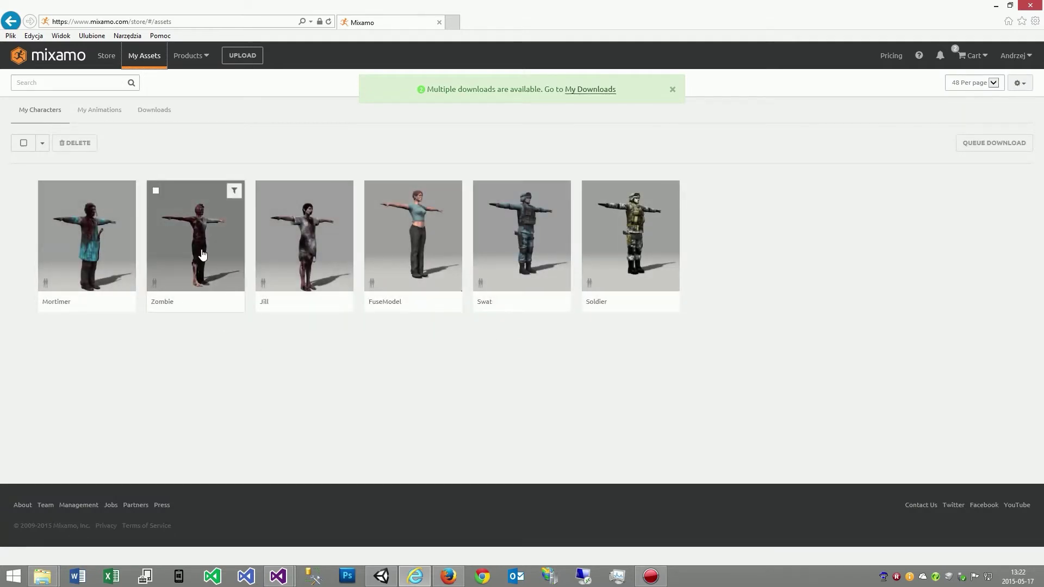
{"action": "left_click", "coordinate": [202, 254]}
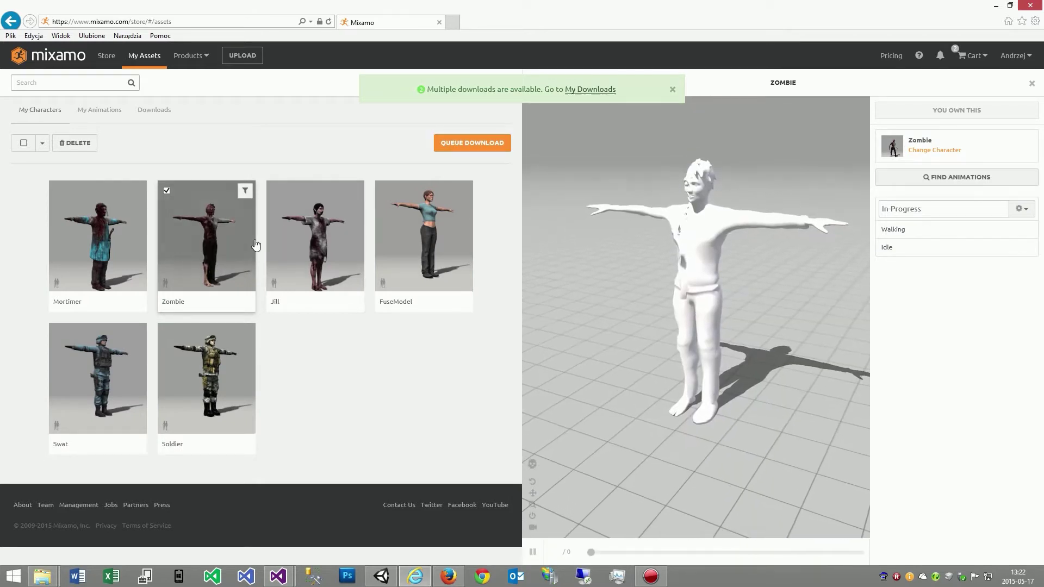
{"action": "left_click", "coordinate": [471, 143]}
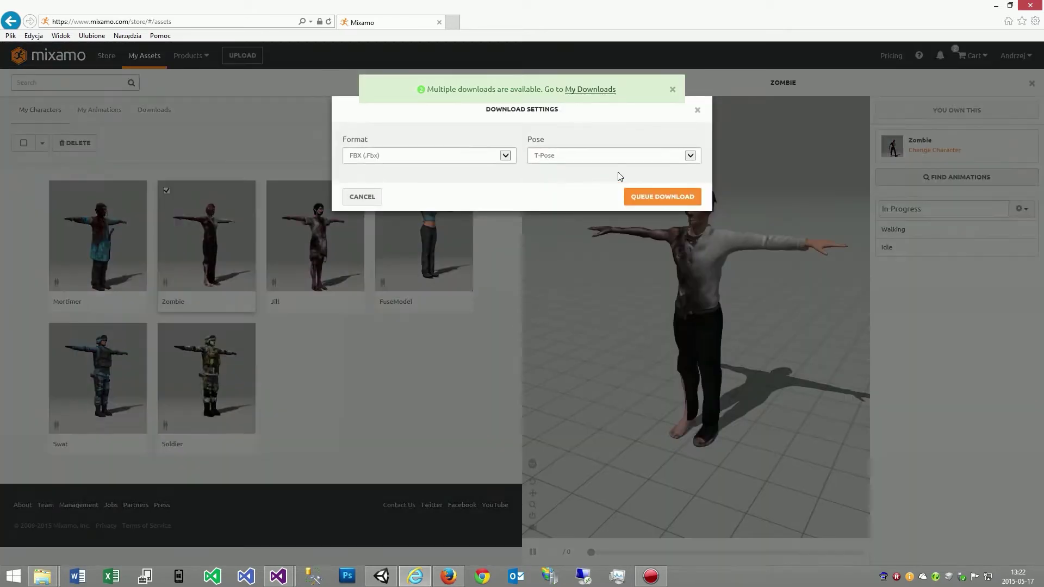
{"action": "left_click", "coordinate": [505, 155]}
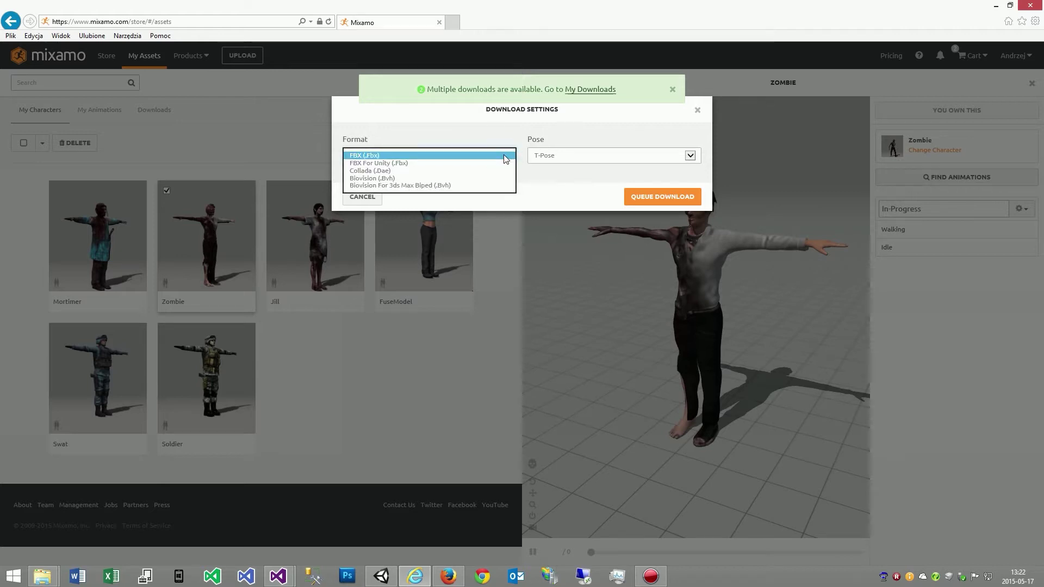
{"action": "left_click", "coordinate": [505, 156]}
{"action": "left_click", "coordinate": [688, 156]}
{"action": "left_click", "coordinate": [680, 155]}
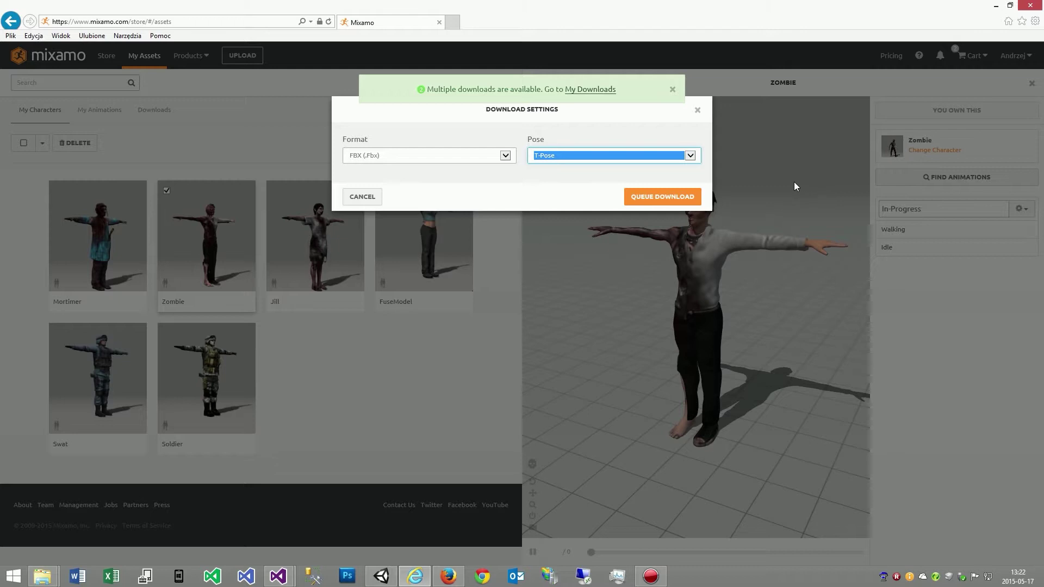
{"action": "left_click", "coordinate": [693, 199]}
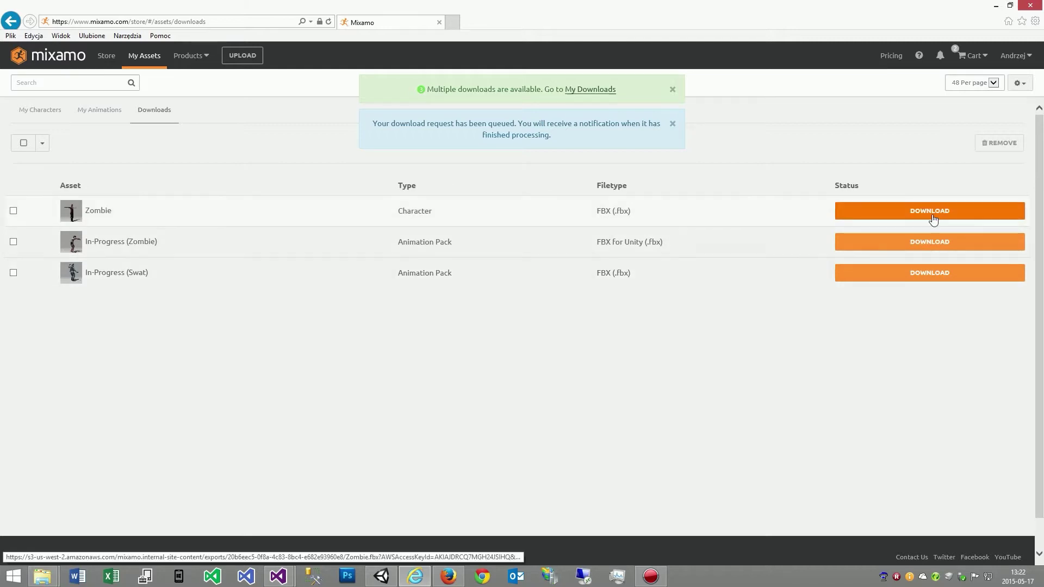
Save Zombie.fbx with Zapisz jako into _UNITY\Mixamo, overwriting the existing copy.
{"action": "left_click", "coordinate": [928, 212]}
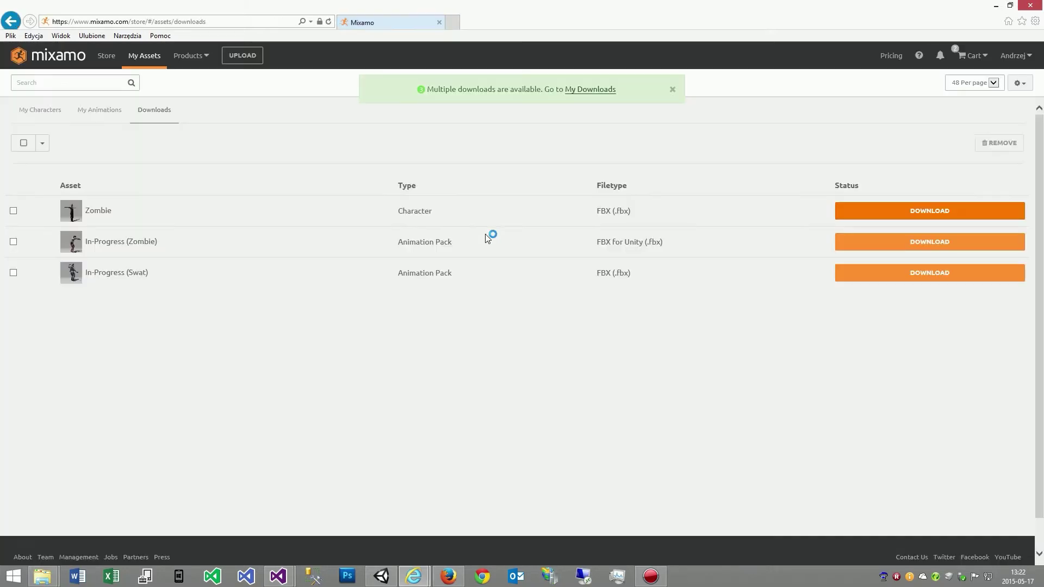
{"action": "left_click", "coordinate": [718, 554]}
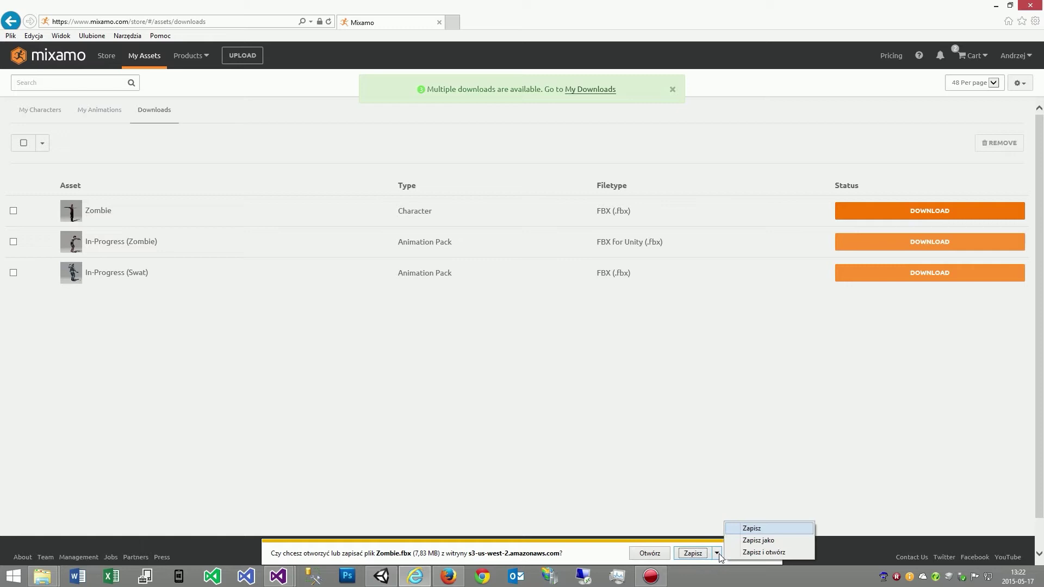
{"action": "left_click", "coordinate": [757, 540]}
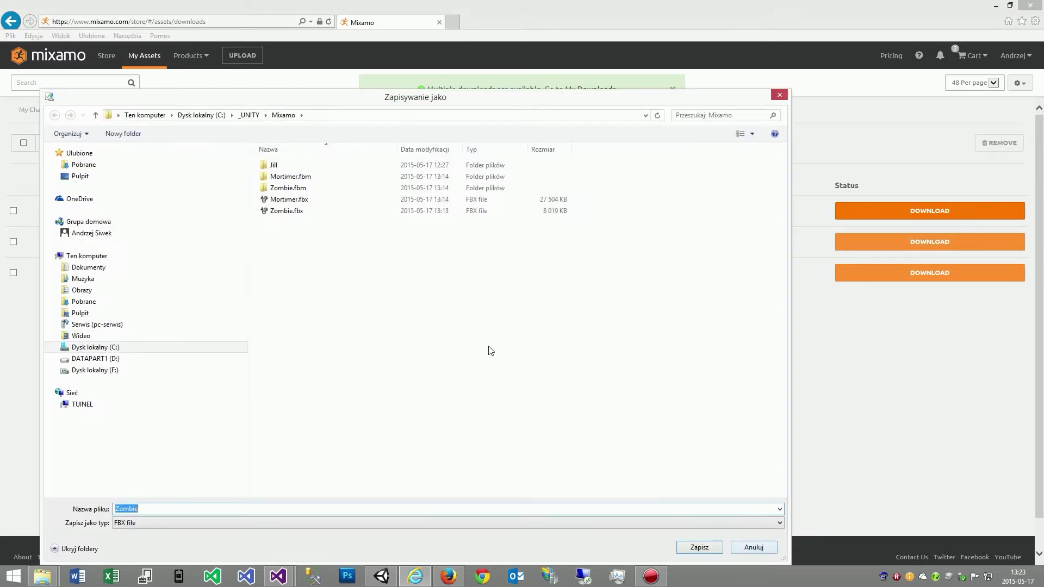
{"action": "left_click", "coordinate": [705, 546]}
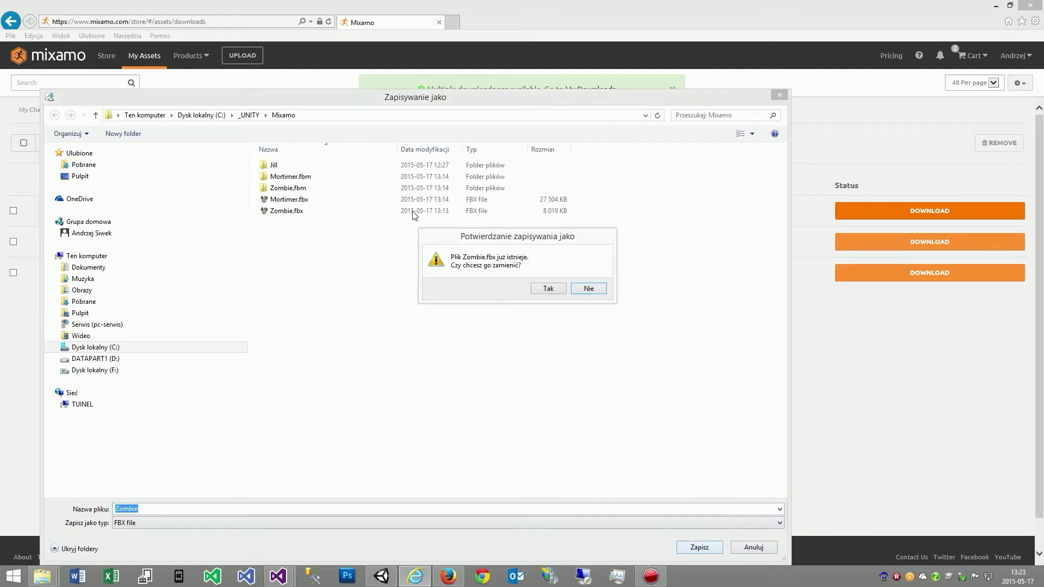
{"action": "left_click", "coordinate": [550, 288]}
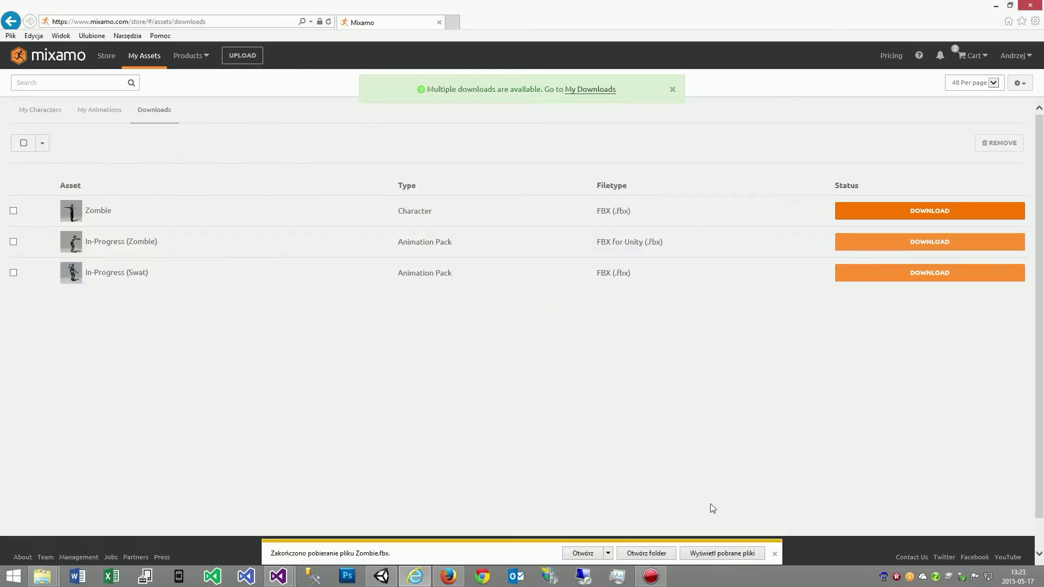
{"action": "left_click", "coordinate": [773, 553]}
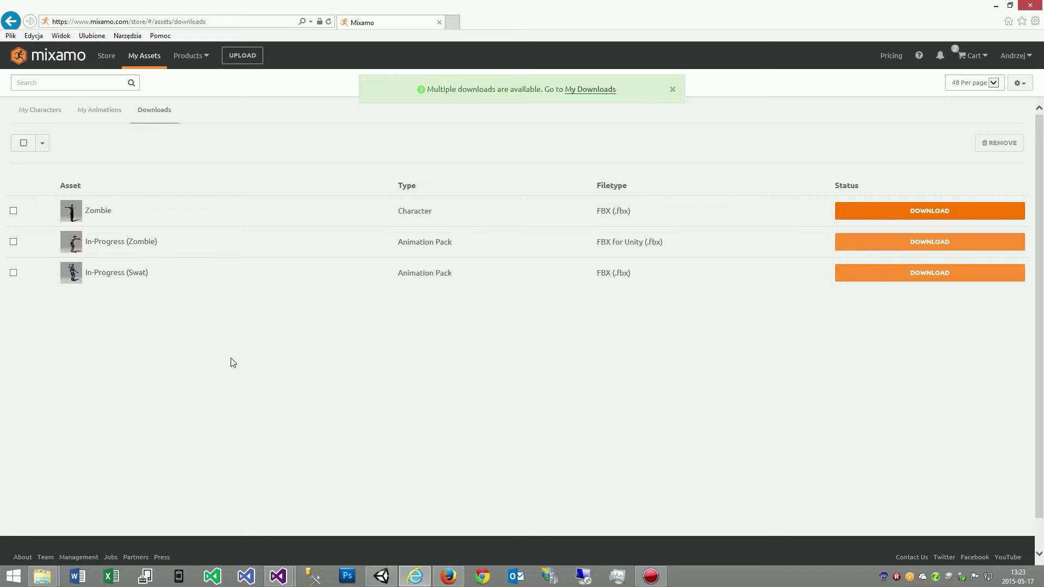
Drag Zombie.fbx from the Mixamo folder into Unity's Assets/Models folder and select it.
{"action": "left_click", "coordinate": [382, 575]}
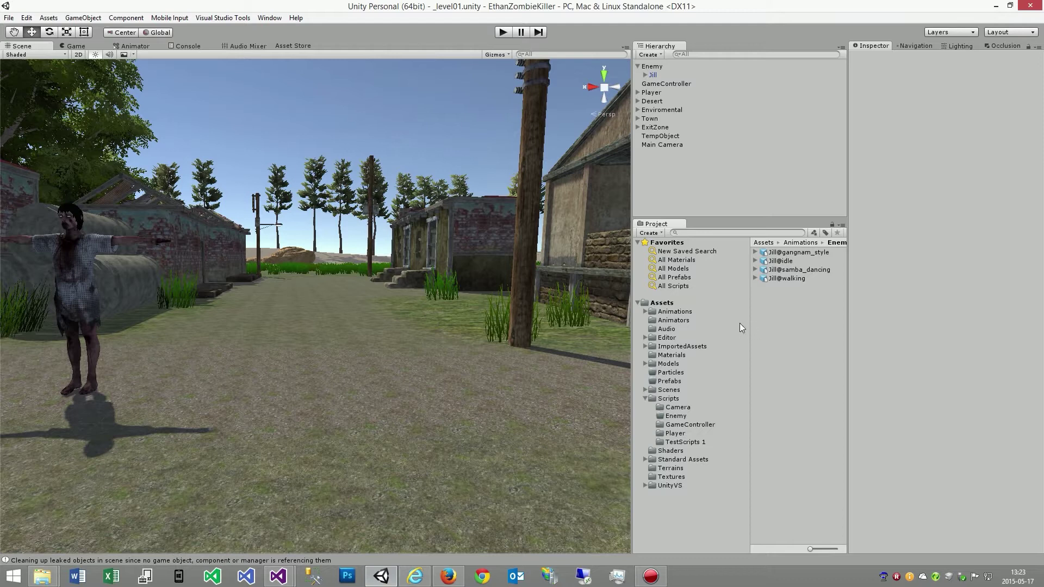
{"action": "mouse_move", "coordinate": [52, 581]}
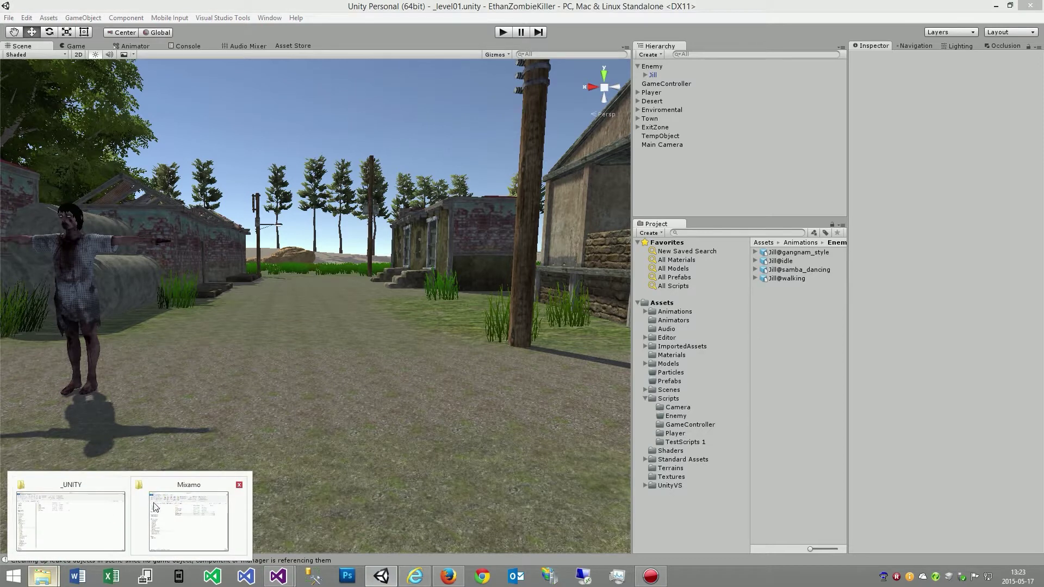
{"action": "left_click", "coordinate": [167, 513]}
{"action": "left_click", "coordinate": [275, 228]}
{"action": "left_click", "coordinate": [229, 205]}
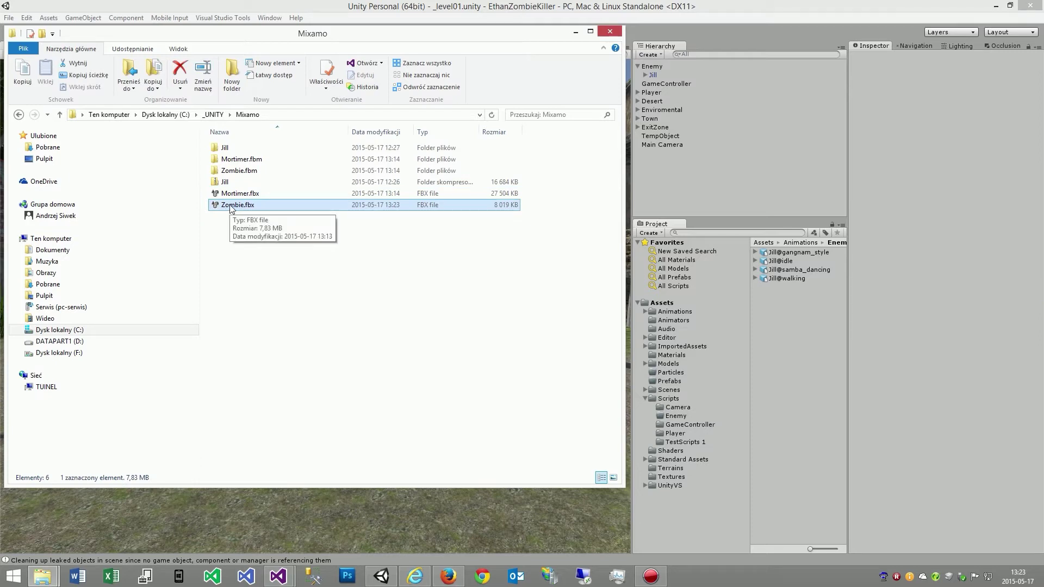
{"action": "left_click_drag", "start_coordinate": [232, 209], "coordinate": [668, 367]}
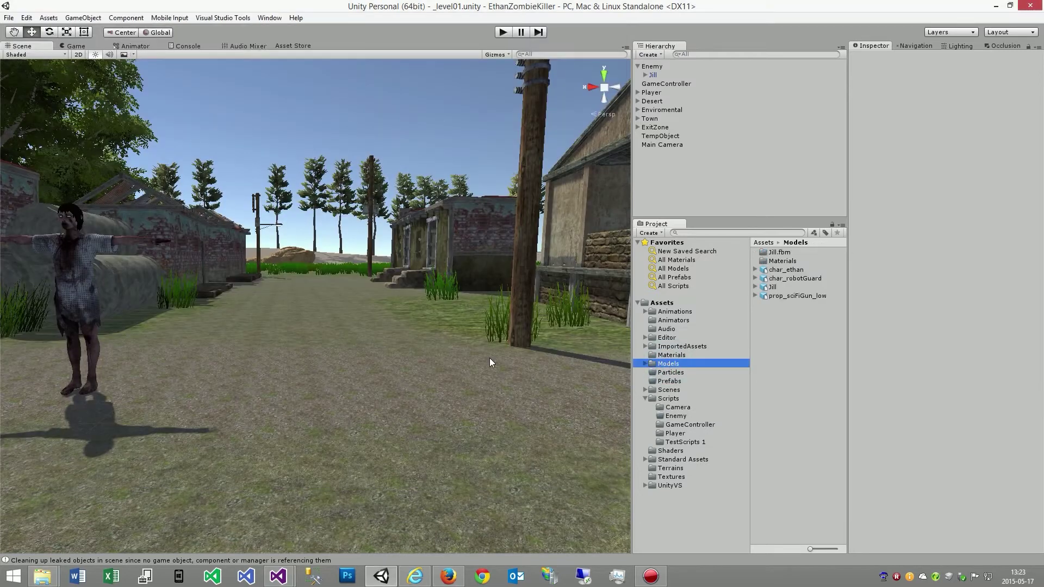
{"action": "key", "text": "alt+Tab"}
{"action": "left_click_drag", "start_coordinate": [233, 206], "coordinate": [804, 362]}
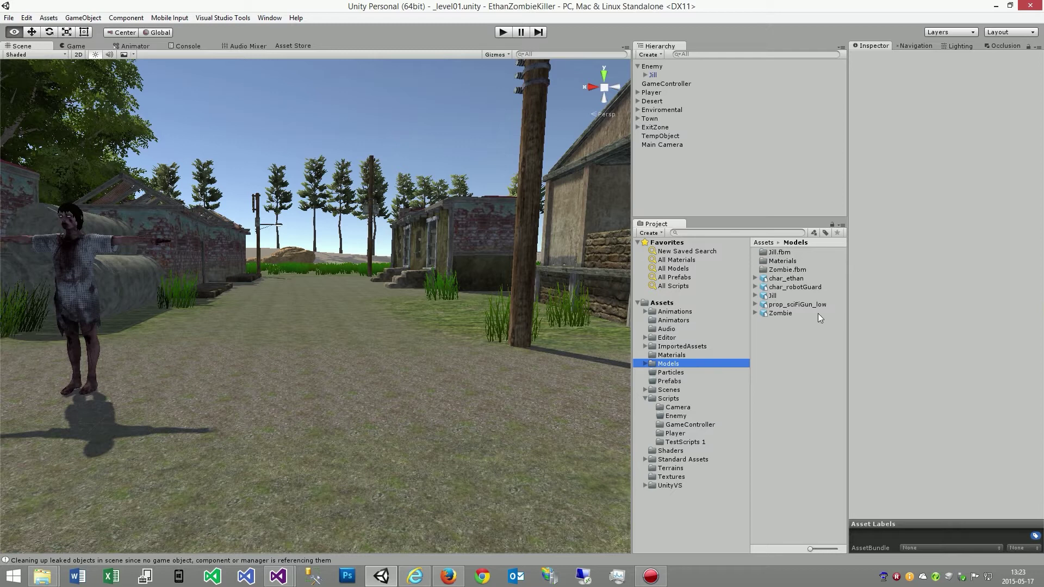
{"action": "left_click", "coordinate": [778, 315]}
Place the Zombie in the scene, set its scale to 1.3 on X, Y and Z, and save.
{"action": "left_click_drag", "start_coordinate": [768, 314], "coordinate": [456, 395]}
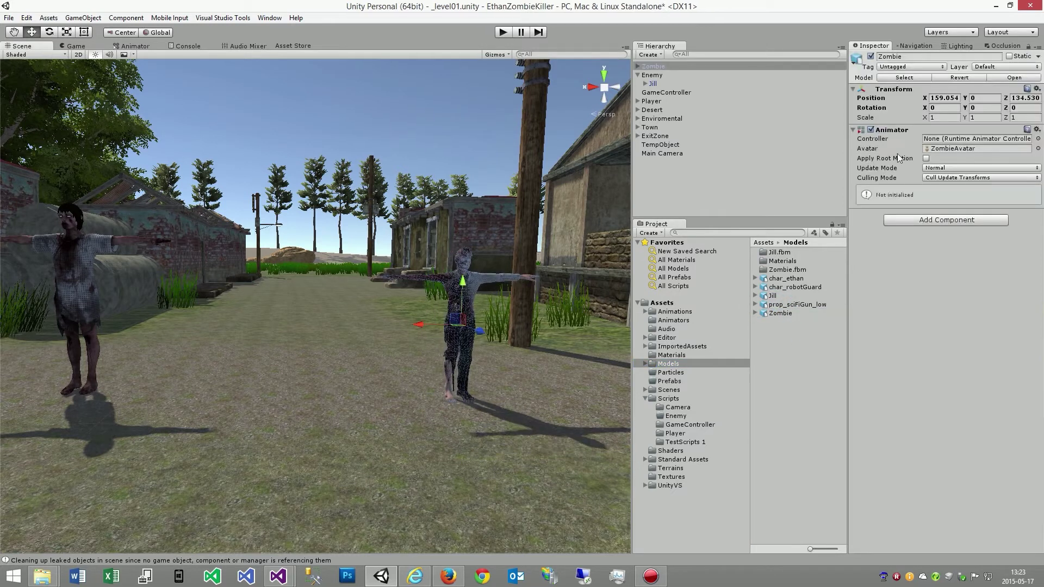
{"action": "type", "text": ".3"}
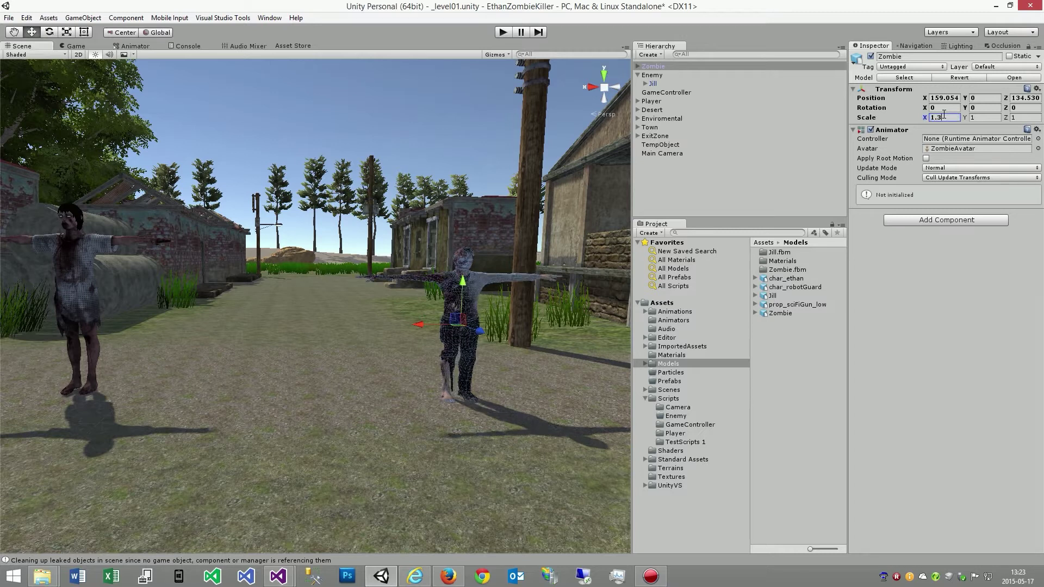
{"action": "type", "text": "3"}
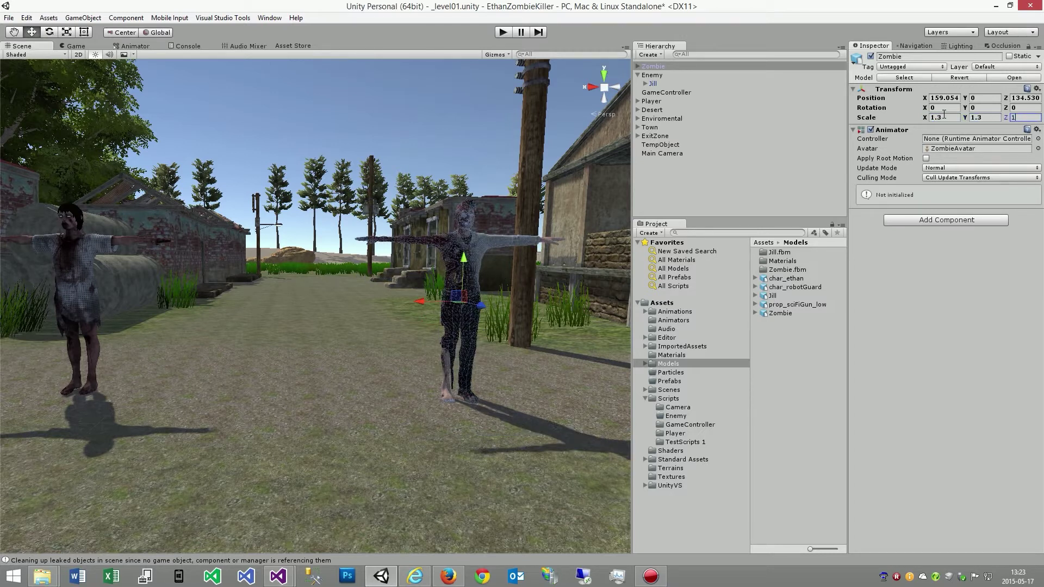
{"action": "type", "text": "3"}
{"action": "key", "text": "ctrl+s"}
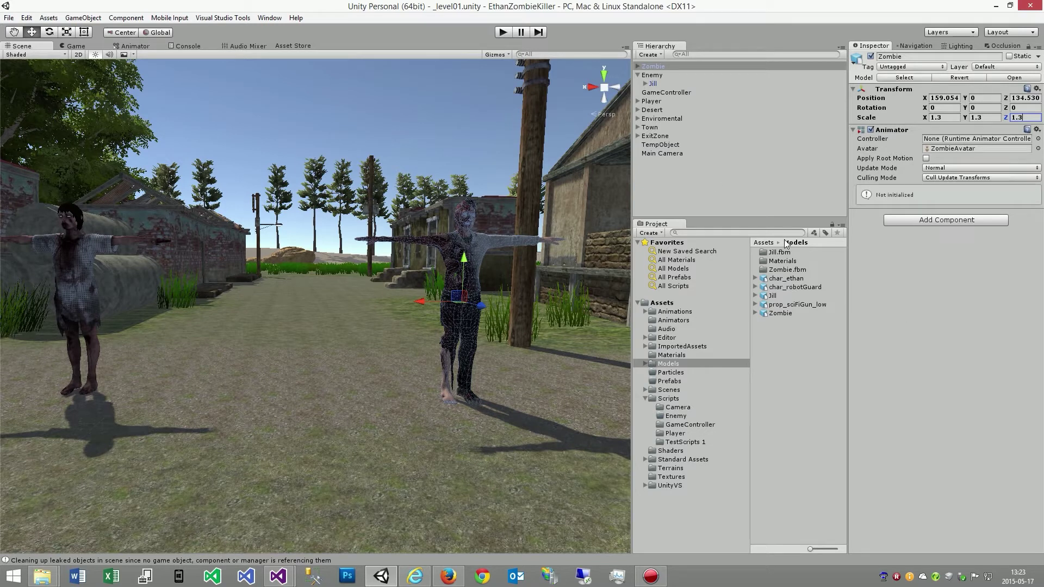
Attach EnemyScript from the TestScripts 1 folder to the Zombie.
{"action": "left_click", "coordinate": [683, 443]}
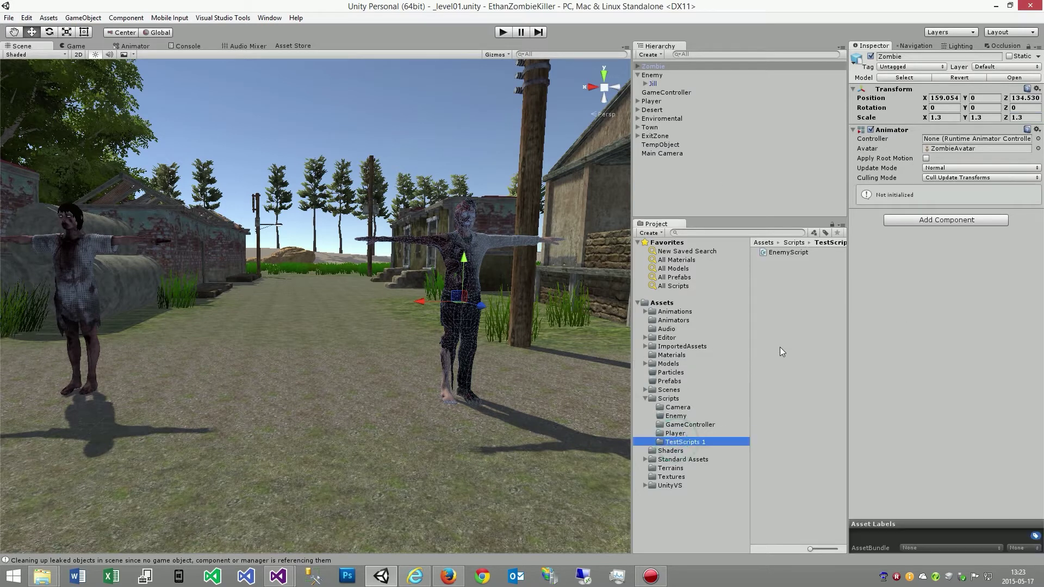
{"action": "left_click_drag", "start_coordinate": [774, 256], "coordinate": [460, 305]}
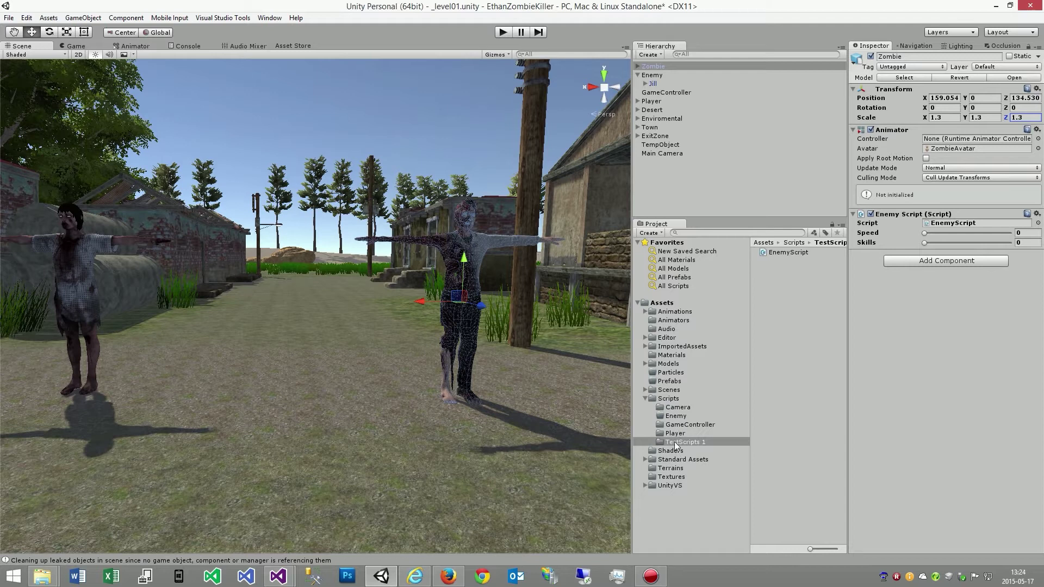
{"action": "left_click", "coordinate": [673, 311]}
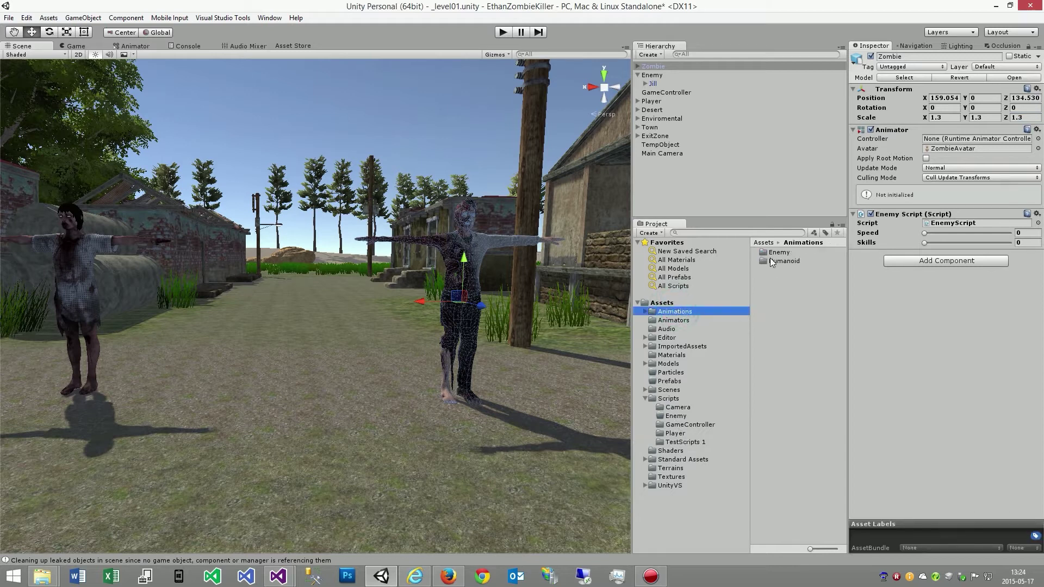
{"action": "double_click", "coordinate": [777, 253]}
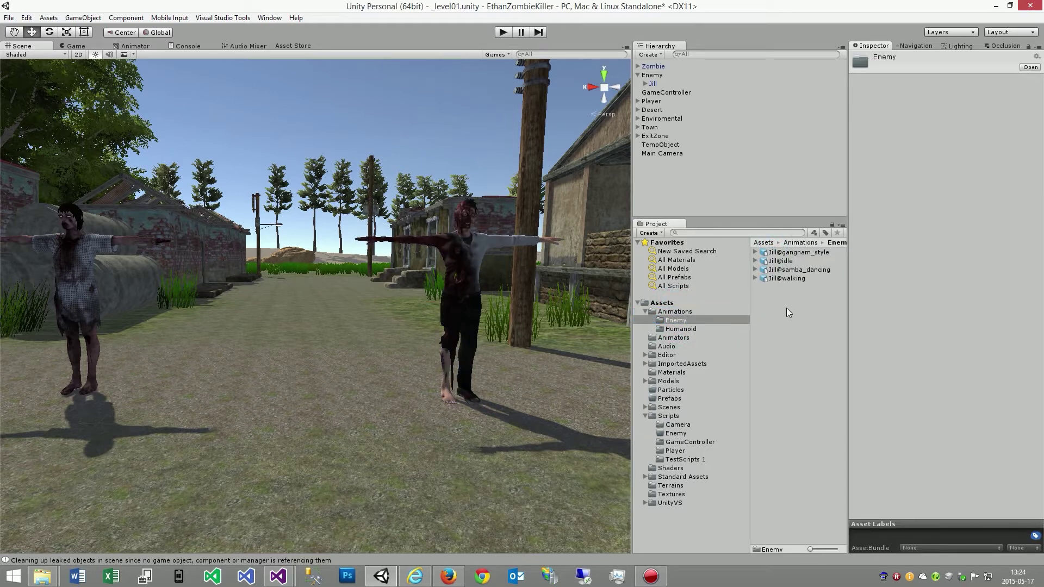
{"action": "left_click", "coordinate": [663, 311]}
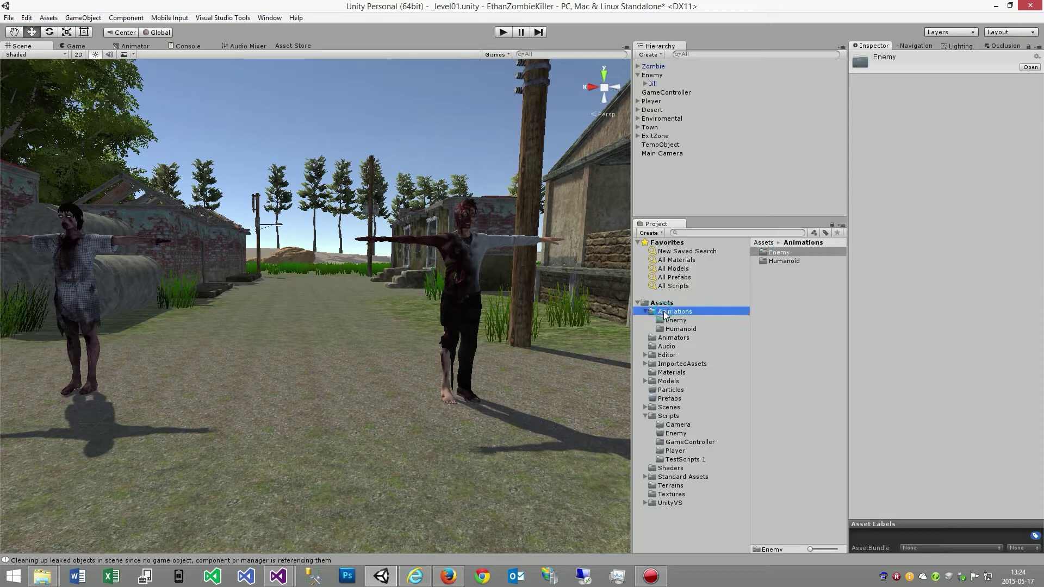
{"action": "left_click", "coordinate": [674, 337]}
Nest the Zombie under Enemy, assign EnemyAnimatorController, and test it in play mode.
{"action": "left_click_drag", "start_coordinate": [780, 253], "coordinate": [655, 75]}
{"action": "left_click", "coordinate": [660, 85]}
{"action": "left_click_drag", "start_coordinate": [782, 252], "coordinate": [941, 139]}
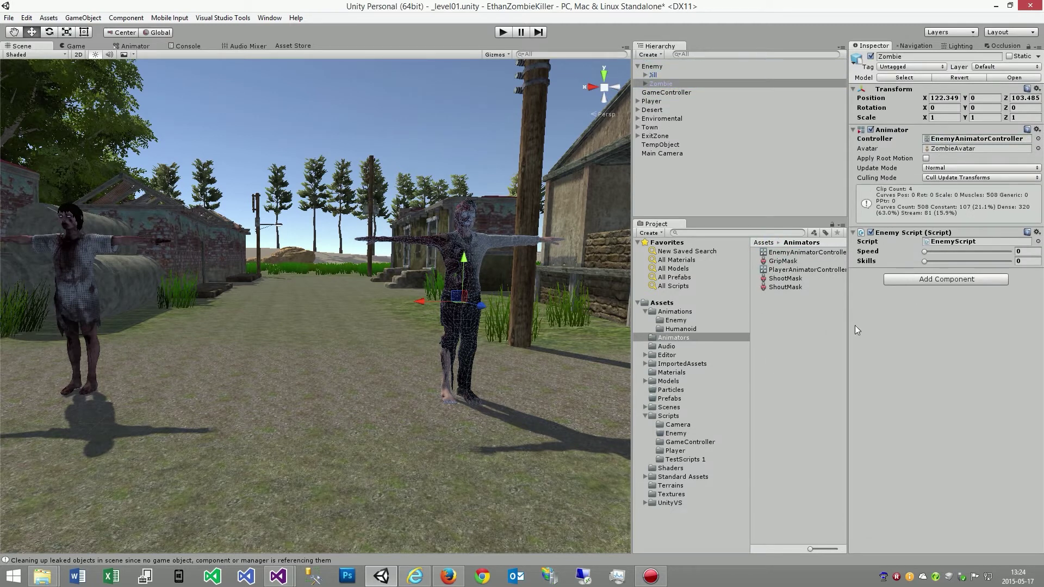
{"action": "key", "text": "ctrl+p"}
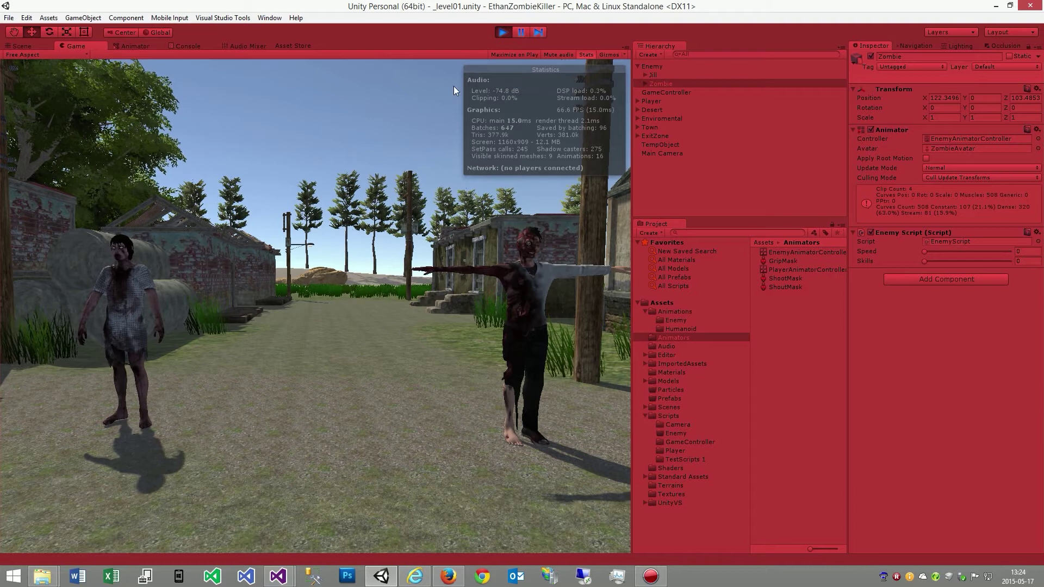
{"action": "left_click", "coordinate": [502, 32]}
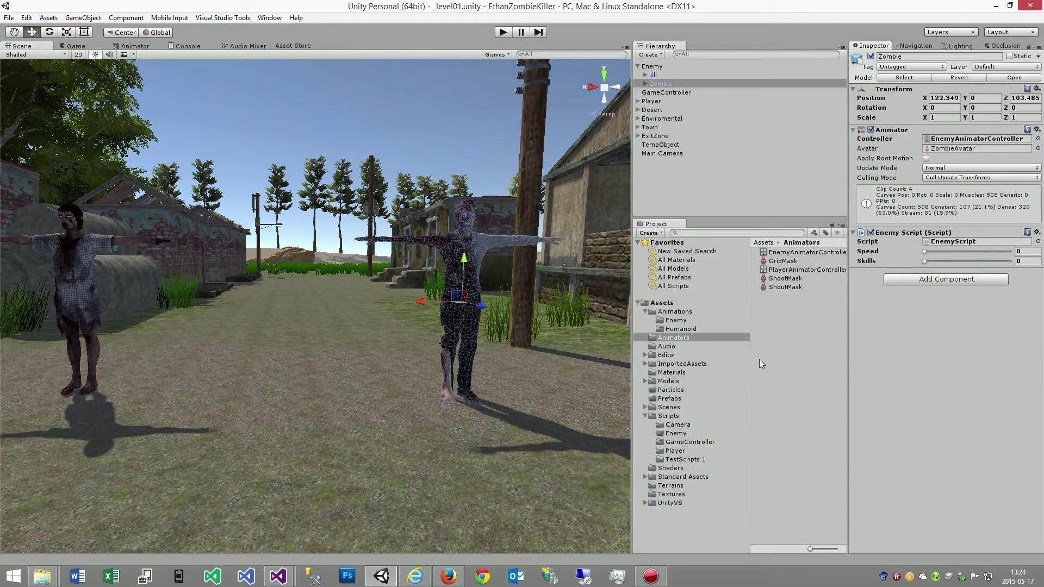
Create an Animator Controller named TestAnimator in Animators and open its graph in the Animator window.
{"action": "right_click", "coordinate": [776, 319]}
{"action": "mouse_move", "coordinate": [901, 328]}
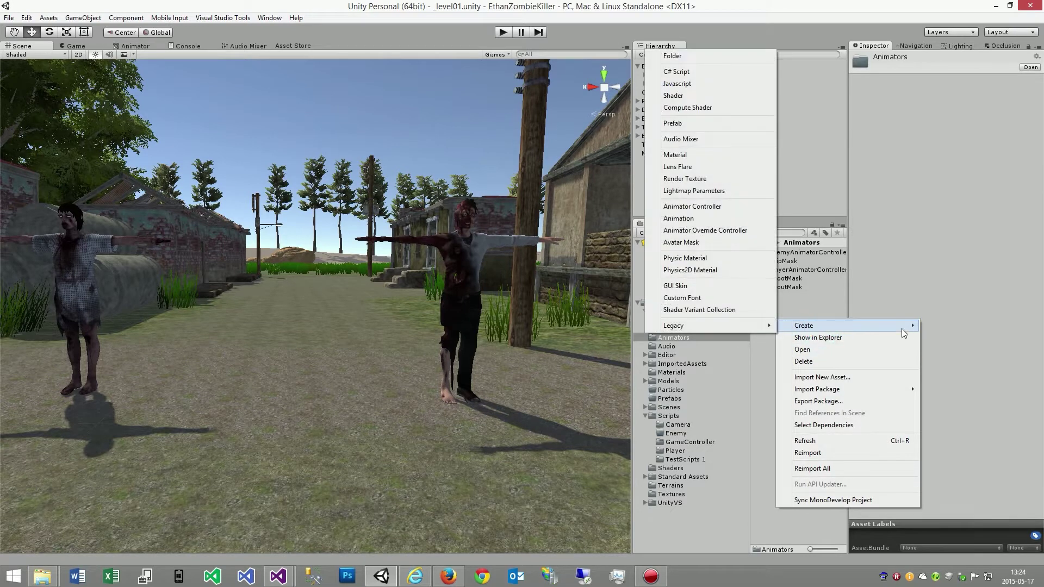
{"action": "left_click", "coordinate": [692, 206]}
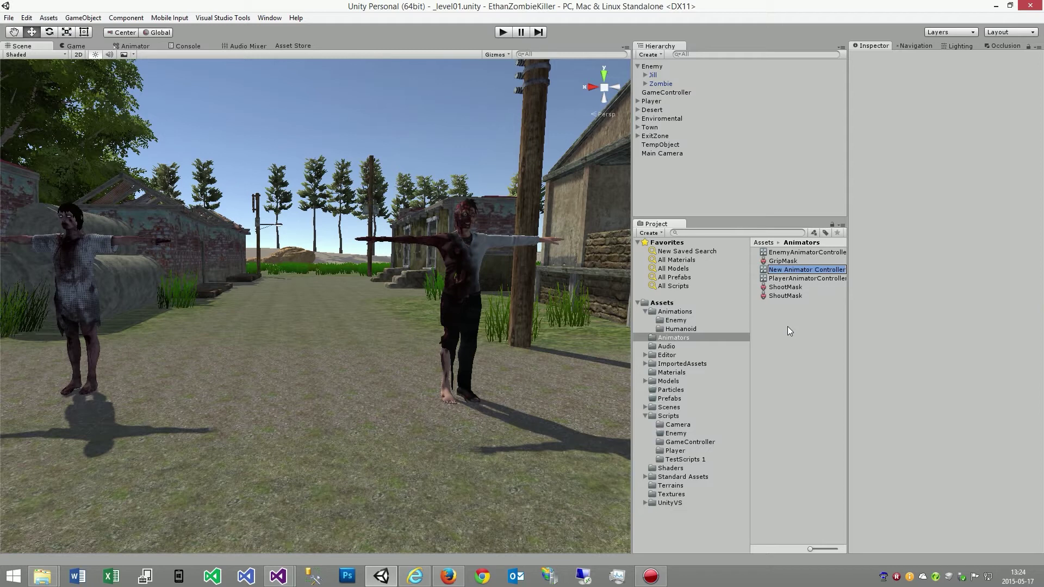
{"action": "type", "text": "Te"}
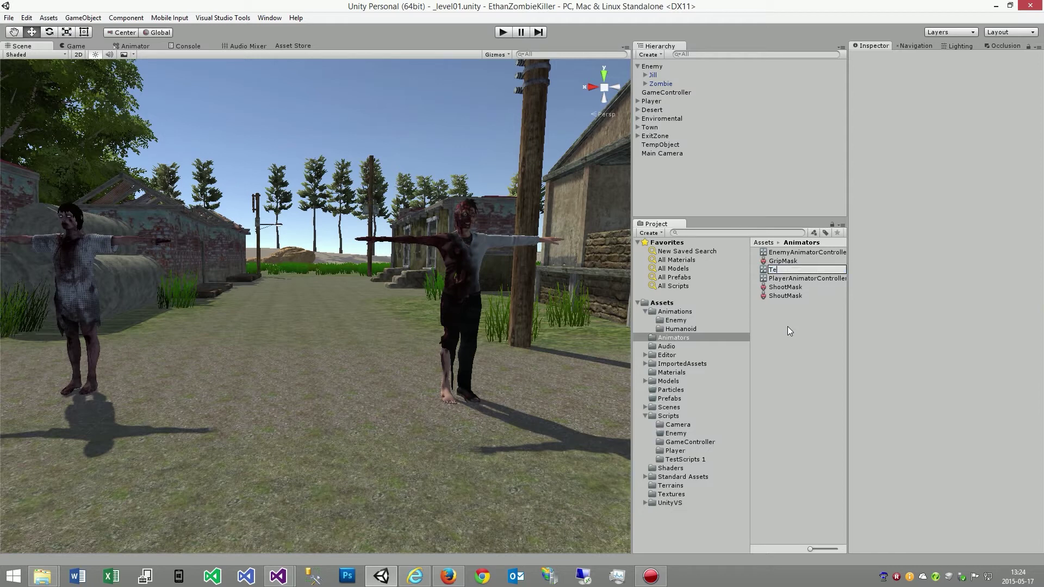
{"action": "type", "text": "stAnimator"}
{"action": "key", "text": "Return"}
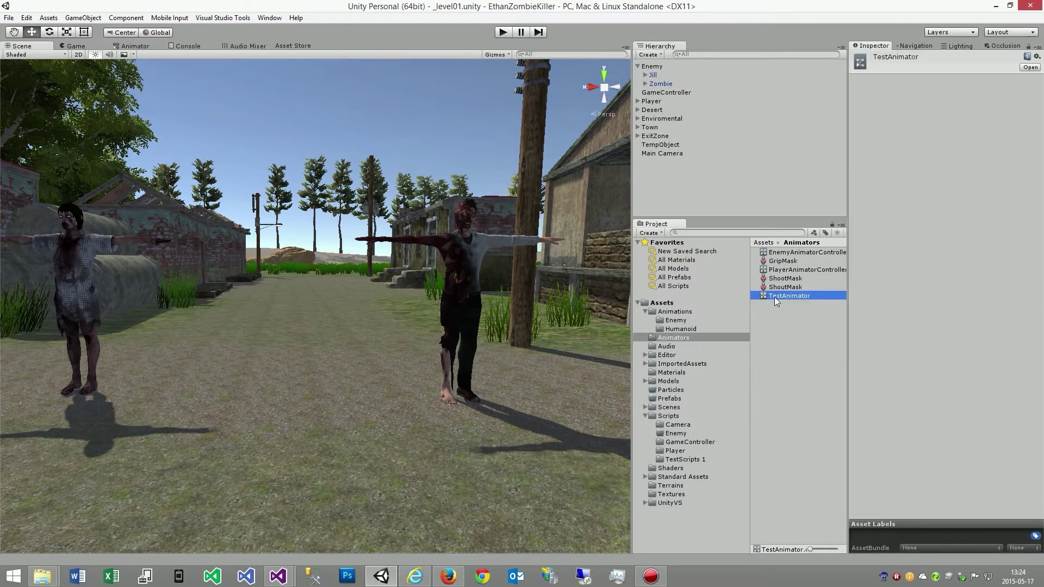
{"action": "double_click", "coordinate": [774, 297]}
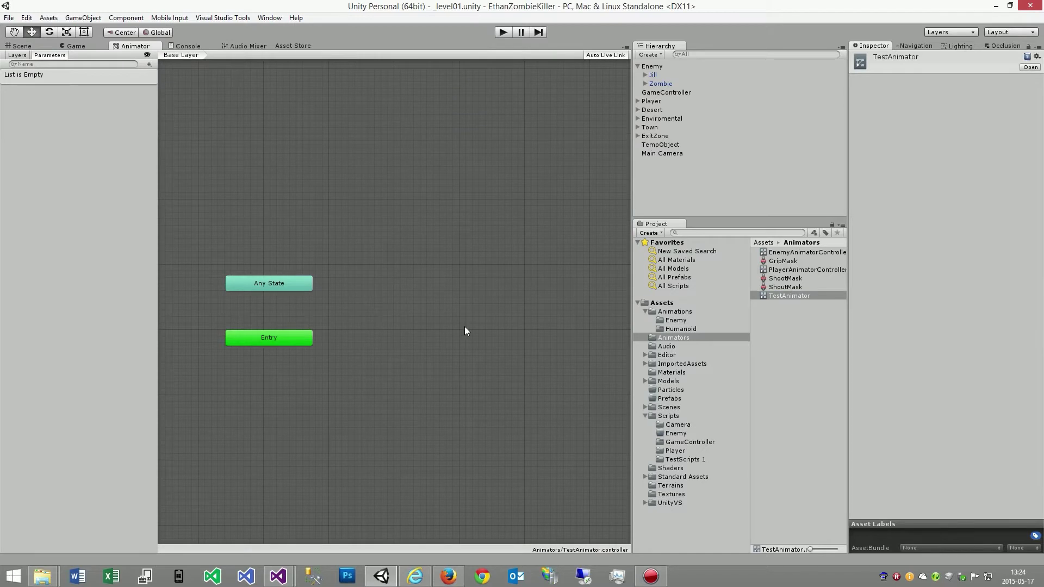
Place the Exit node below Entry, then inspect the Zombie model's mixamo.com clip in Assets > Models.
{"action": "left_click_drag", "start_coordinate": [597, 315], "coordinate": [195, 348]}
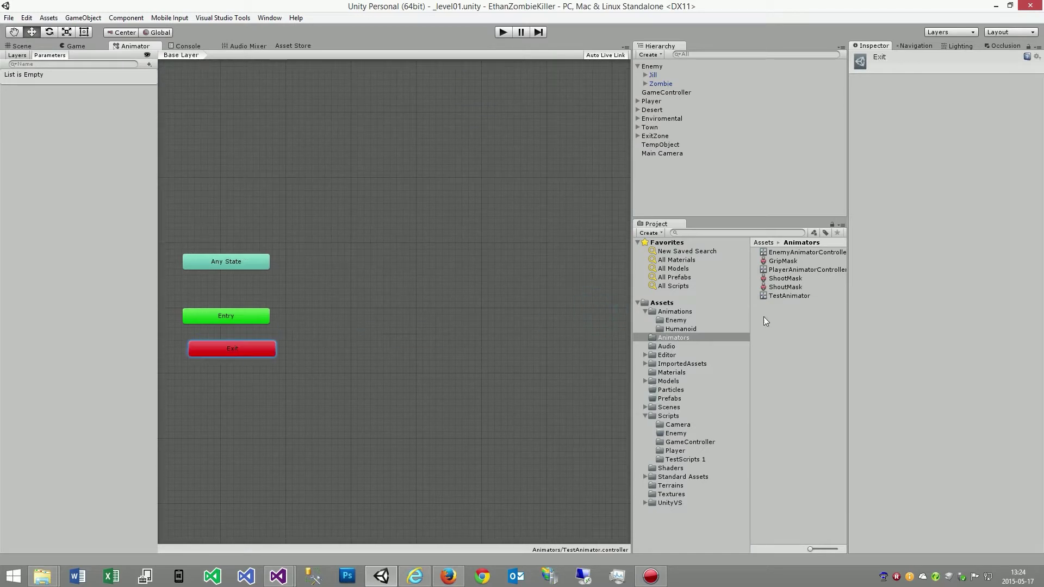
{"action": "left_click", "coordinate": [676, 320]}
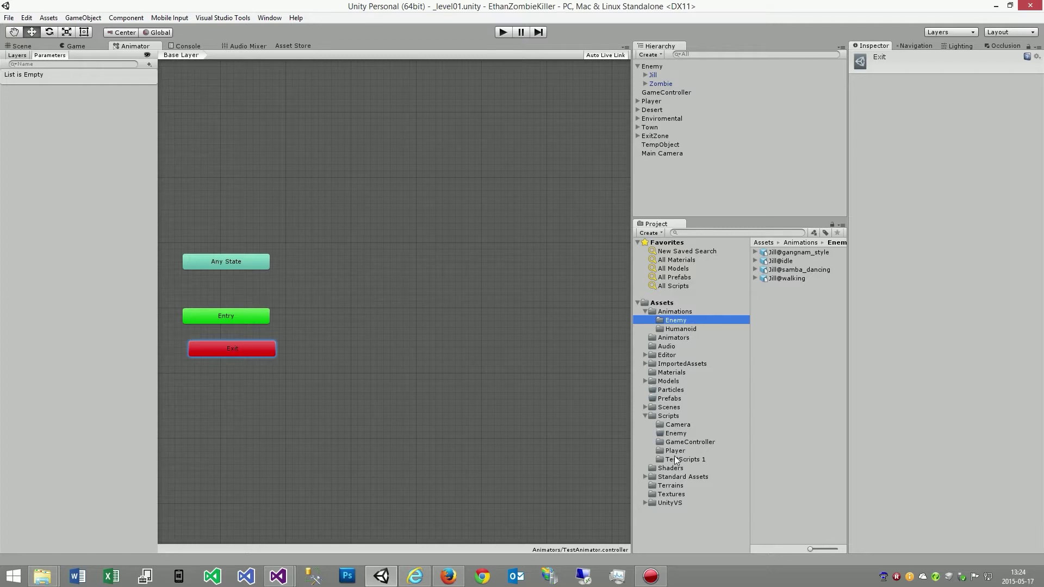
{"action": "left_click", "coordinate": [668, 381]}
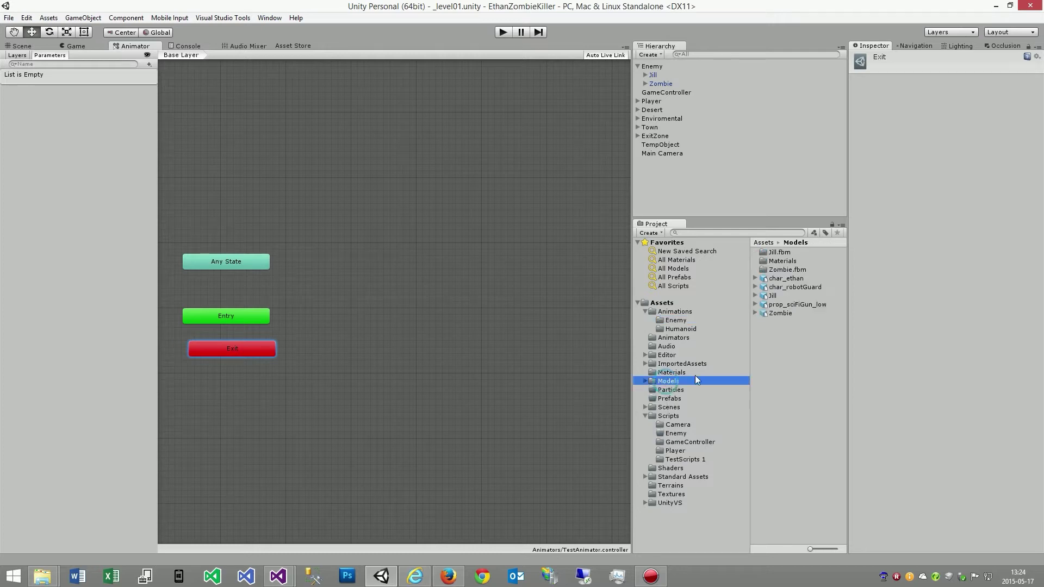
{"action": "left_click", "coordinate": [755, 312]}
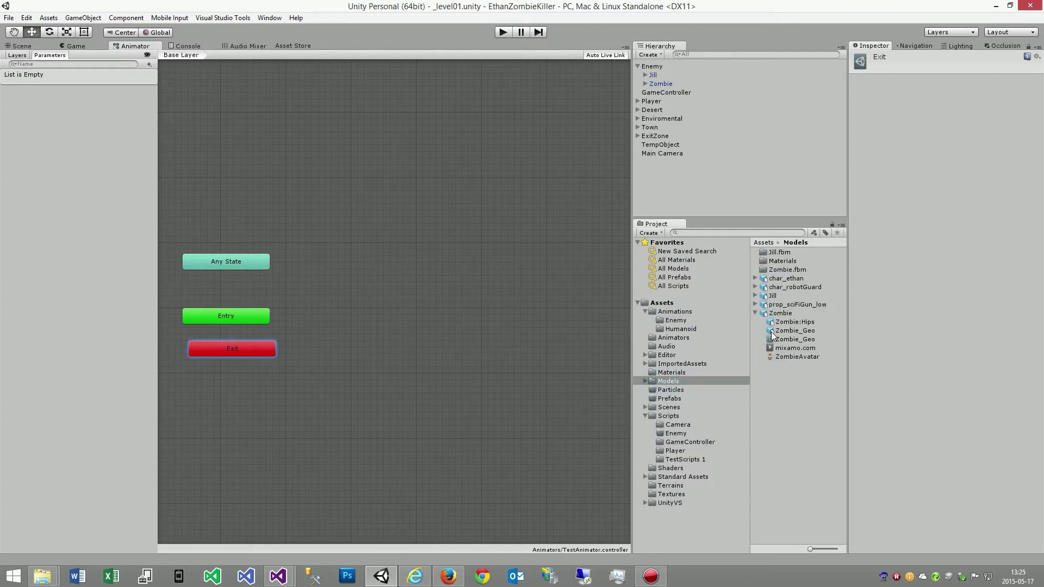
{"action": "left_click", "coordinate": [784, 351]}
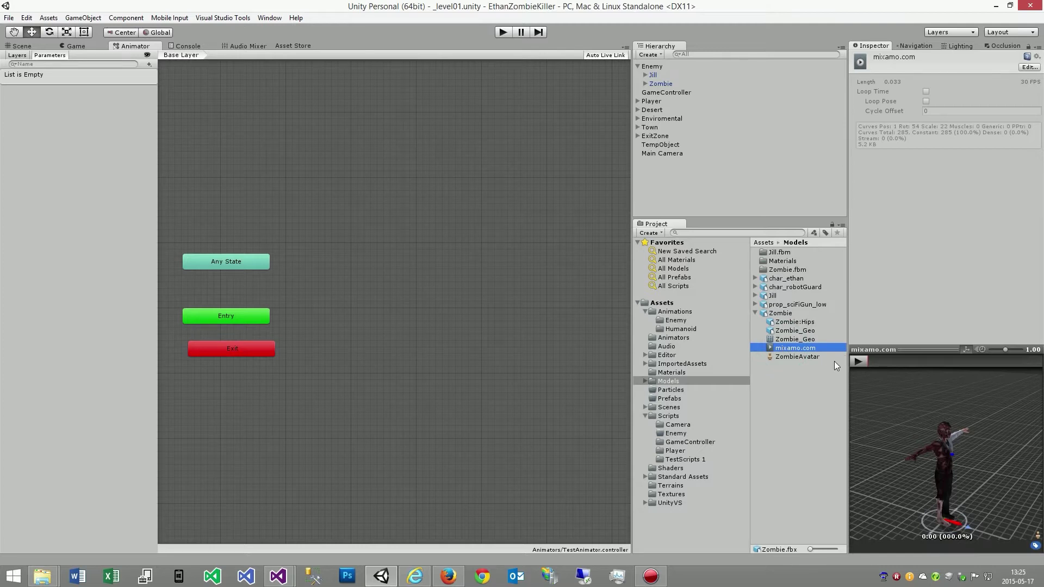
{"action": "mouse_move", "coordinate": [42, 576]}
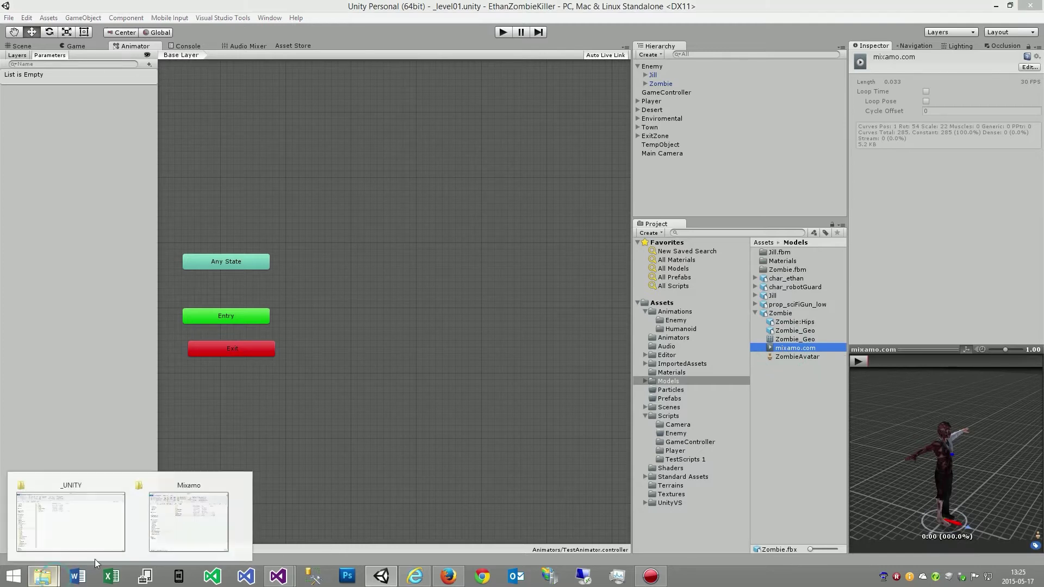
{"action": "left_click", "coordinate": [184, 505]}
{"action": "left_click", "coordinate": [294, 248]}
{"action": "left_click", "coordinate": [248, 172]}
{"action": "double_click", "coordinate": [247, 172]}
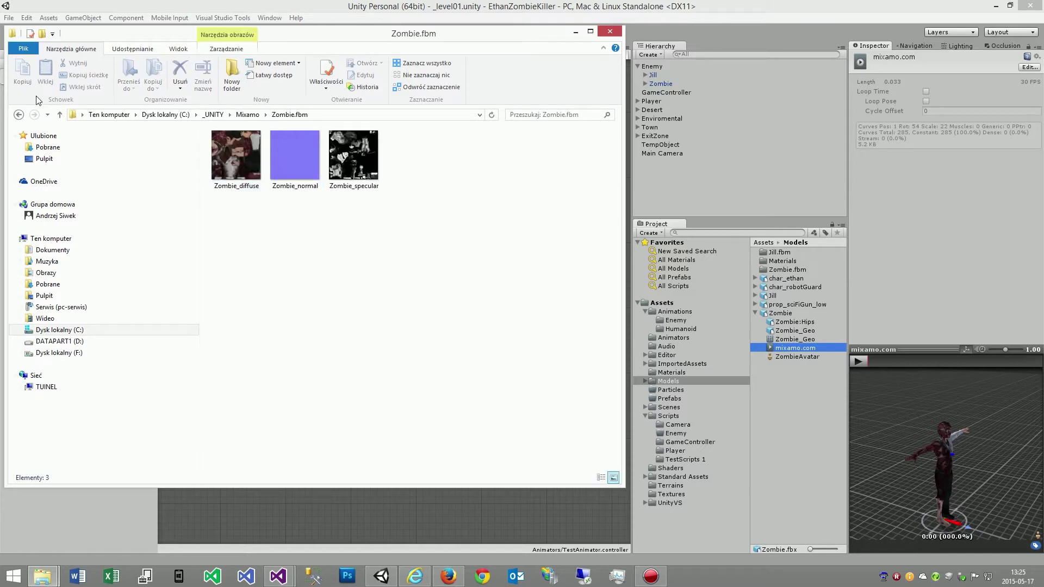
{"action": "left_click", "coordinate": [19, 114]}
{"action": "left_click", "coordinate": [240, 205]}
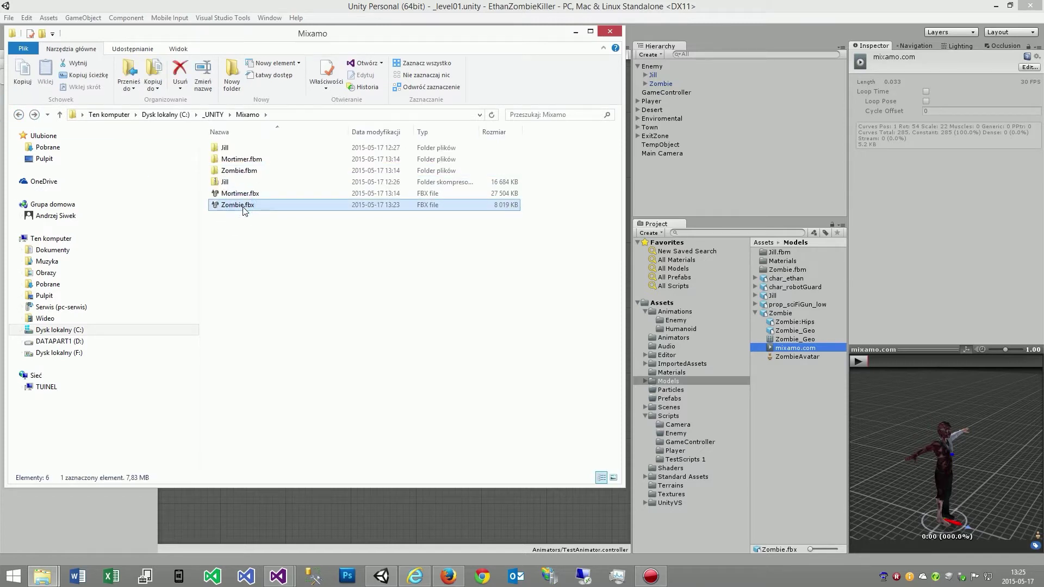
{"action": "left_click", "coordinate": [237, 194]}
{"action": "left_click", "coordinate": [229, 158]}
{"action": "left_click", "coordinate": [239, 147]}
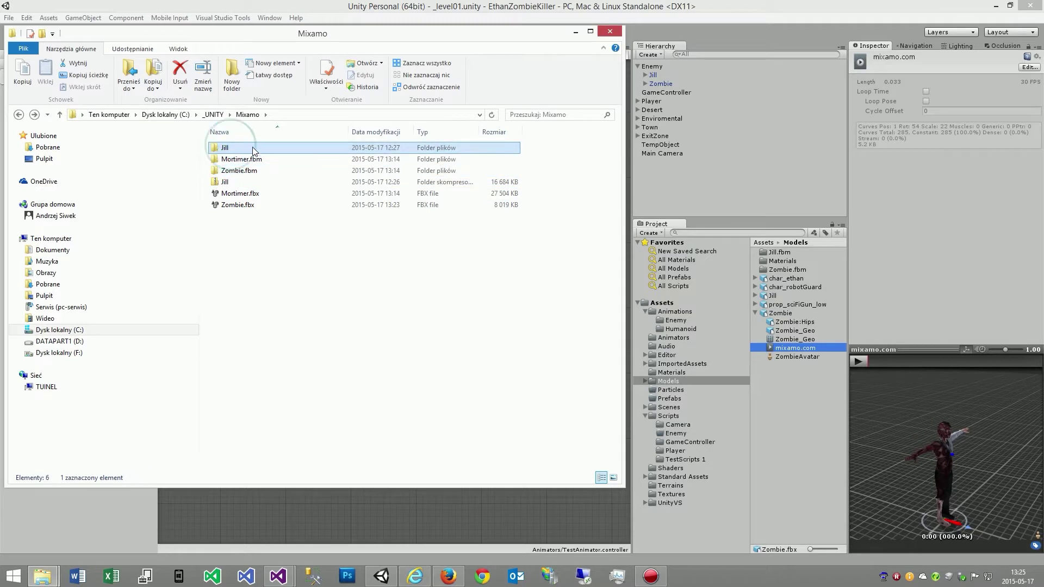
{"action": "left_click", "coordinate": [575, 31]}
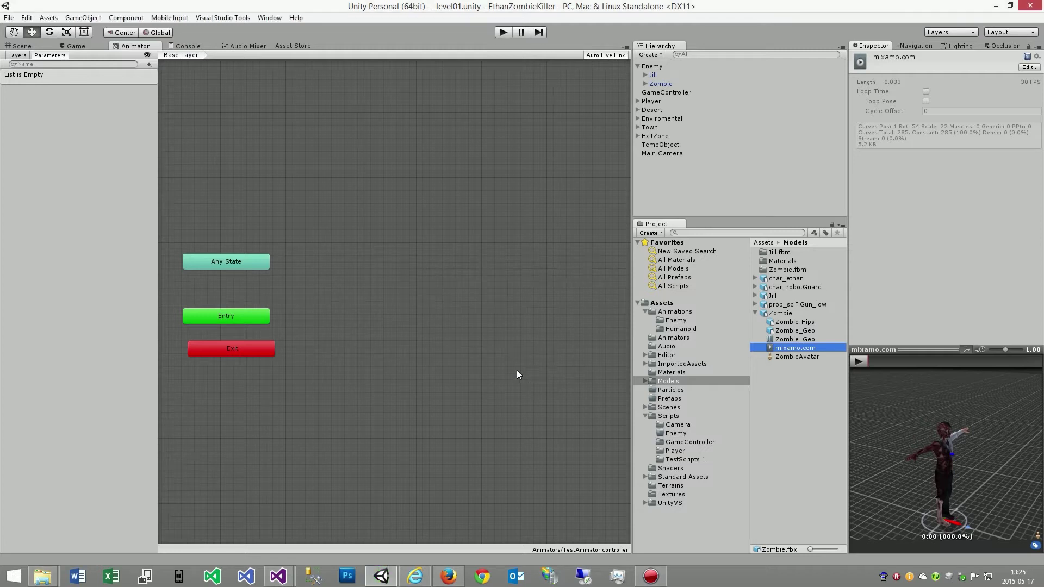
Inspect the ZombieAvatar asset and close the Zombie.fbx tab opened in Visual Studio.
{"action": "left_click", "coordinate": [790, 358]}
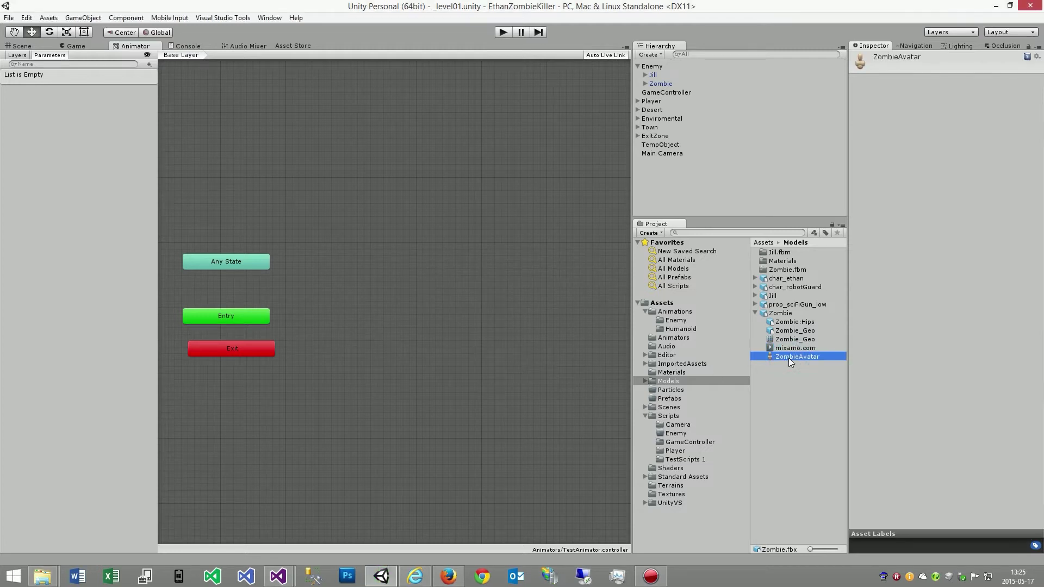
{"action": "left_click", "coordinate": [754, 313]}
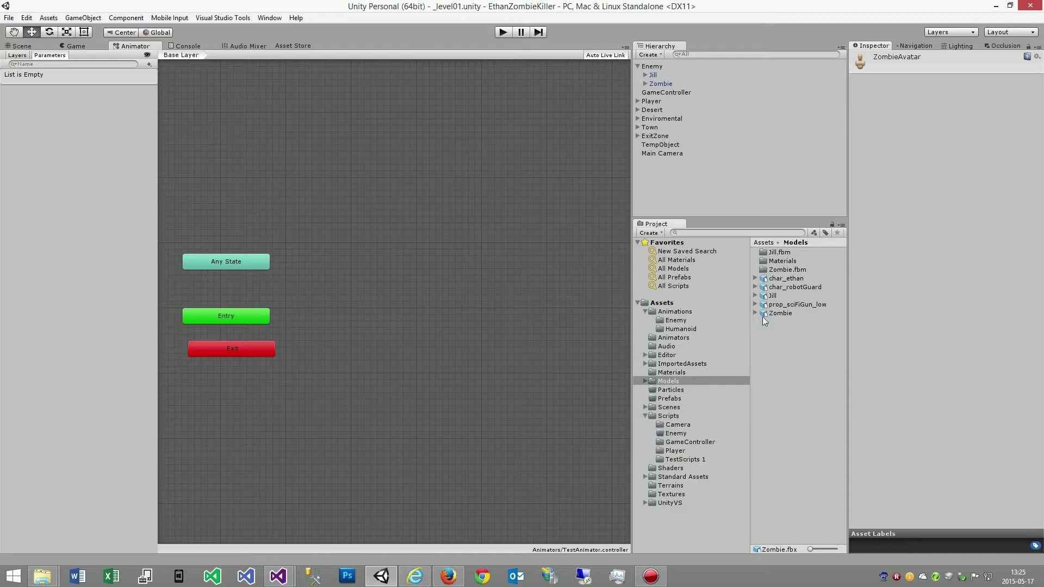
{"action": "left_click", "coordinate": [755, 313]}
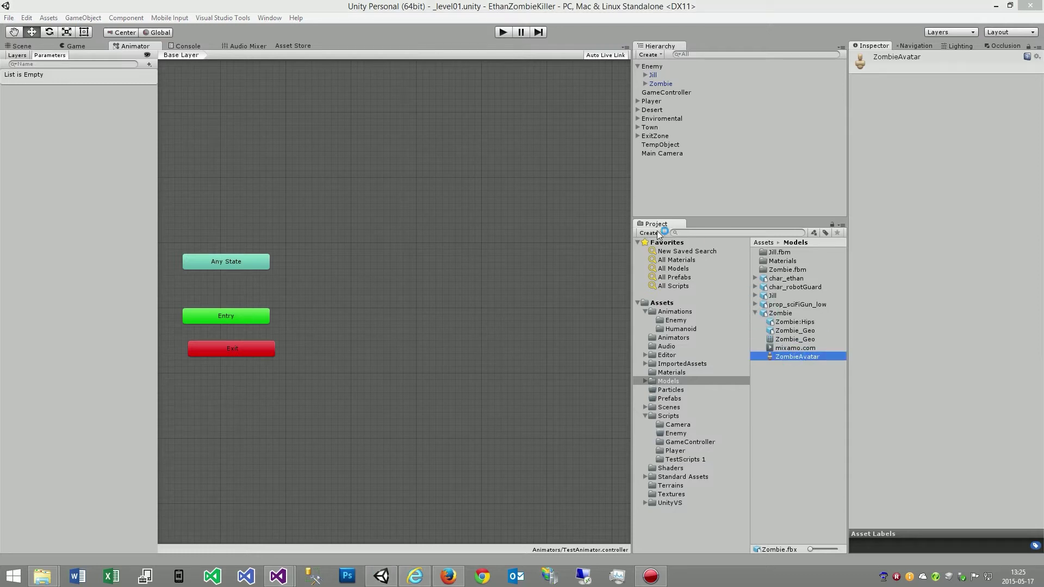
{"action": "key", "text": "alt+Tab"}
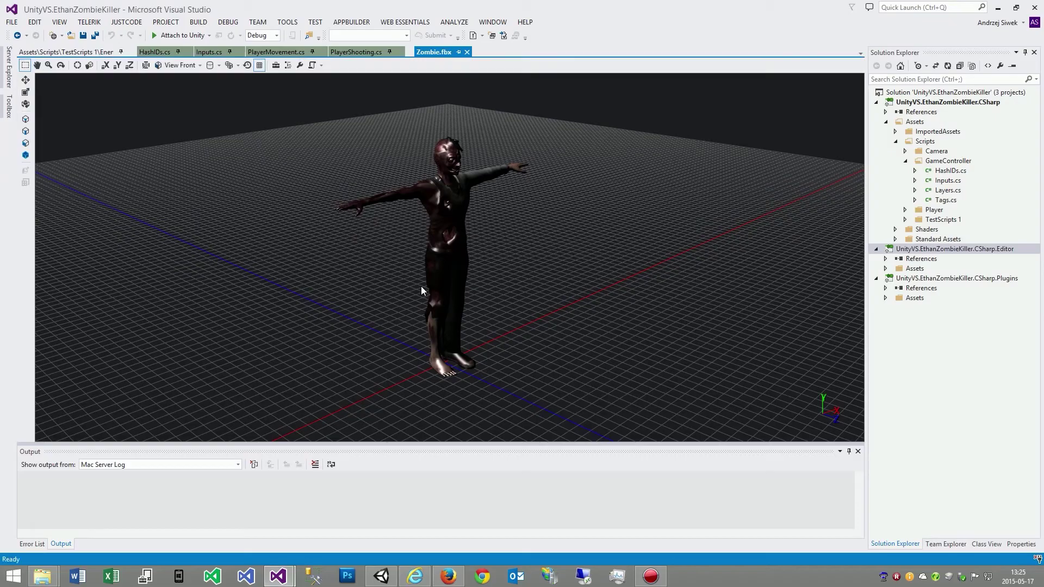
{"action": "left_click", "coordinate": [466, 51]}
{"action": "left_click", "coordinate": [381, 575]}
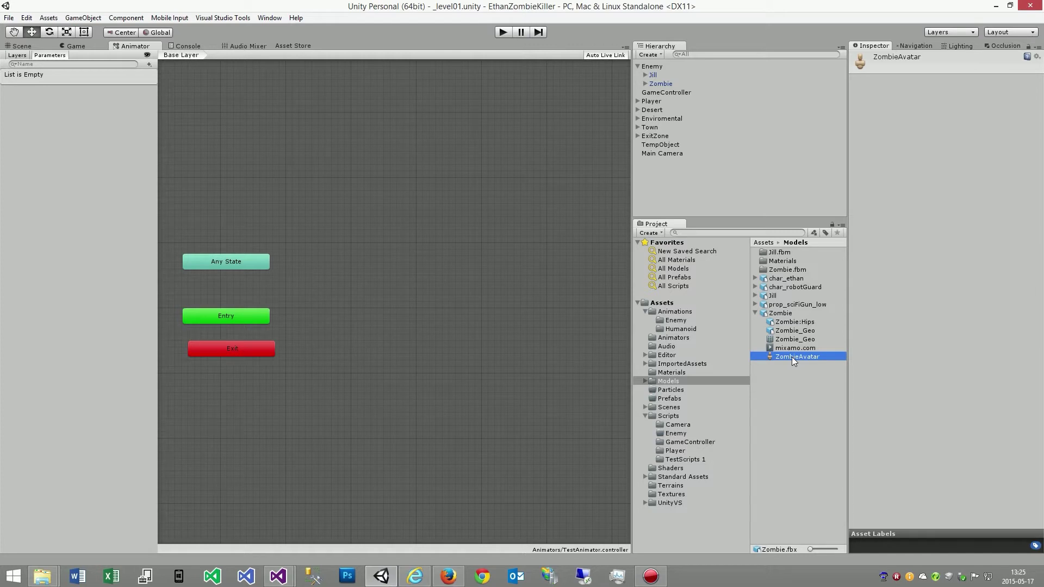
Check that the Zombie_Geo mesh uses the Zombie_diffuse material with Legacy Shaders/Bumped Diffuse.
{"action": "left_click", "coordinate": [786, 349]}
{"action": "left_click", "coordinate": [786, 339]}
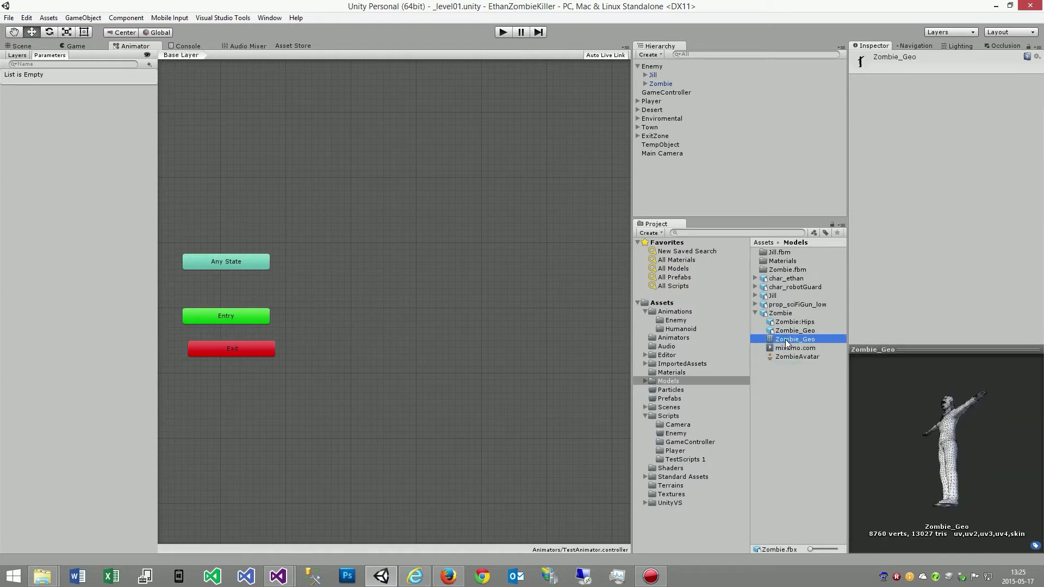
{"action": "left_click", "coordinate": [783, 330]}
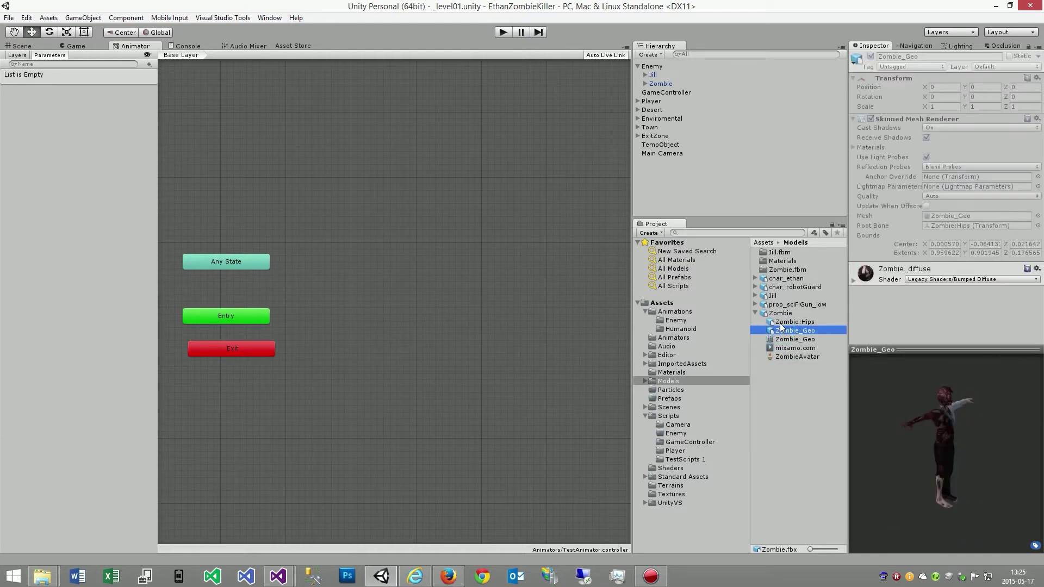
{"action": "key", "text": "Up"}
{"action": "key", "text": "Up"}
{"action": "key", "text": "Up"}
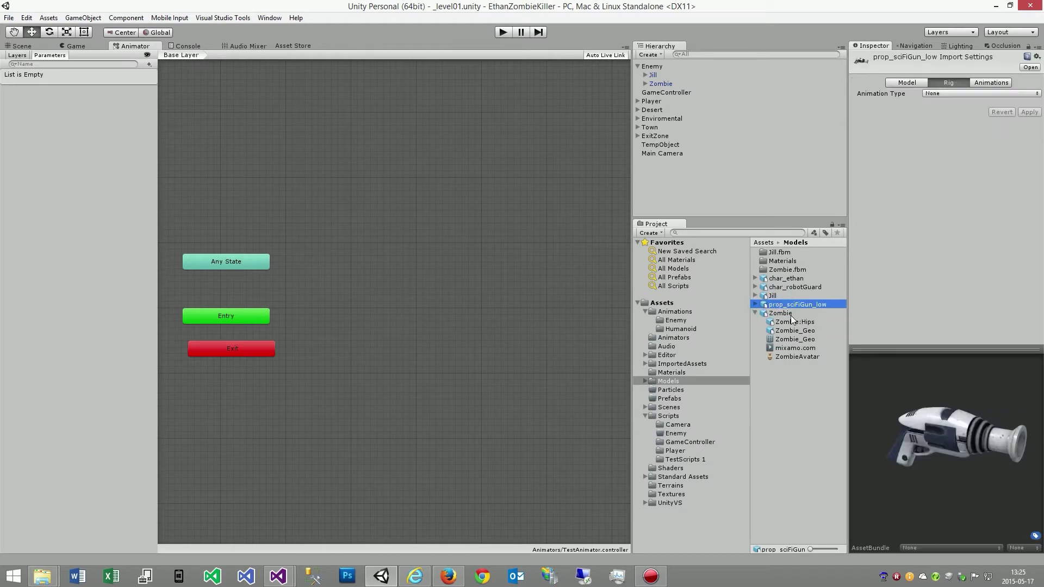
Set the Zombie rig to Humanoid with Copy From Other Avatar using JillAvatar, and apply.
{"action": "key", "text": "Down"}
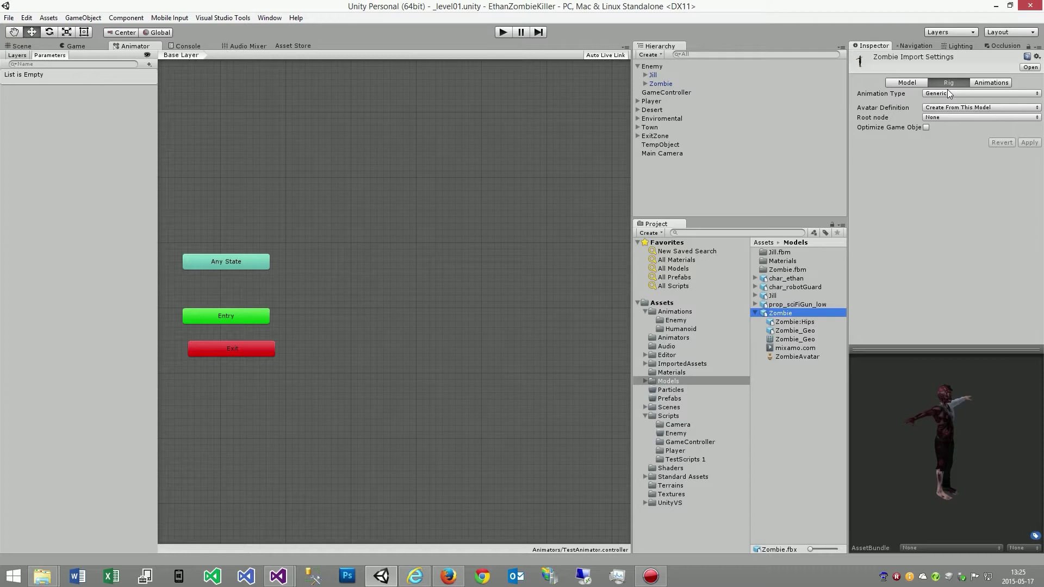
{"action": "left_click", "coordinate": [966, 109]}
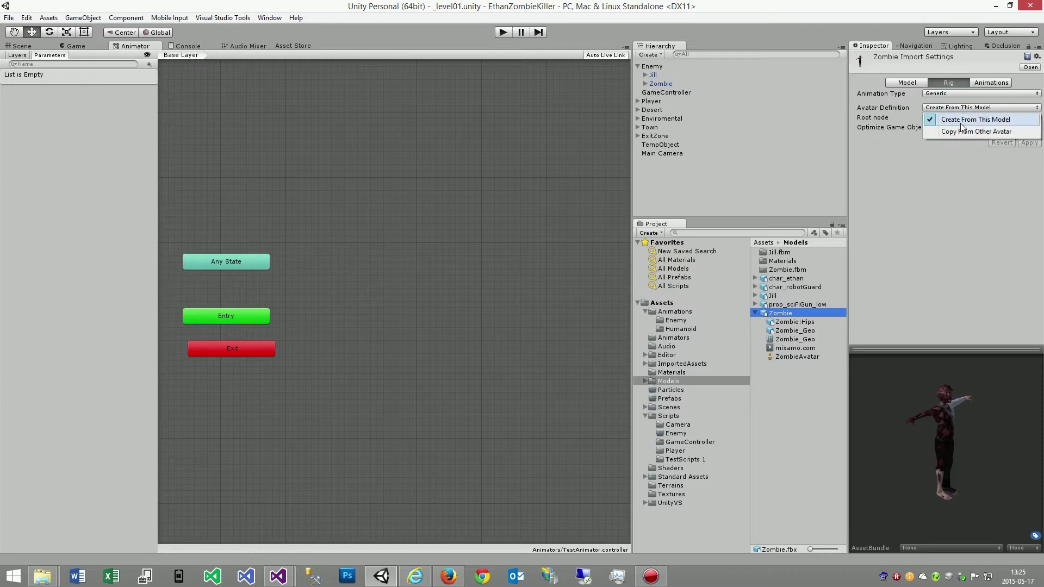
{"action": "left_click", "coordinate": [955, 131]}
{"action": "left_click", "coordinate": [1037, 148]}
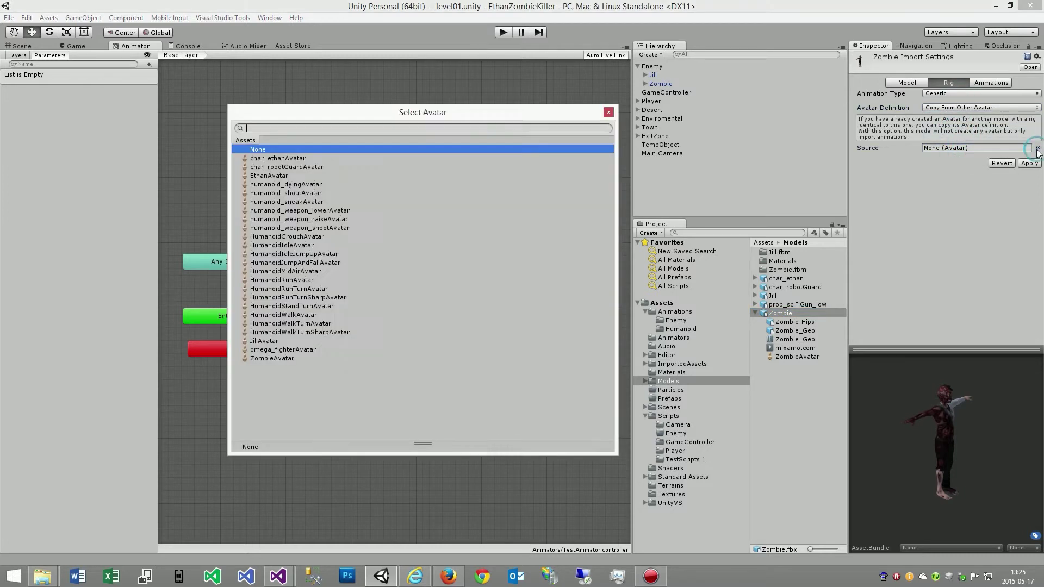
{"action": "left_click", "coordinate": [264, 341]}
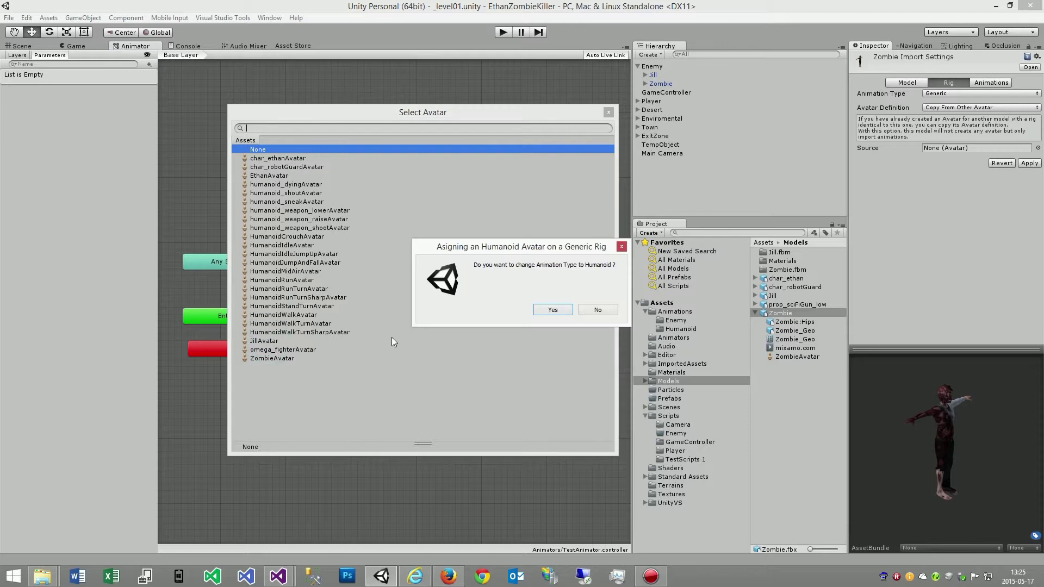
{"action": "left_click", "coordinate": [555, 309]}
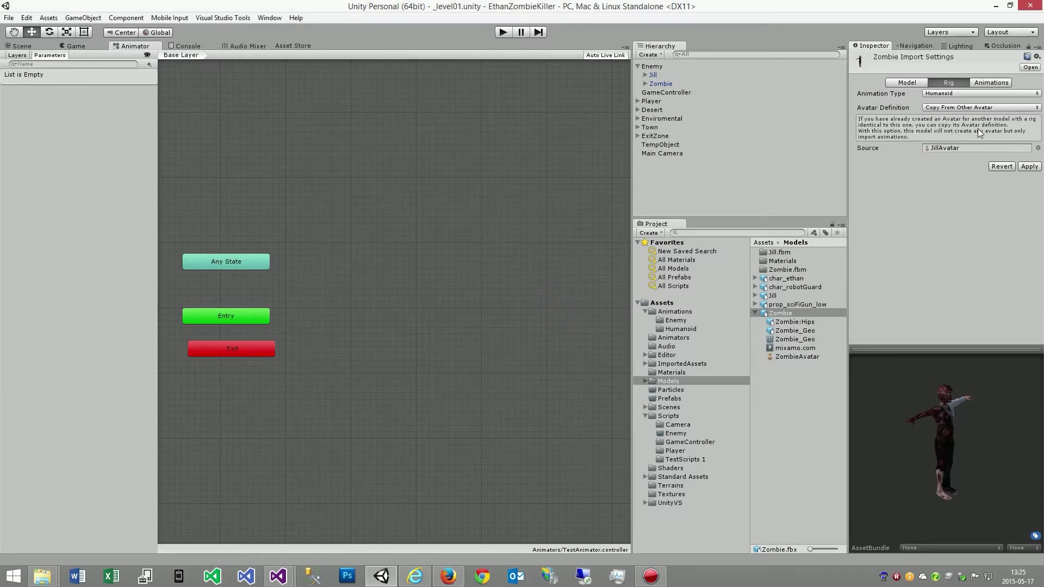
{"action": "left_click", "coordinate": [1029, 167]}
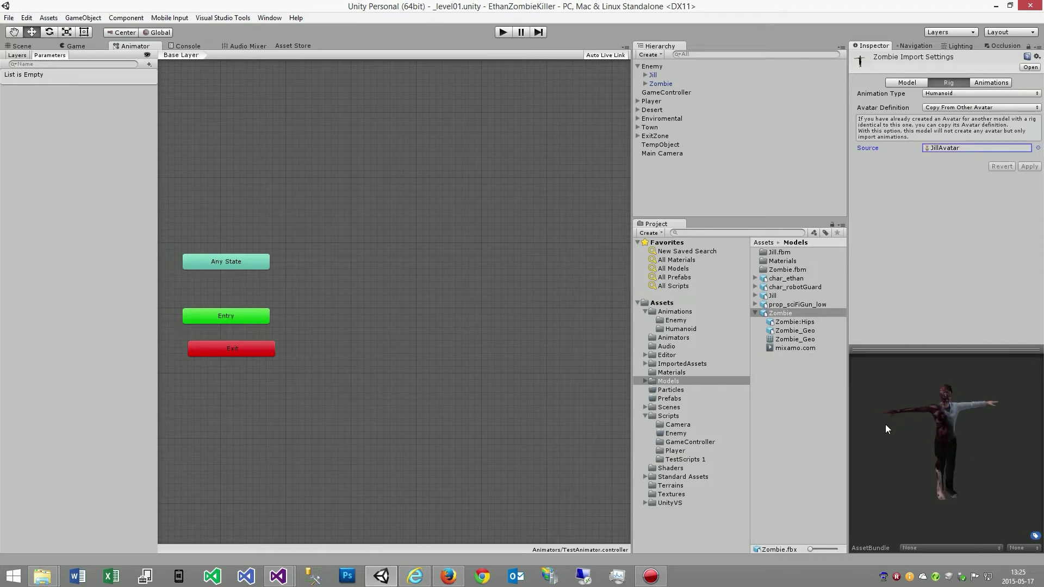
{"action": "left_click_drag", "start_coordinate": [885, 429], "coordinate": [913, 424]}
{"action": "left_click", "coordinate": [990, 82]}
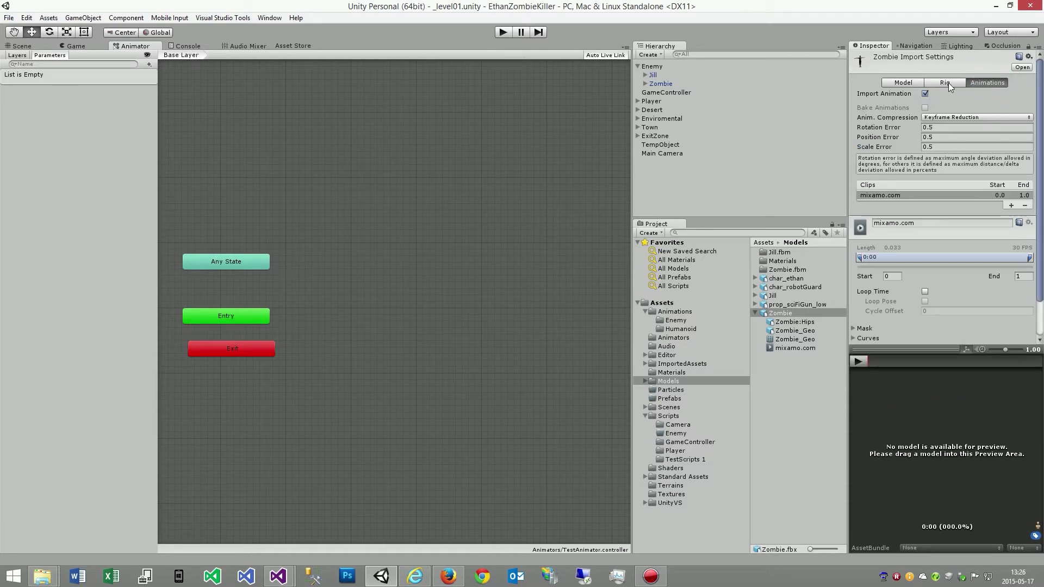
Expand Zombie in the Hierarchy and check the material on its Zombie_Geo mesh.
{"action": "scroll", "coordinate": [1040, 218], "scroll_direction": "down", "scroll_amount": 2}
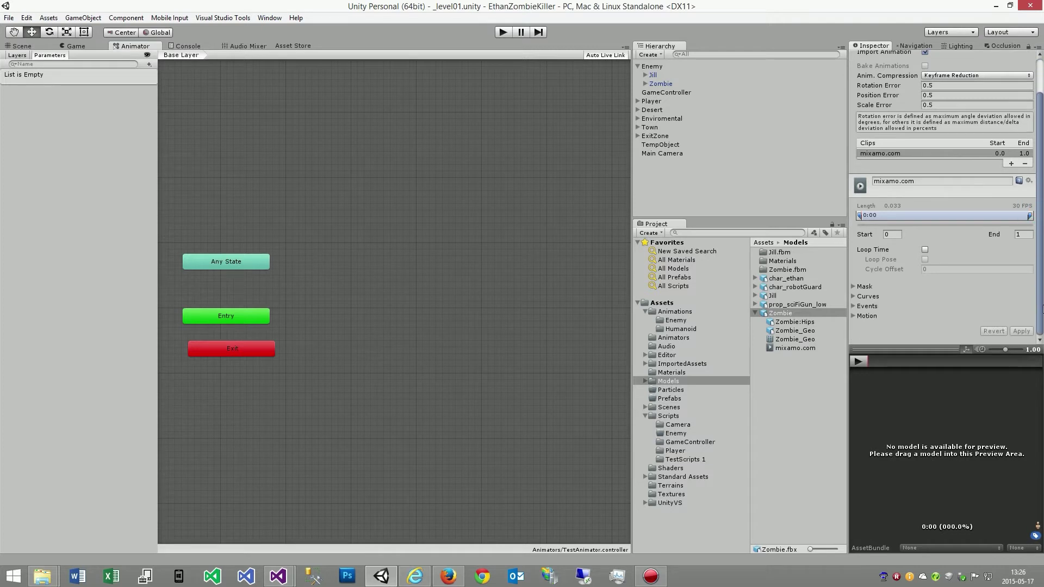
{"action": "scroll", "coordinate": [946, 196], "scroll_direction": "up", "scroll_amount": 2}
{"action": "left_click", "coordinate": [897, 86]}
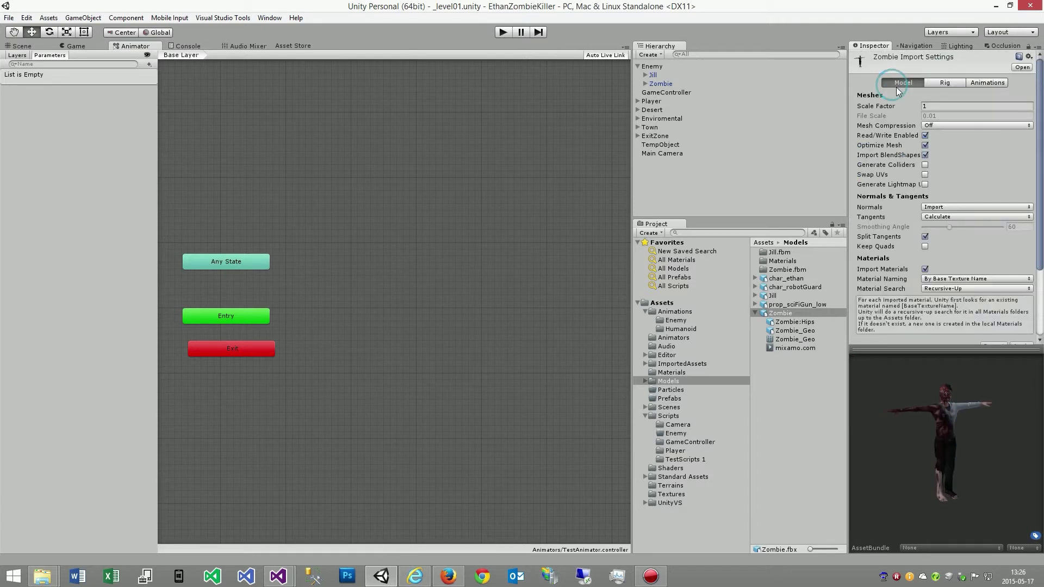
{"action": "left_click", "coordinate": [646, 83]}
{"action": "left_click", "coordinate": [645, 83]}
{"action": "left_click", "coordinate": [669, 92]}
{"action": "left_click", "coordinate": [666, 102]}
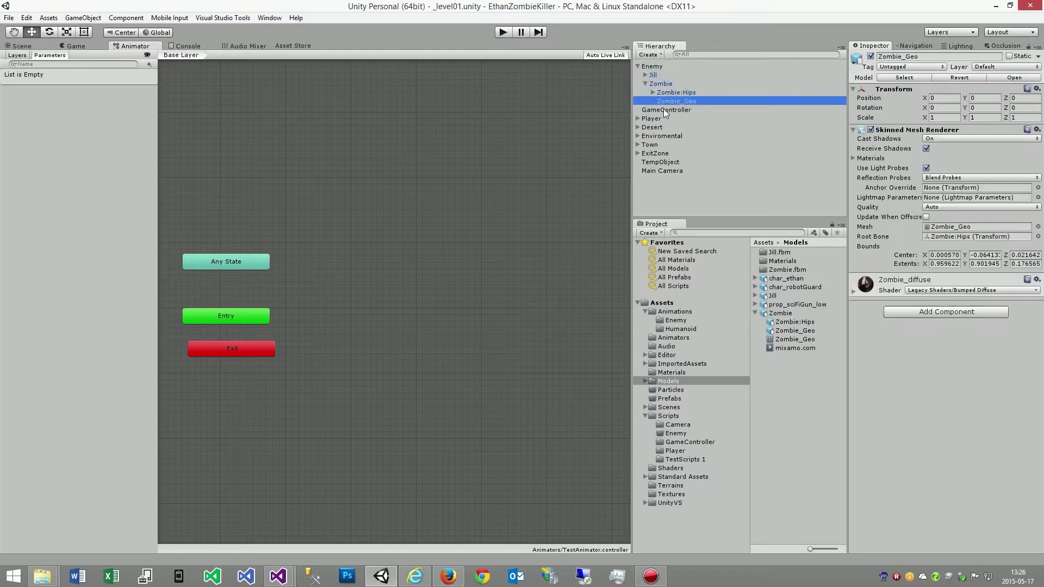
{"action": "left_click", "coordinate": [670, 84]}
{"action": "left_click", "coordinate": [644, 84]}
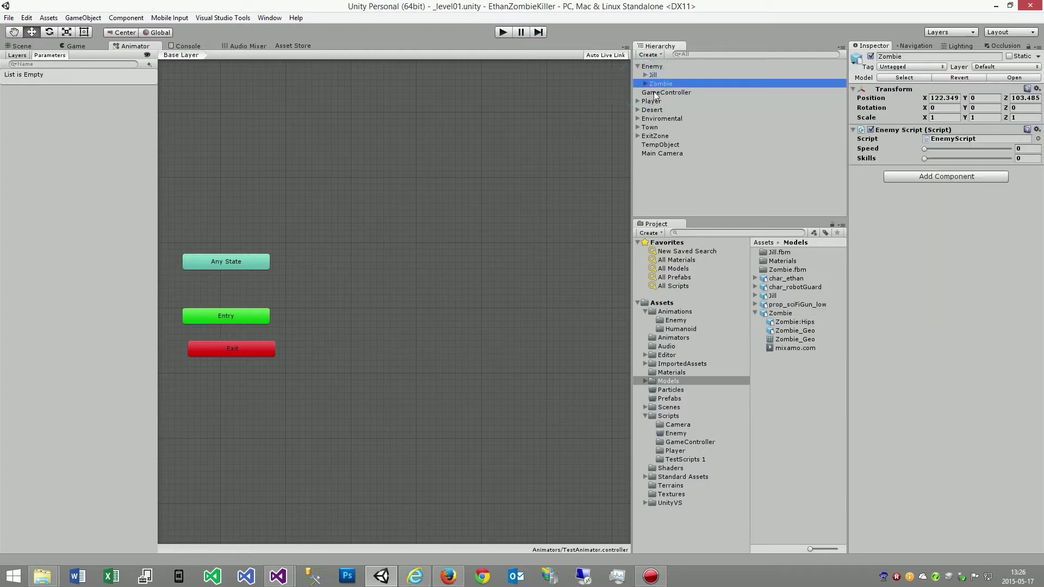
Select the Zombie model in Models to view its import settings at Scale Factor 1.
{"action": "left_click", "coordinate": [768, 315]}
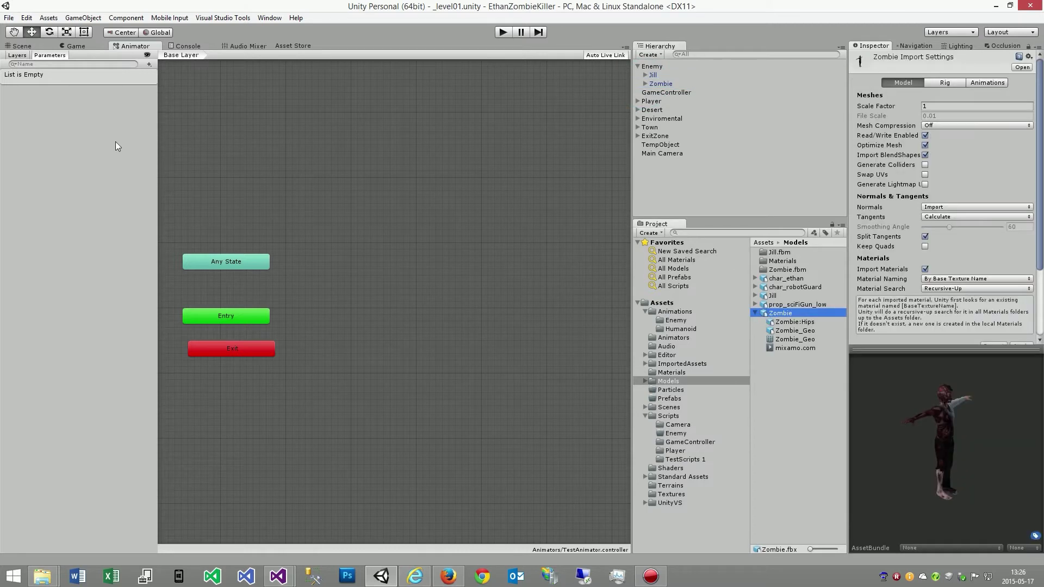
{"action": "left_click", "coordinate": [755, 313]}
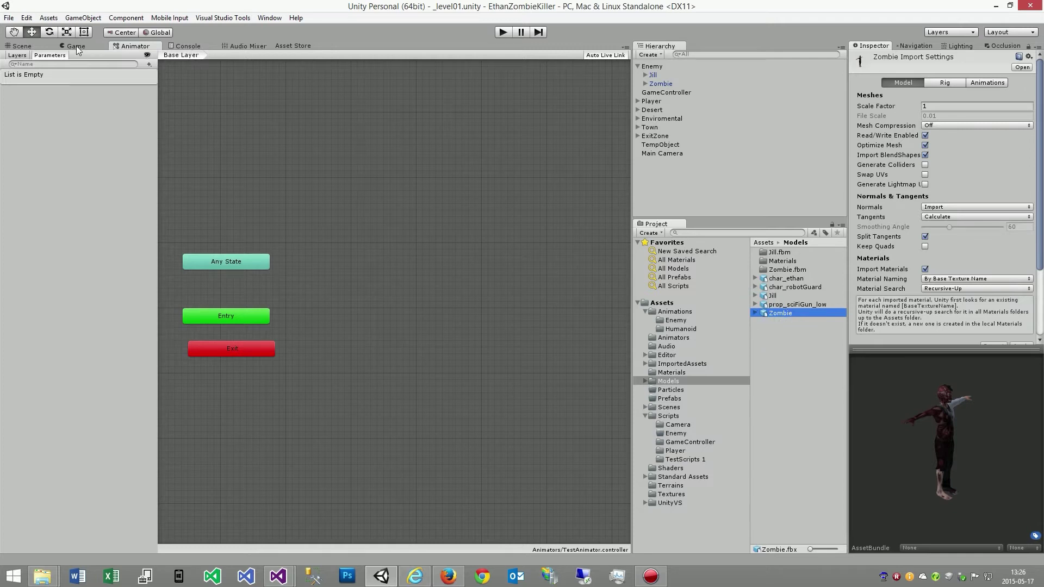
{"action": "left_click", "coordinate": [76, 46]}
Play-test the scene and select the Zombie, which stays in T-pose without an Animator.
{"action": "left_click", "coordinate": [502, 31]}
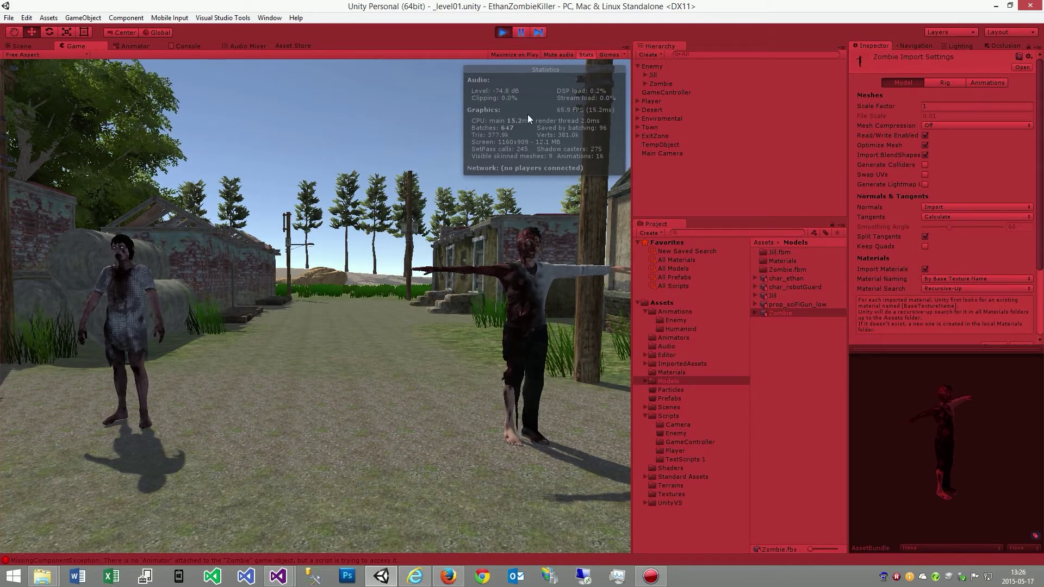
{"action": "left_click", "coordinate": [504, 31]}
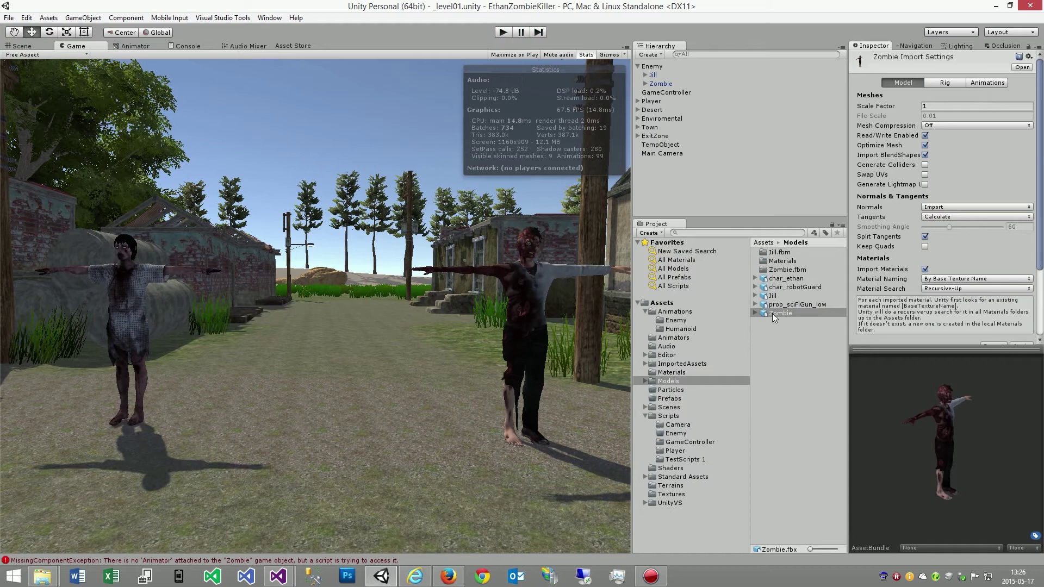
{"action": "left_click", "coordinate": [661, 84]}
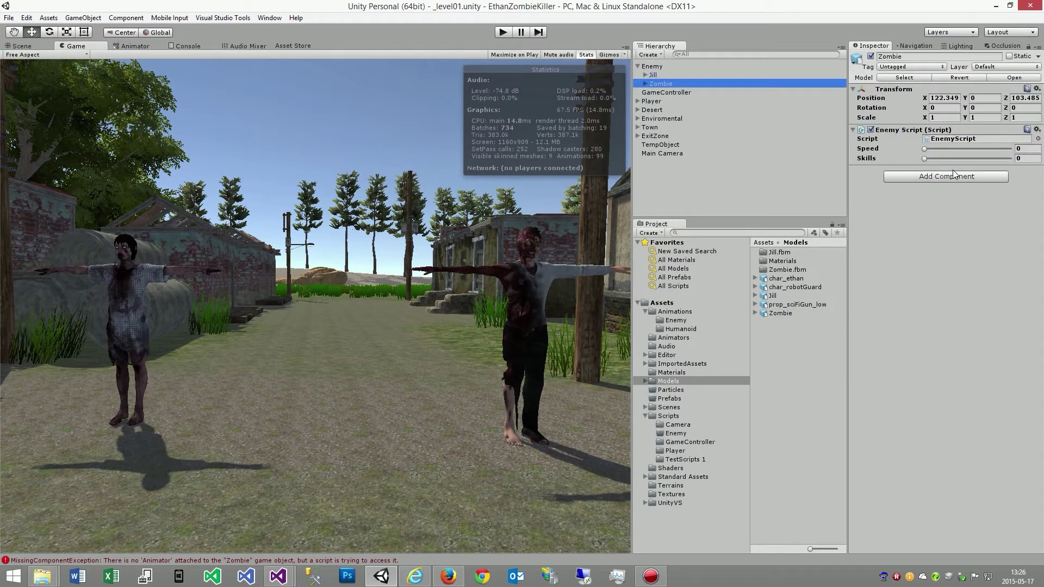
Add an Animator to the Zombie with Avatar JillAvatar and Controller EnemyAnimatorController.
{"action": "left_click", "coordinate": [922, 177]}
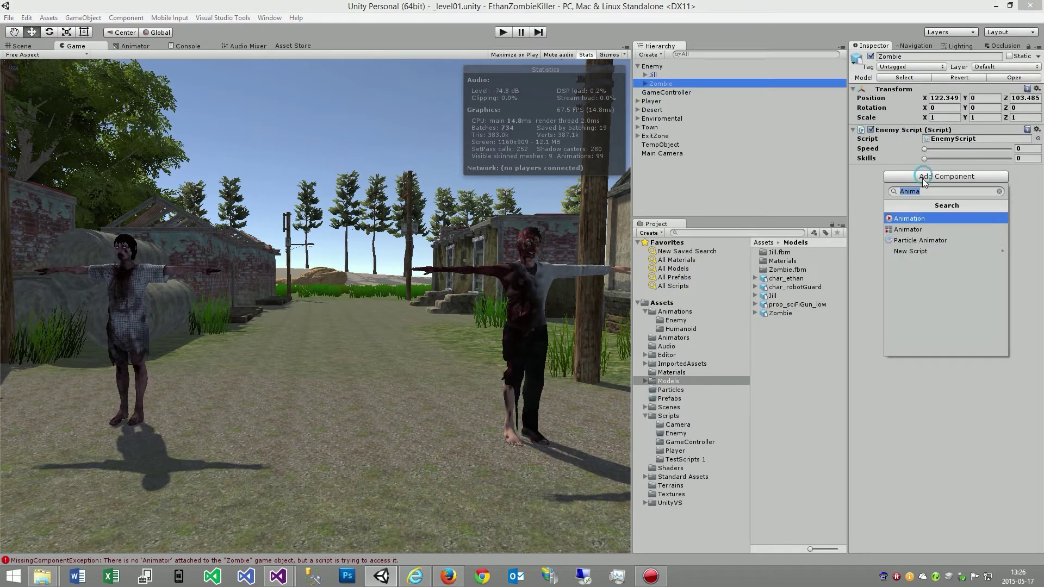
{"action": "left_click", "coordinate": [918, 230]}
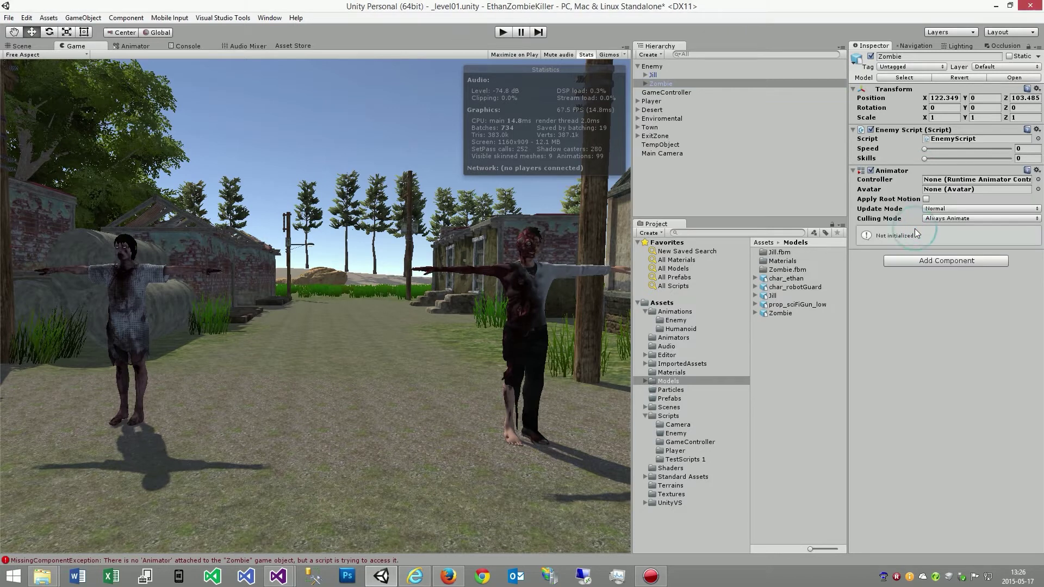
{"action": "left_click", "coordinate": [1037, 190]}
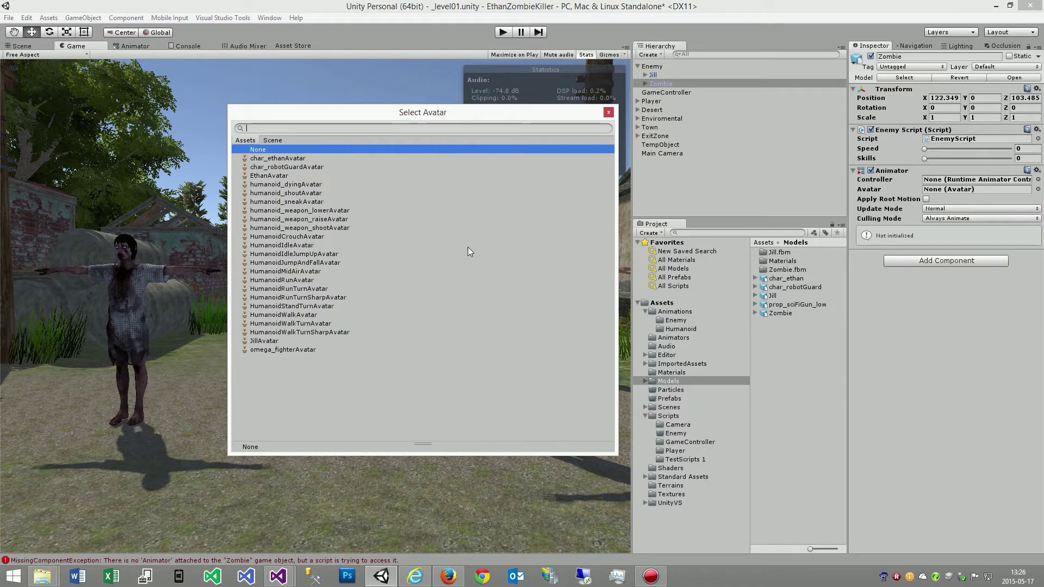
{"action": "double_click", "coordinate": [270, 342]}
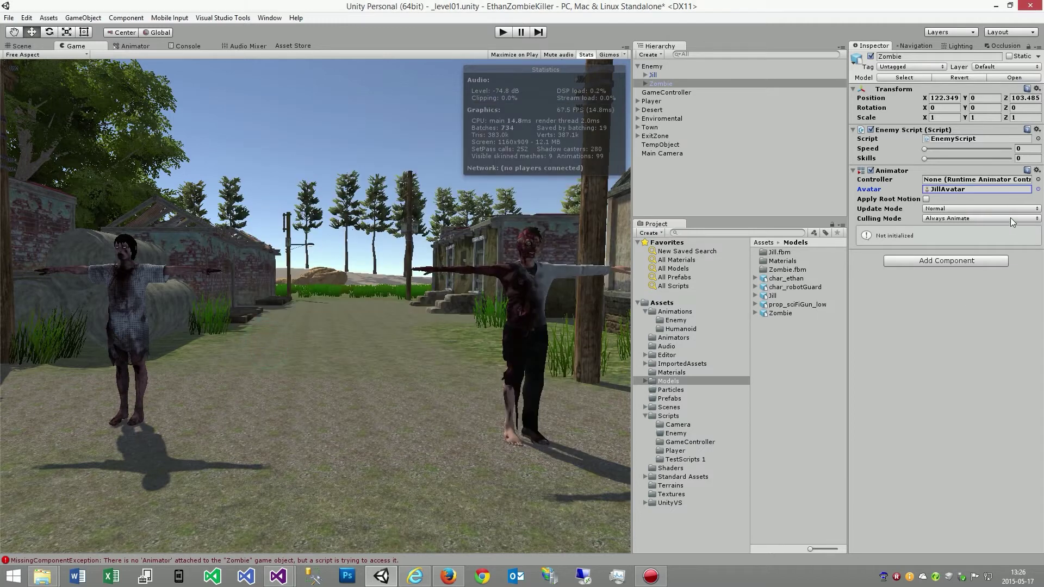
{"action": "left_click", "coordinate": [1037, 179]}
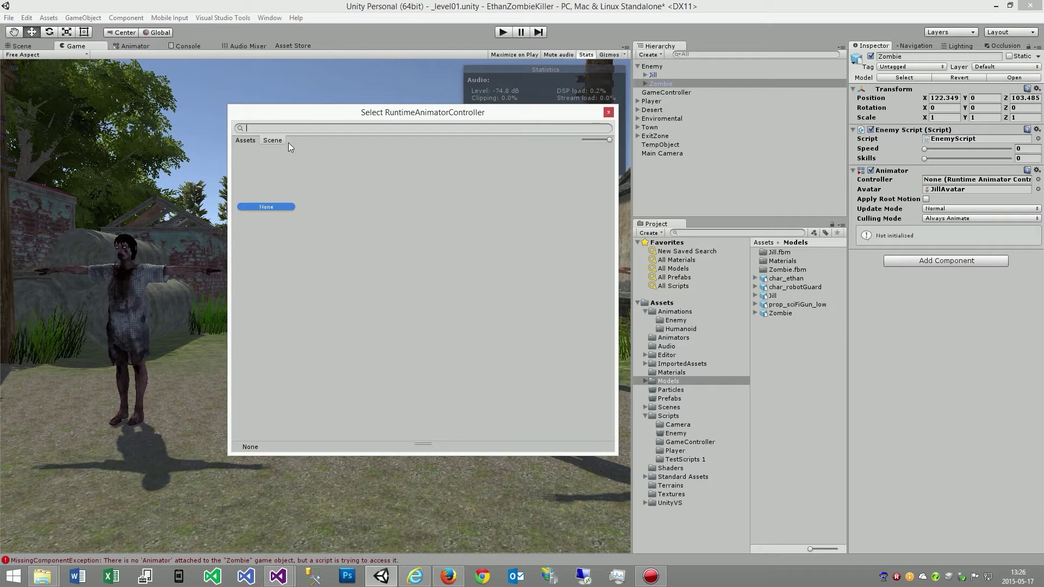
{"action": "left_click", "coordinate": [281, 159]}
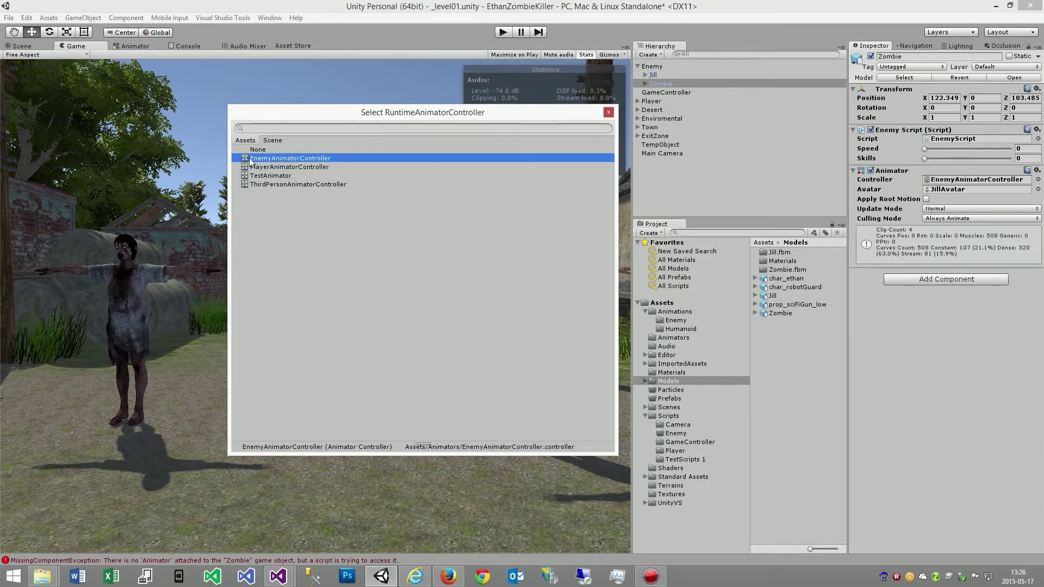
{"action": "double_click", "coordinate": [250, 160]}
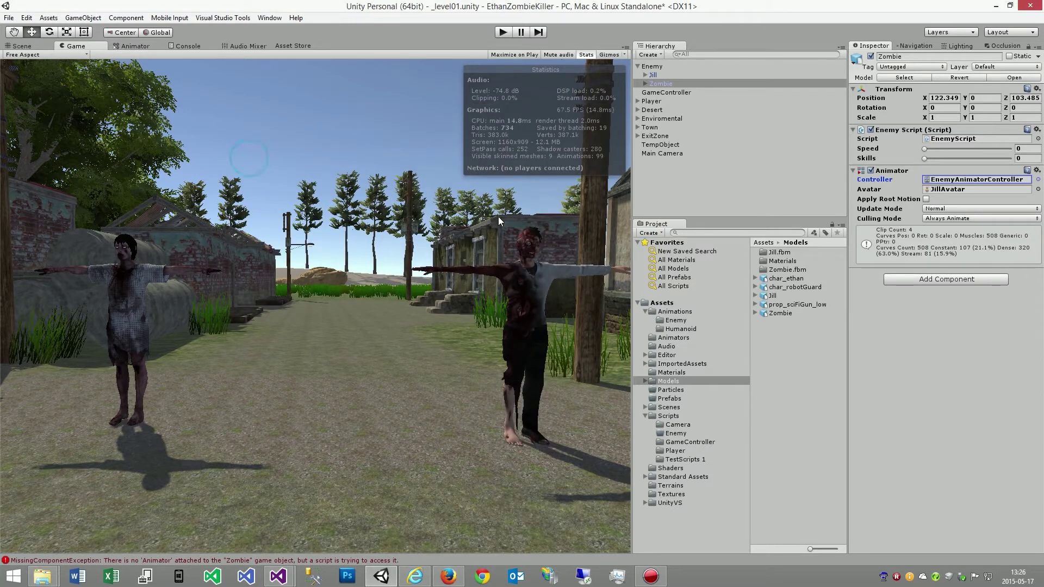
Turn on Apply Root Motion for the Zombie's Animator and keep Update Mode at Normal, matching Jill.
{"action": "left_click", "coordinate": [925, 198]}
{"action": "left_click", "coordinate": [948, 207]}
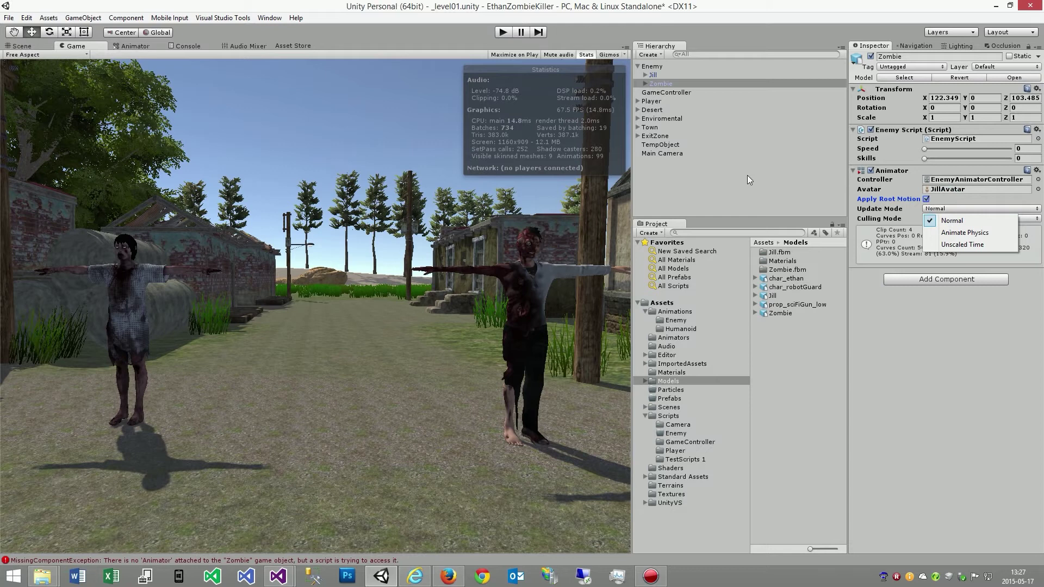
{"action": "left_click", "coordinate": [663, 77]}
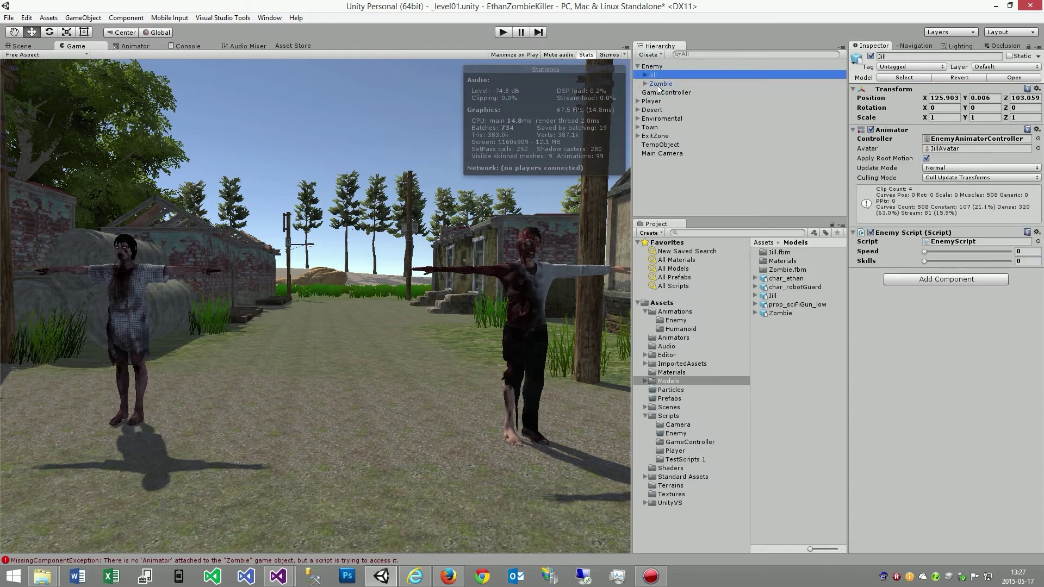
{"action": "left_click", "coordinate": [660, 85]}
{"action": "left_click", "coordinate": [963, 209]}
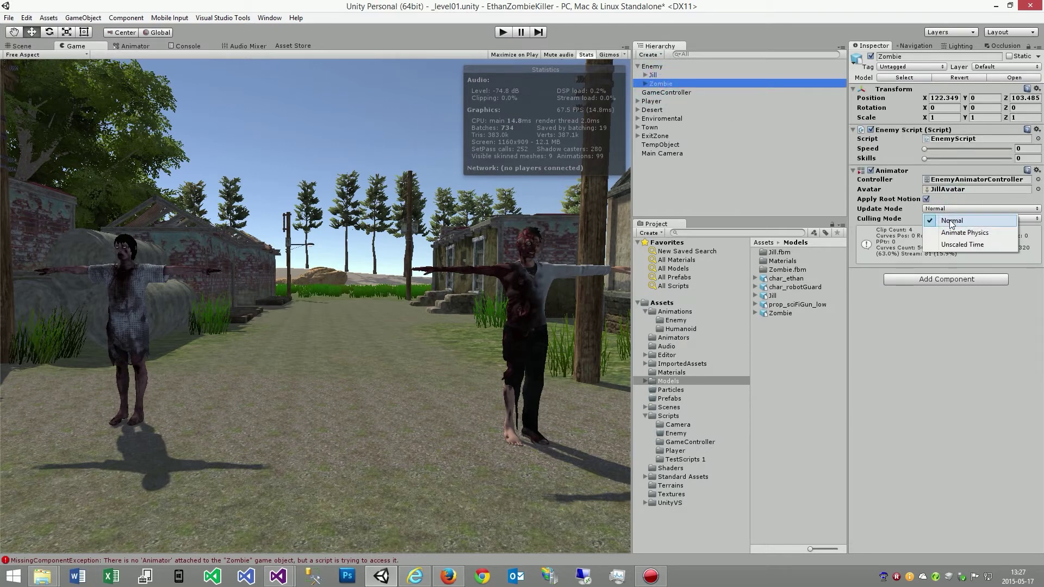
{"action": "left_click", "coordinate": [950, 222]}
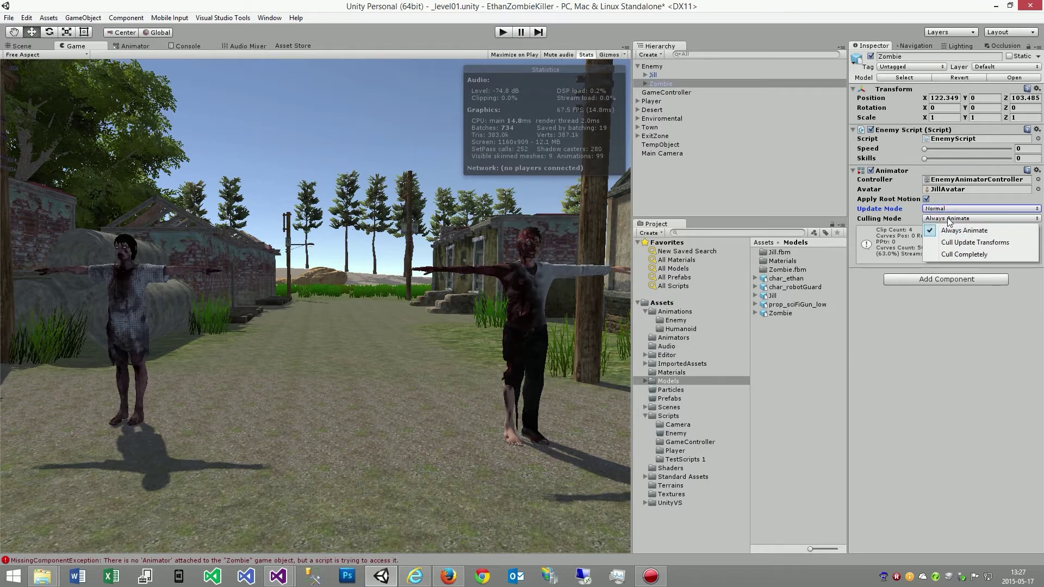
Set the Zombie's Culling Mode to Cull Update Transforms like Jill's, then save the scene.
{"action": "left_click", "coordinate": [653, 74]}
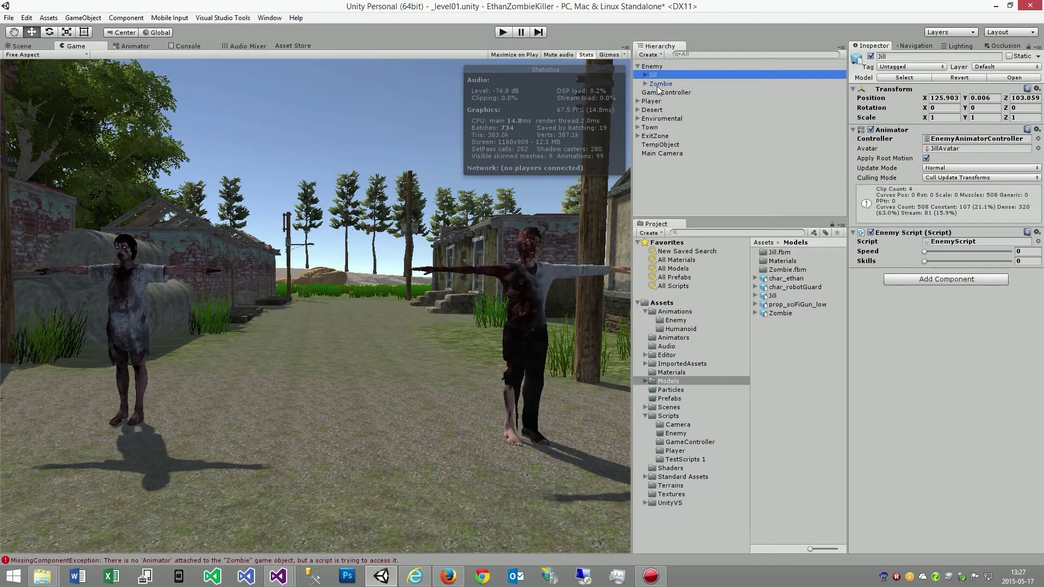
{"action": "left_click", "coordinate": [657, 84]}
{"action": "left_click", "coordinate": [949, 218]}
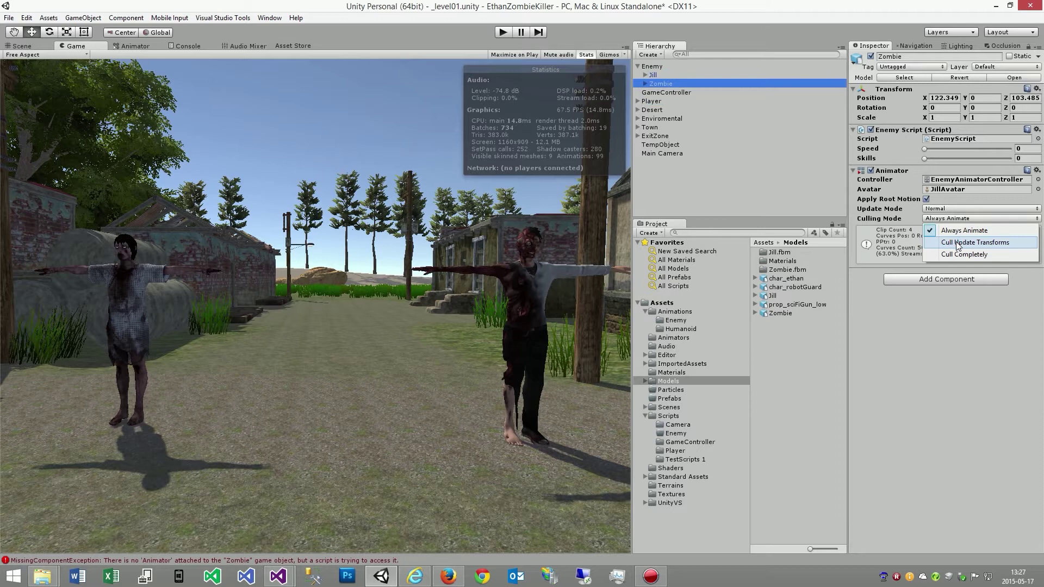
{"action": "left_click", "coordinate": [957, 243]}
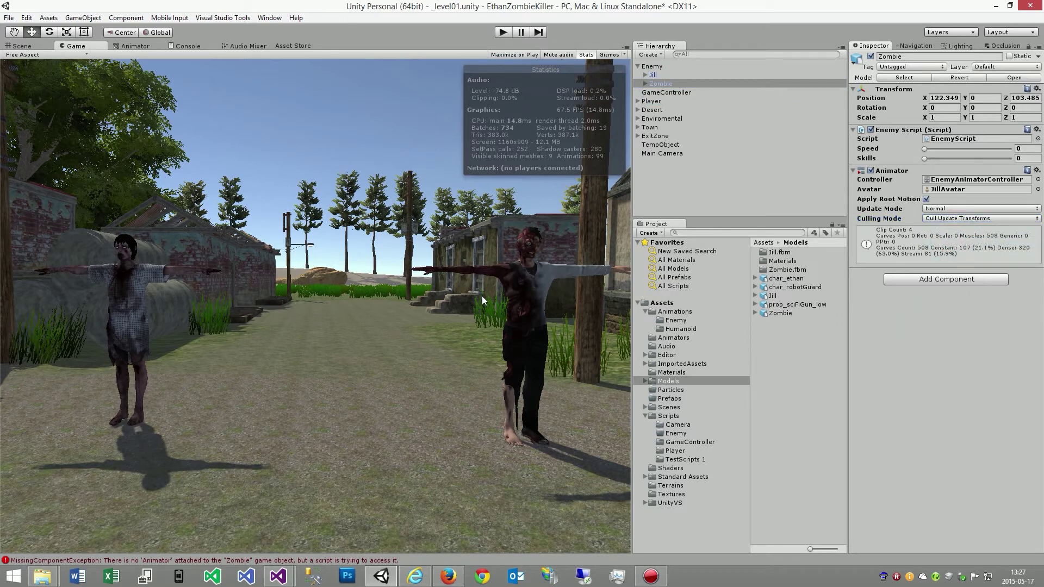
{"action": "key", "text": "ctrl+s"}
{"action": "key", "text": "ctrl+p"}
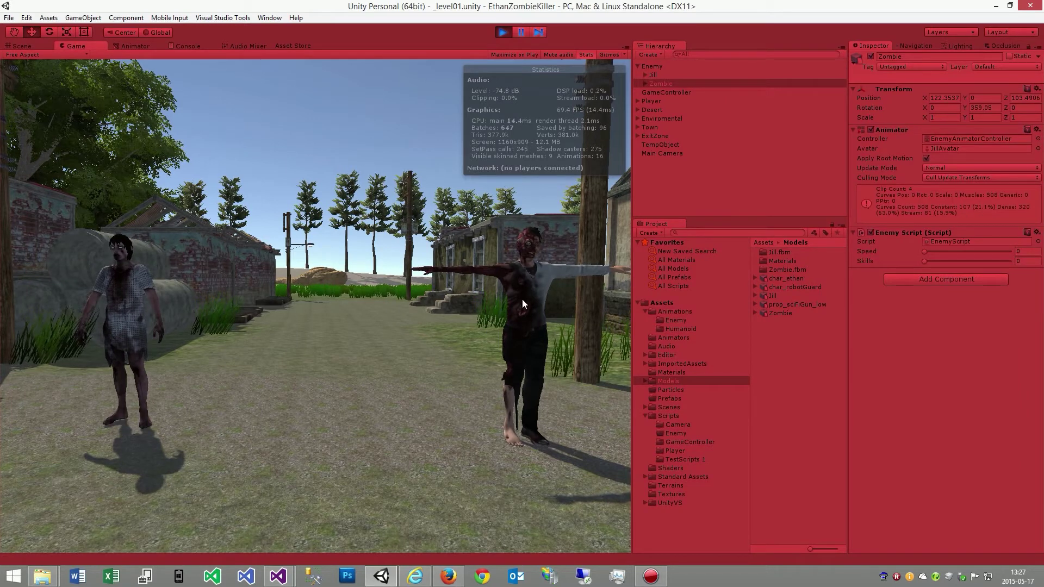
{"action": "left_click", "coordinate": [502, 33]}
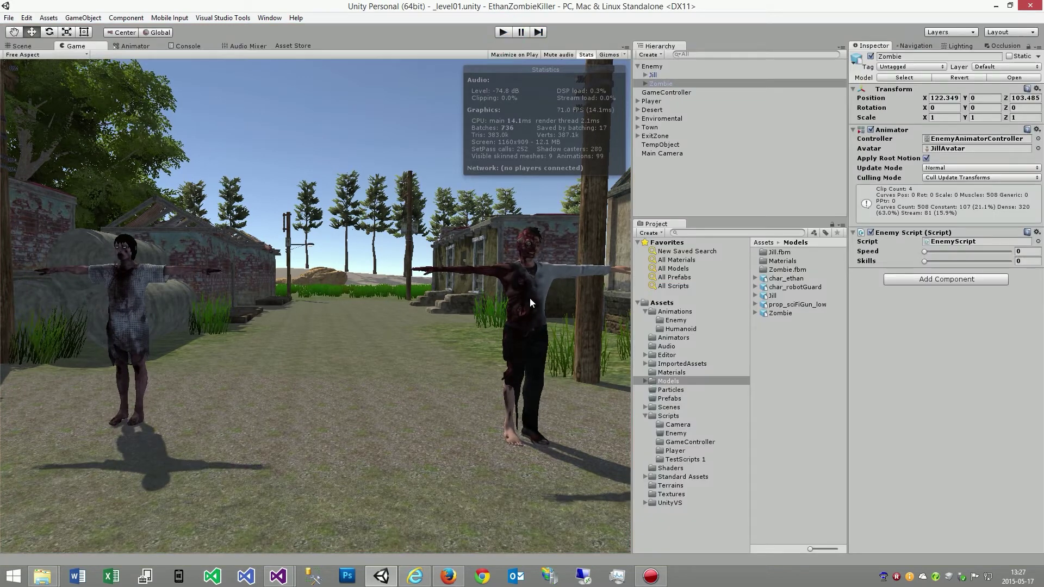
{"action": "left_click", "coordinate": [664, 83]}
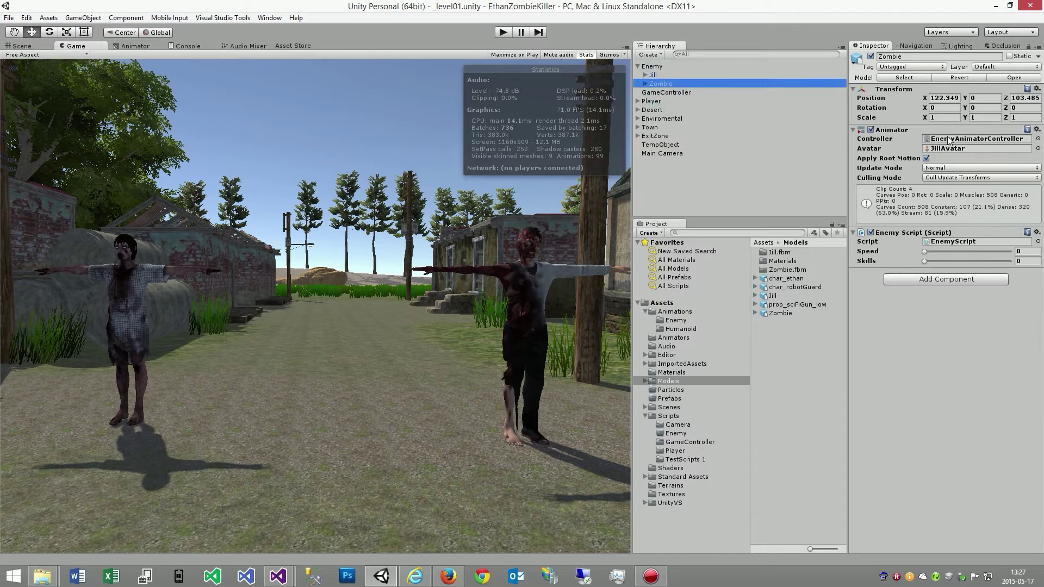
Set the Zombie model's Avatar Definition to Copy From Other Avatar (JillAvatar) and apply.
{"action": "left_click", "coordinate": [776, 313]}
{"action": "left_click", "coordinate": [946, 82]}
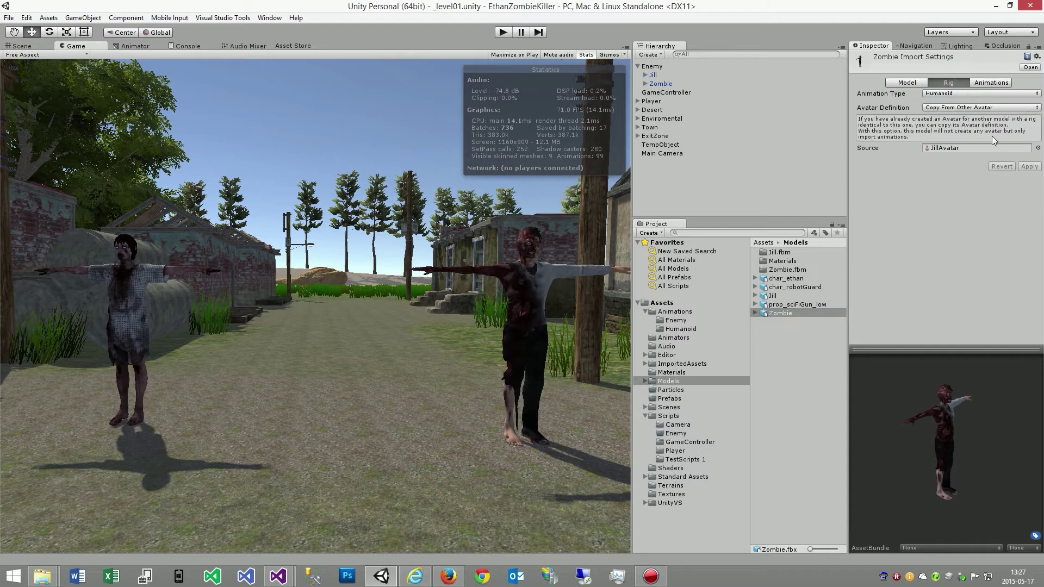
{"action": "left_click", "coordinate": [969, 107]}
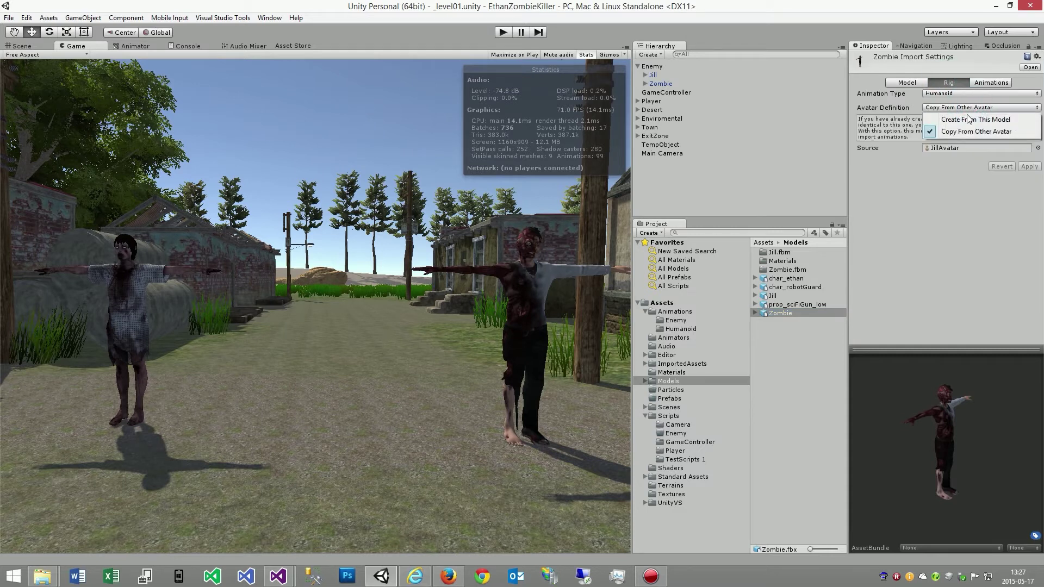
{"action": "left_click", "coordinate": [963, 116]}
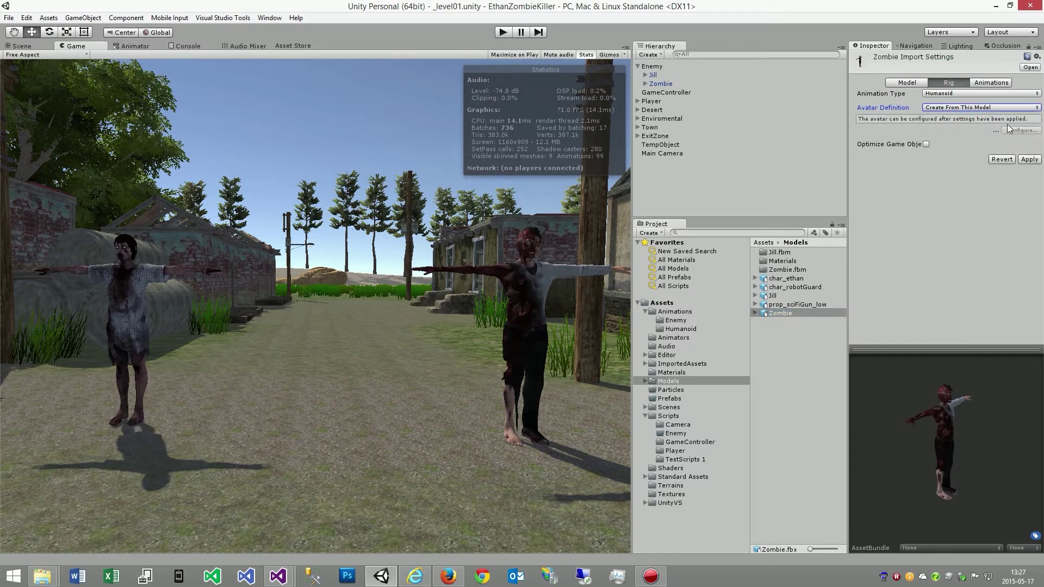
{"action": "left_click", "coordinate": [969, 108]}
{"action": "left_click", "coordinate": [984, 131]}
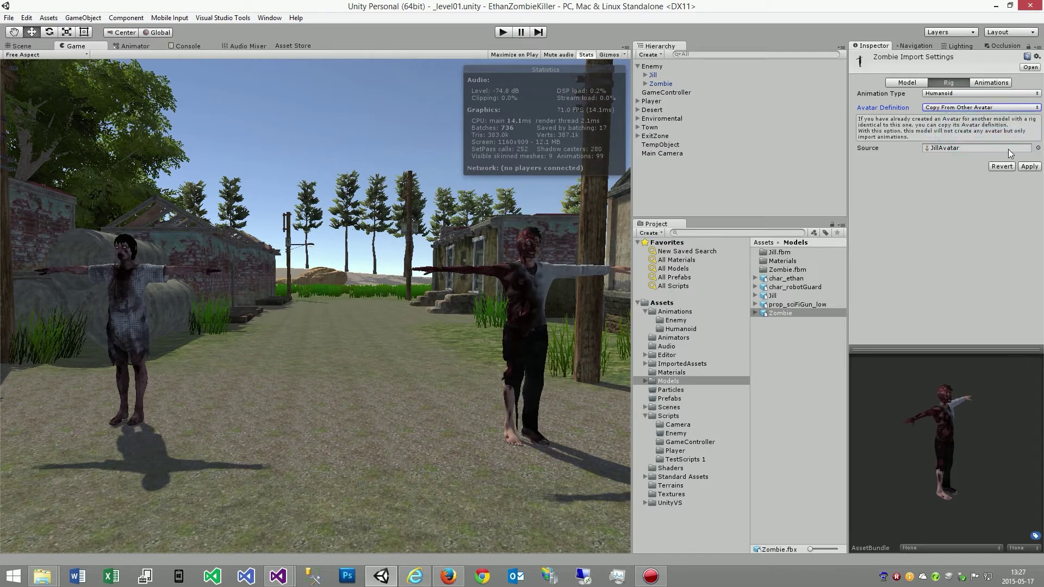
{"action": "left_click", "coordinate": [1025, 167]}
{"action": "mouse_move", "coordinate": [921, 415]}
{"action": "left_mouse_down"}
{"action": "mouse_move", "coordinate": [915, 449]}
{"action": "mouse_move", "coordinate": [995, 442]}
{"action": "left_mouse_up"}
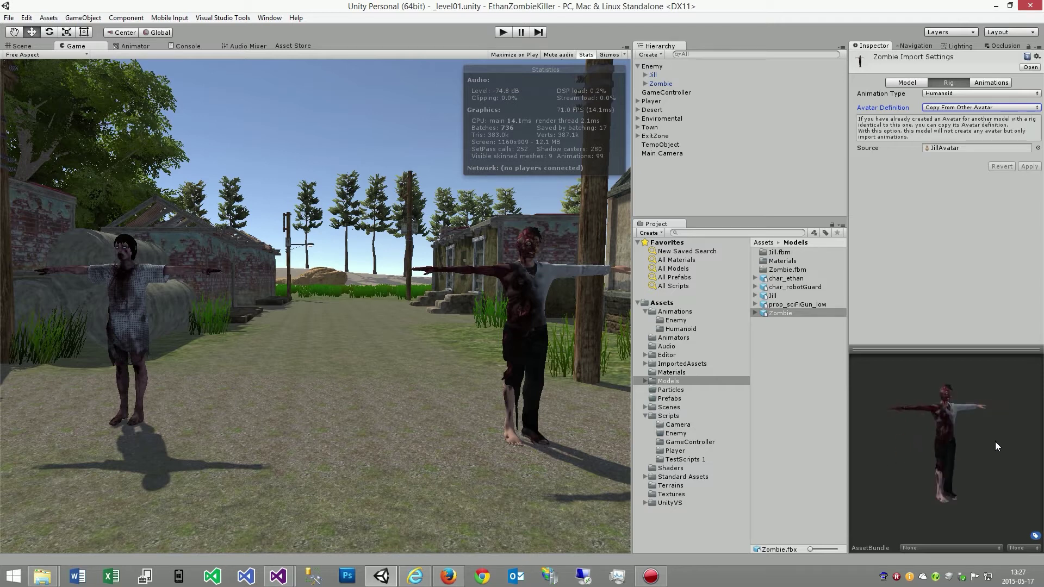
{"action": "left_click", "coordinate": [989, 84]}
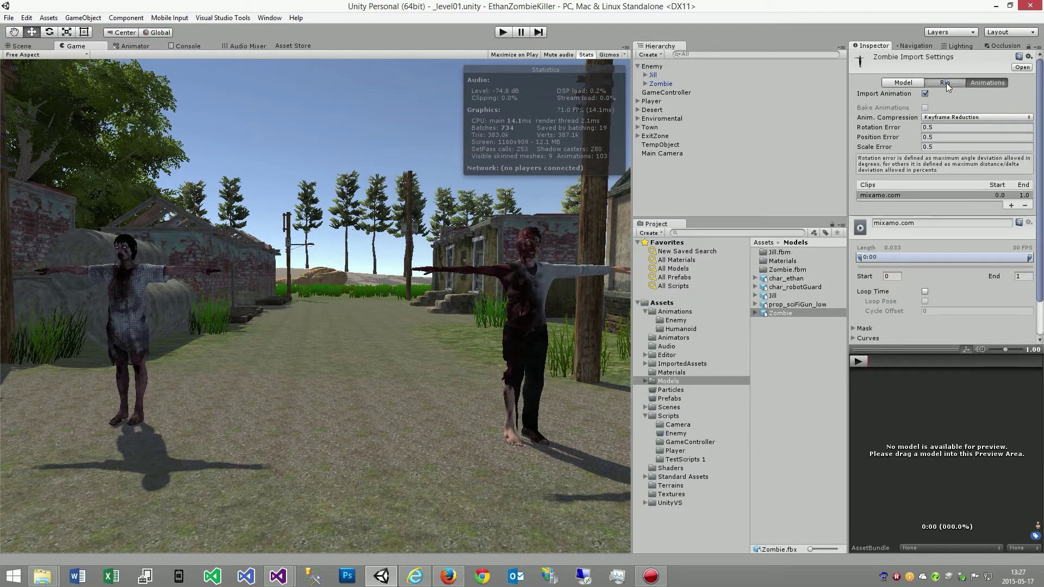
Try setting the Zombie clip's Mask Definition to Copy From Other Mask and browse the available masks.
{"action": "left_click", "coordinate": [945, 82]}
{"action": "left_click", "coordinate": [989, 82]}
{"action": "scroll", "coordinate": [902, 226], "scroll_direction": "down", "scroll_amount": 3}
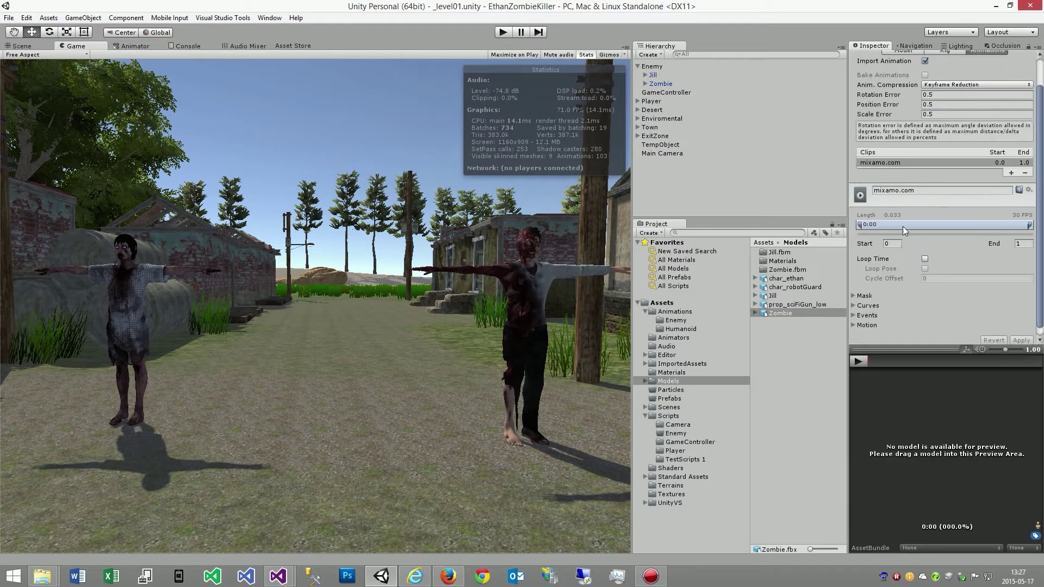
{"action": "scroll", "coordinate": [902, 226], "scroll_direction": "down", "scroll_amount": 1}
{"action": "left_click", "coordinate": [854, 287]}
{"action": "scroll", "coordinate": [998, 295], "scroll_direction": "down", "scroll_amount": 2}
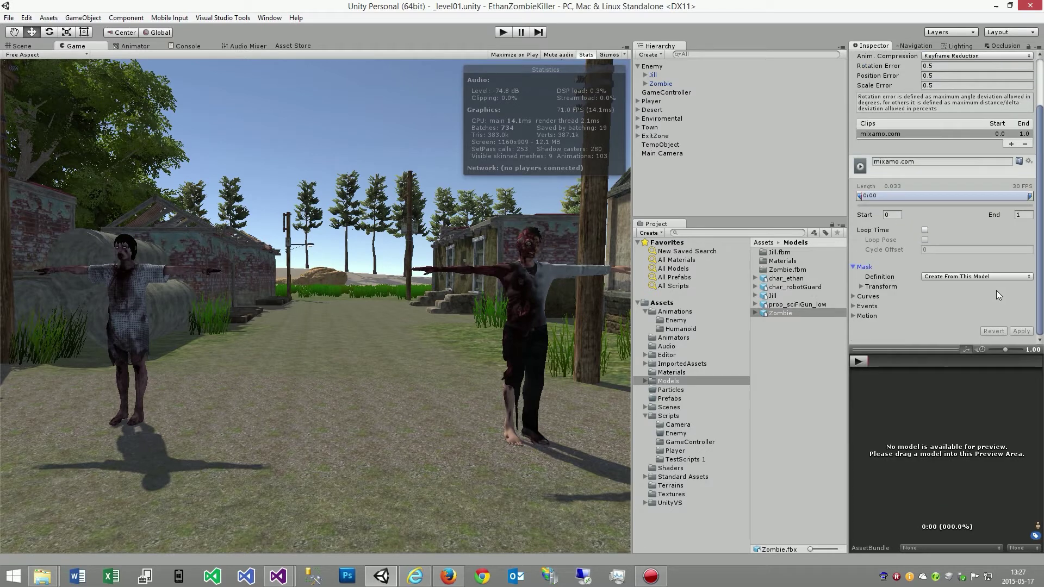
{"action": "left_click", "coordinate": [965, 277]}
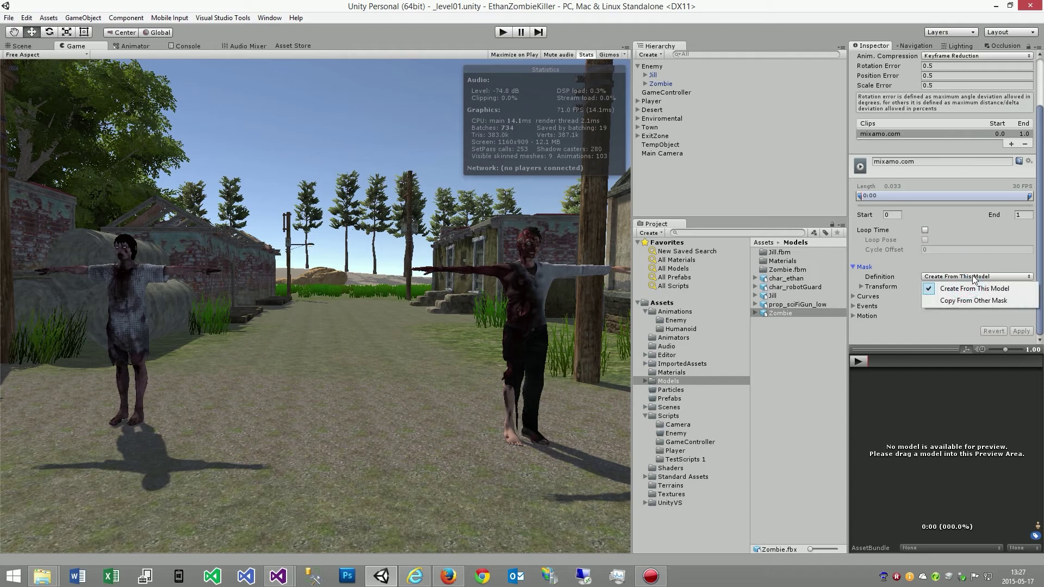
{"action": "left_click", "coordinate": [966, 297]}
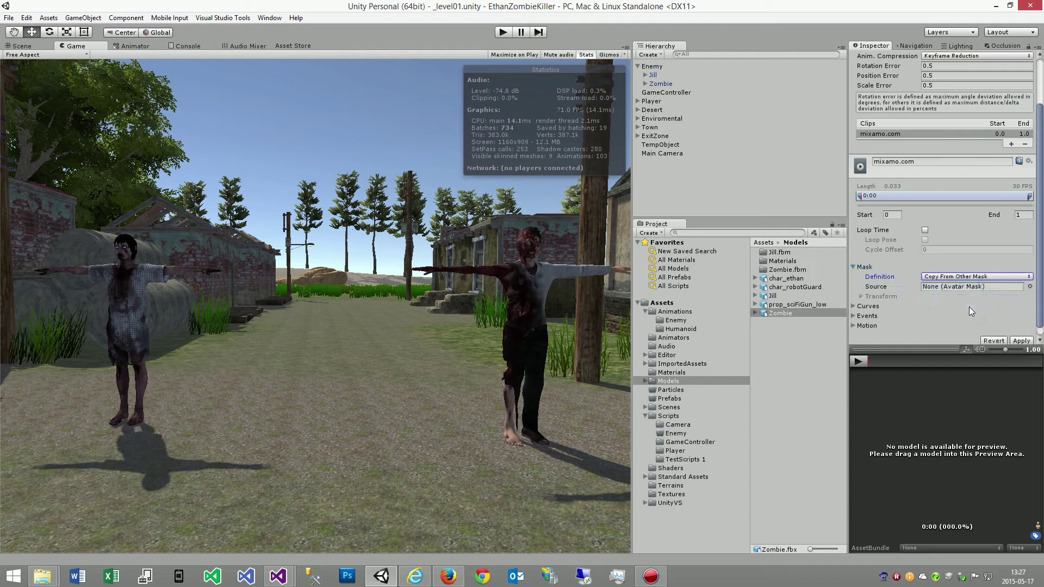
{"action": "left_click", "coordinate": [1029, 286]}
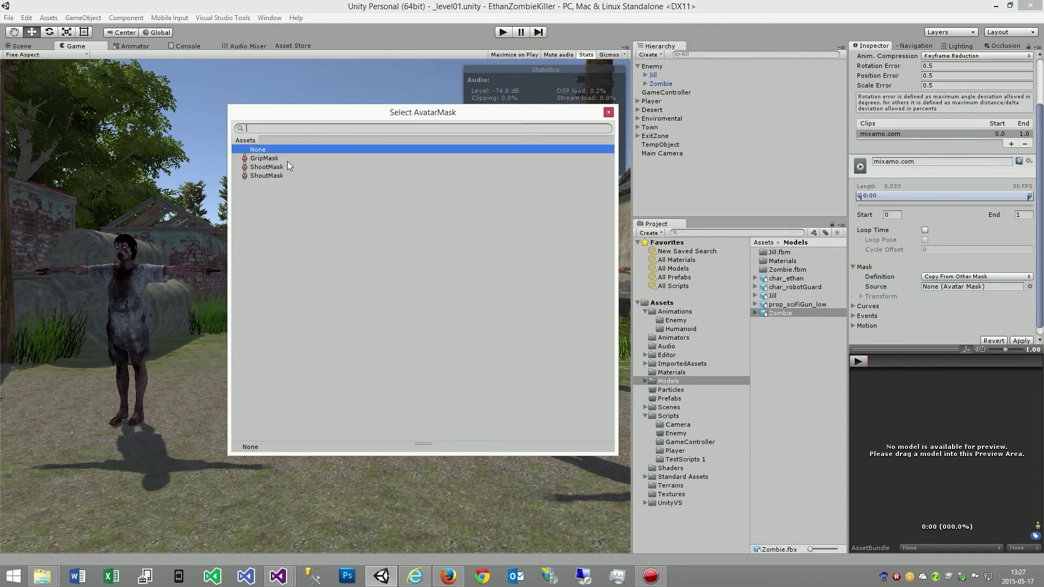
{"action": "left_click", "coordinate": [869, 258]}
Revert the mask to Create From This Model and apply the pending Zombie import changes.
{"action": "left_click", "coordinate": [964, 276]}
{"action": "left_click", "coordinate": [951, 284]}
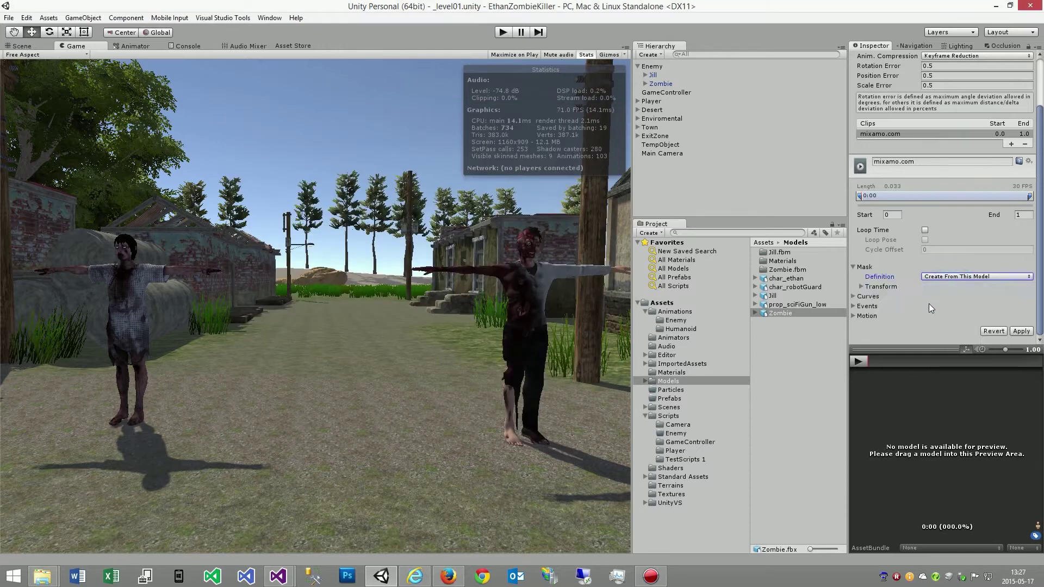
{"action": "left_click", "coordinate": [853, 267]}
{"action": "left_click", "coordinate": [853, 317]}
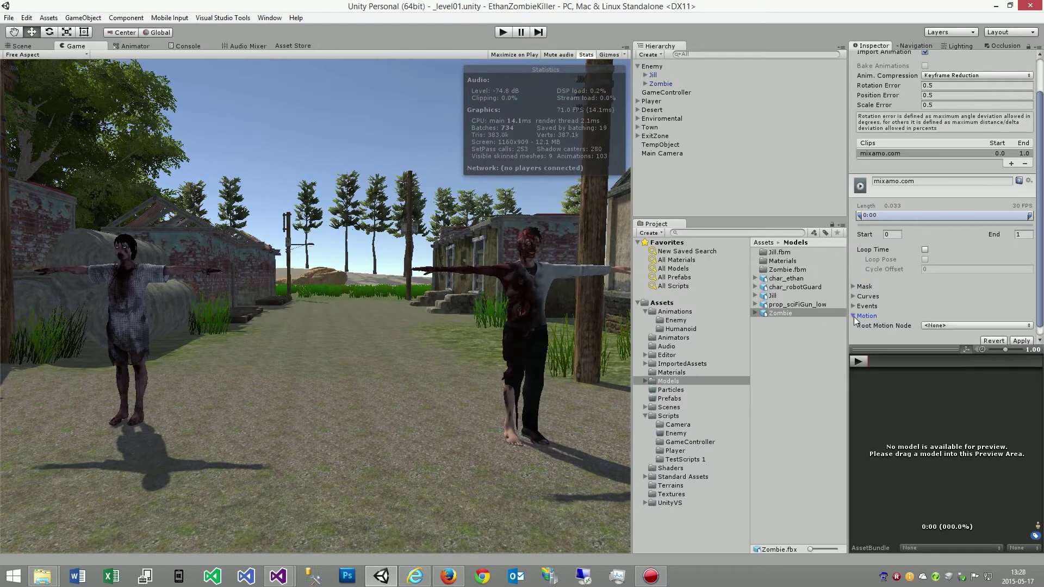
{"action": "left_click", "coordinate": [854, 317]}
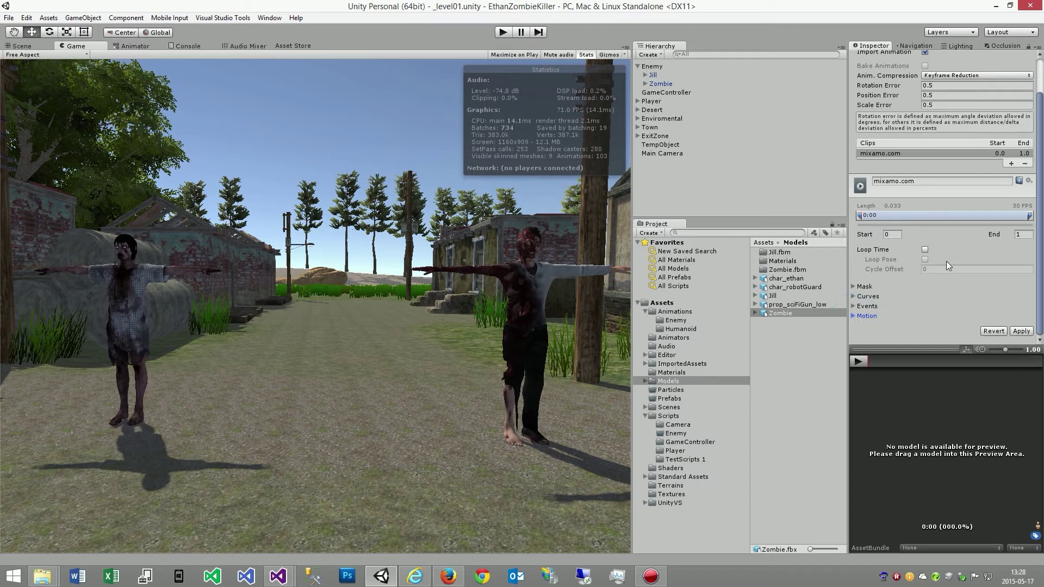
{"action": "scroll", "coordinate": [941, 279], "scroll_direction": "up", "scroll_amount": 2}
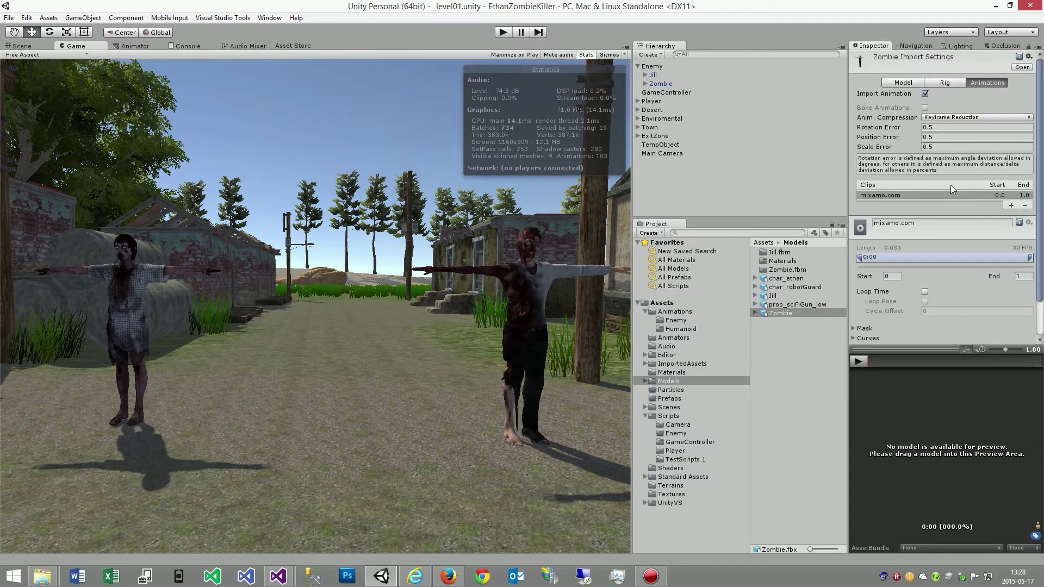
{"action": "left_click", "coordinate": [938, 81]}
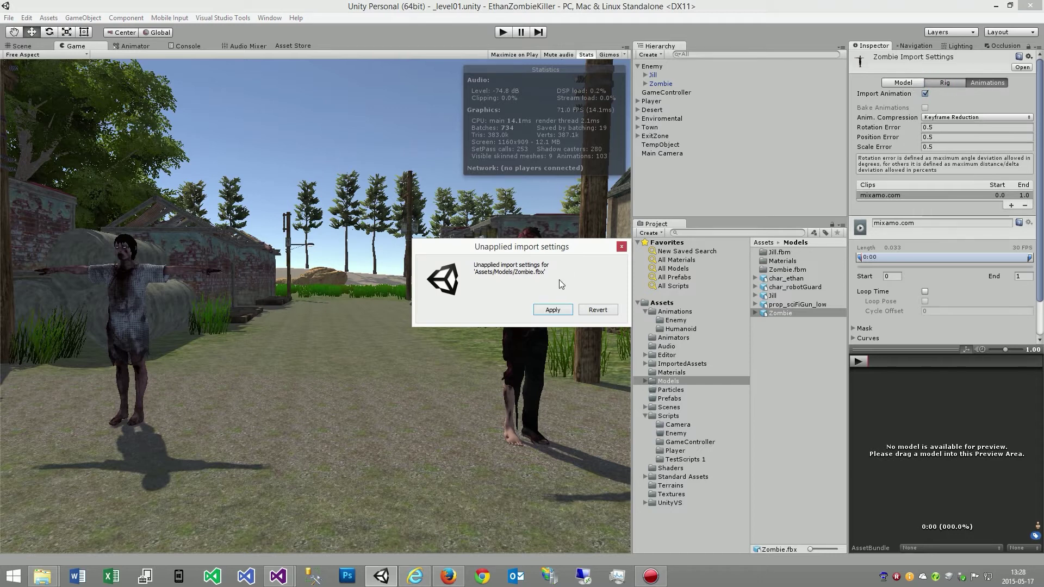
{"action": "left_click", "coordinate": [552, 308]}
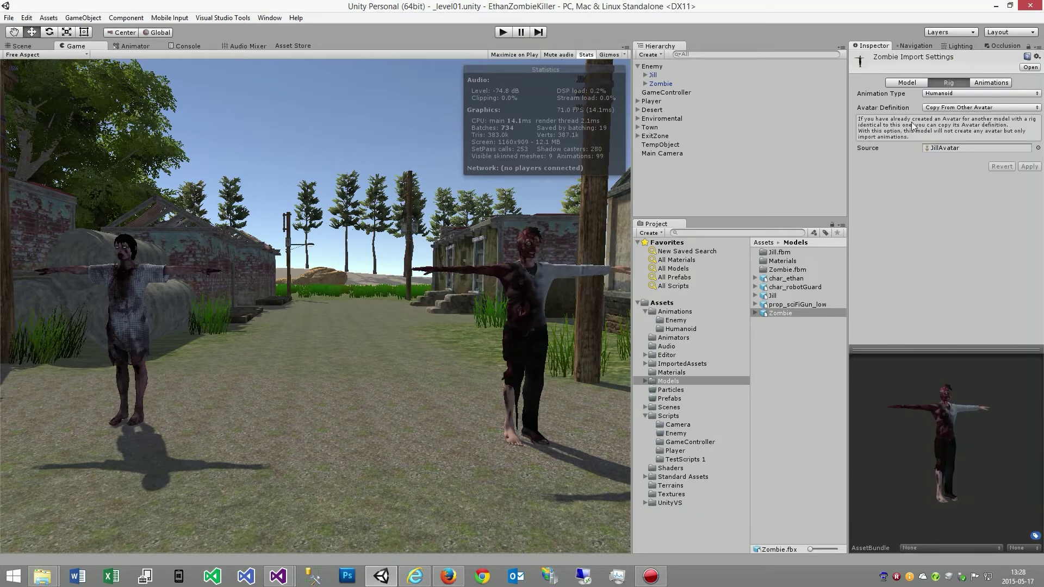
Preview the Zombie's mixamo.com clip with the Zombie model in the clip preview.
{"action": "left_click", "coordinate": [771, 297]}
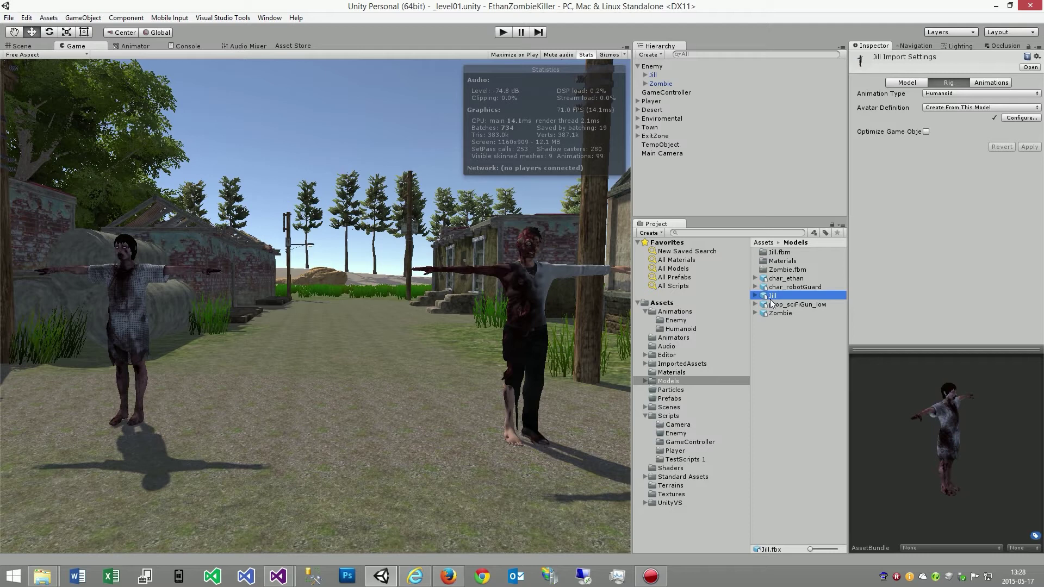
{"action": "left_click", "coordinate": [755, 295]}
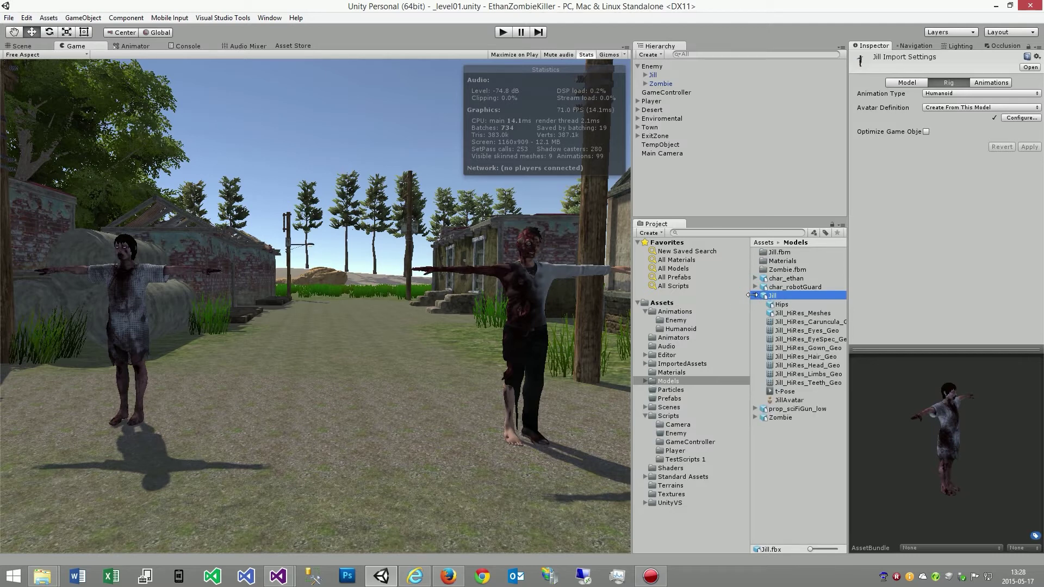
{"action": "left_click", "coordinate": [754, 417]}
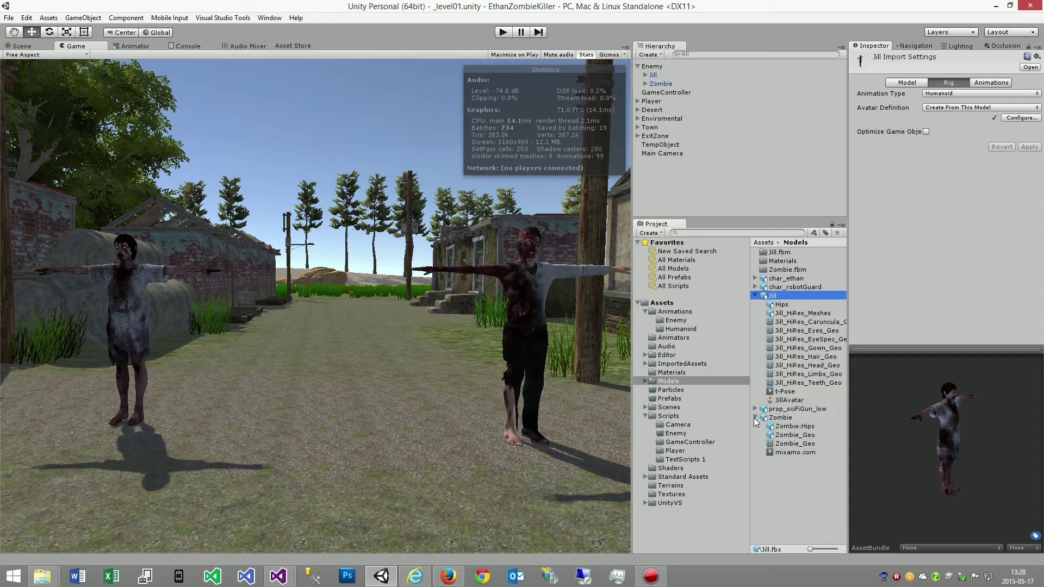
{"action": "left_click", "coordinate": [781, 454]}
{"action": "left_click", "coordinate": [860, 361]}
{"action": "left_click", "coordinate": [860, 361]}
{"action": "mouse_move", "coordinate": [661, 83]}
{"action": "left_mouse_down"}
{"action": "mouse_move", "coordinate": [893, 405]}
{"action": "mouse_move", "coordinate": [972, 450]}
{"action": "left_mouse_up"}
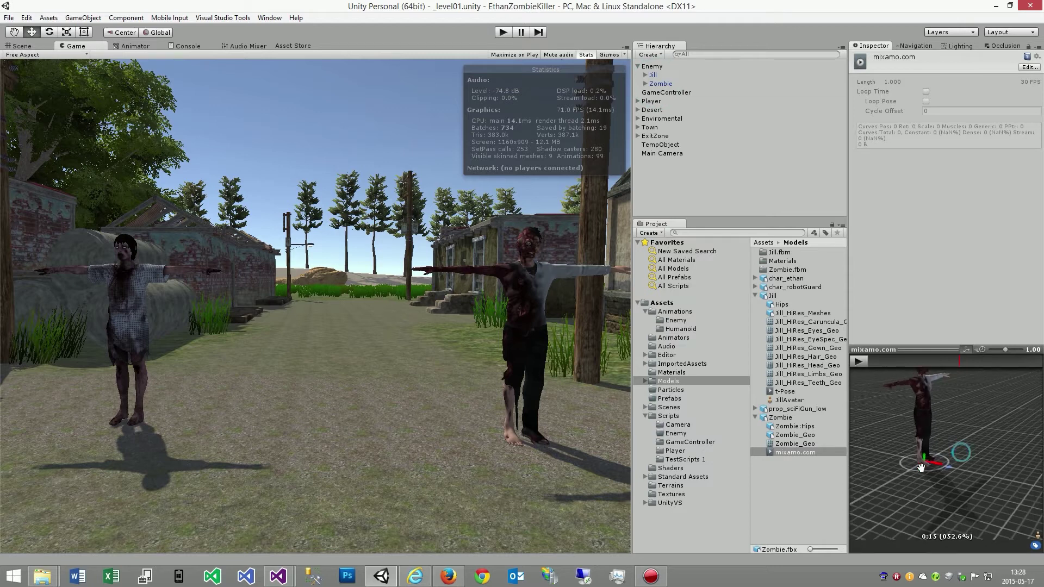
Select the Zombie enemy to inspect its Animator with EnemyAnimatorController and JillAvatar.
{"action": "scroll", "coordinate": [972, 450], "scroll_direction": "up", "scroll_amount": 3}
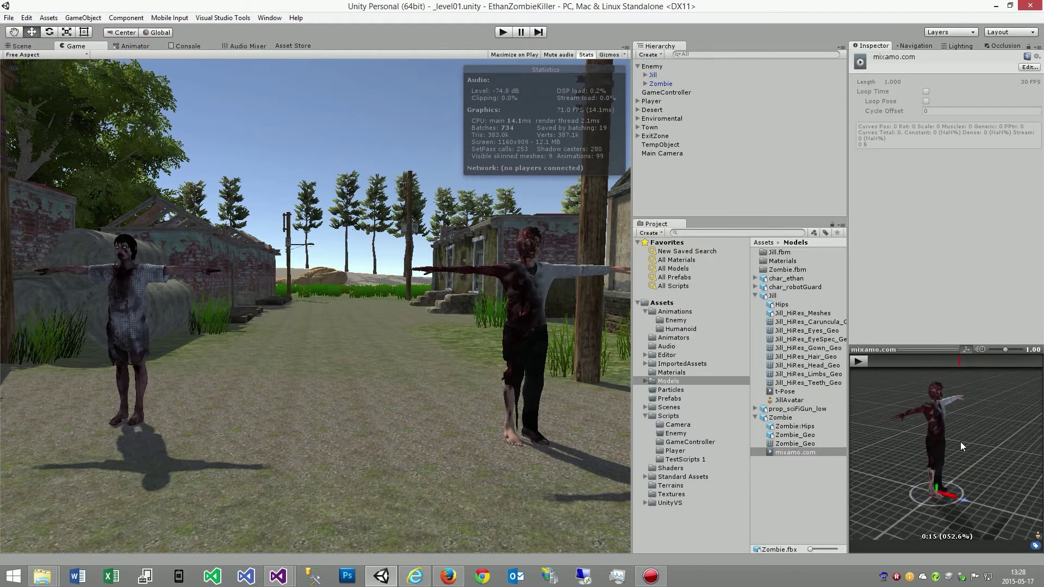
{"action": "left_click", "coordinate": [759, 416]}
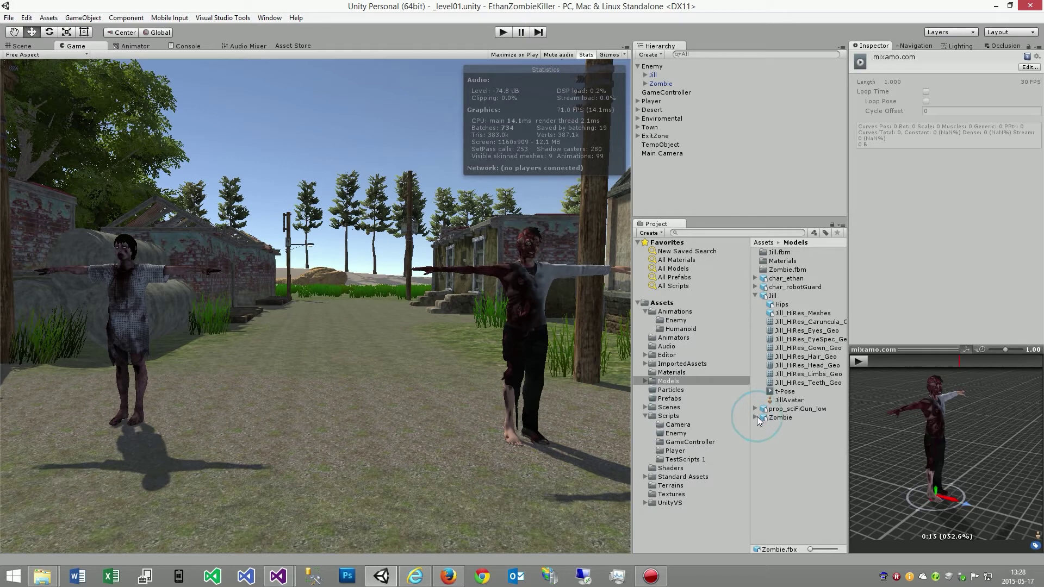
{"action": "left_click", "coordinate": [664, 84]}
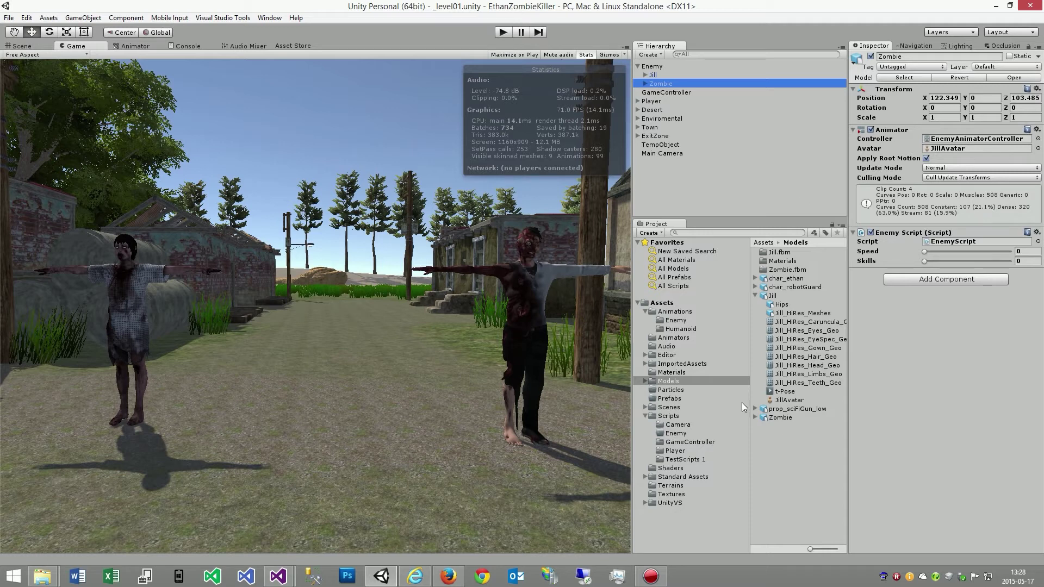
{"action": "left_click", "coordinate": [755, 295]}
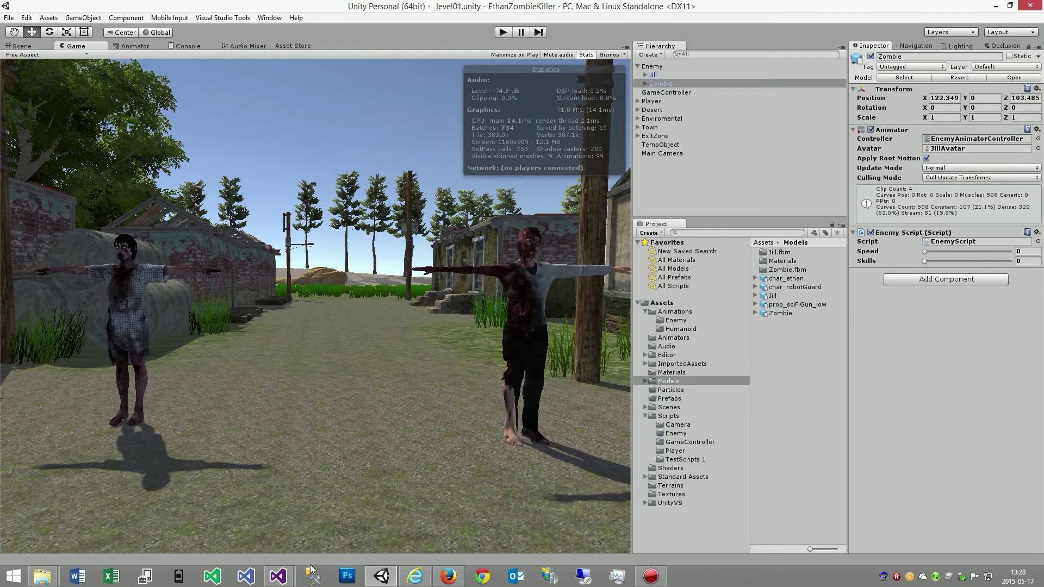
Drag Mortimer.fbx from the Mixamo folder into Assets > Models and view its import settings.
{"action": "mouse_move", "coordinate": [43, 576]}
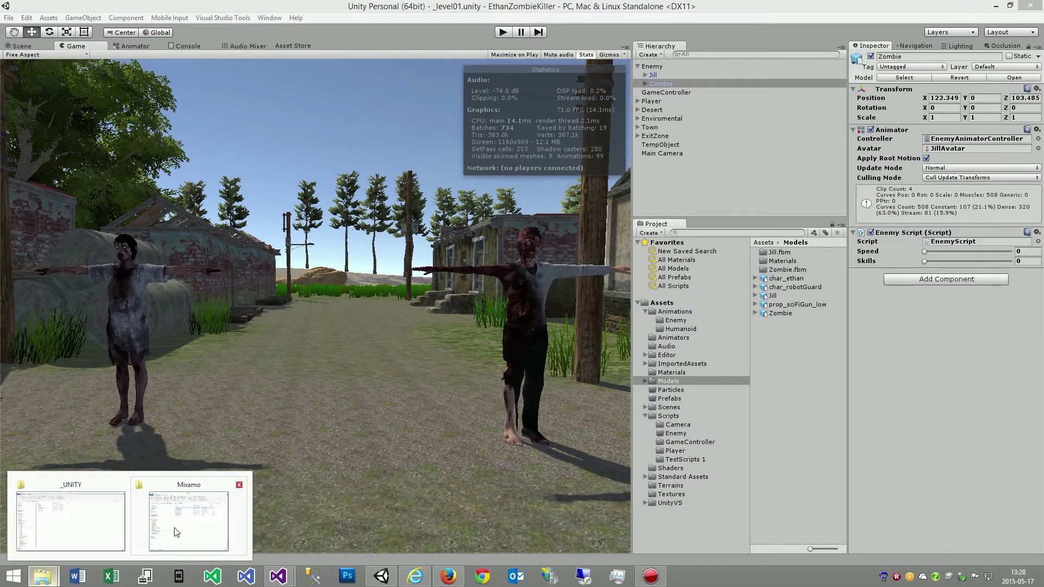
{"action": "left_click", "coordinate": [234, 489]}
{"action": "mouse_move", "coordinate": [240, 193]}
{"action": "left_mouse_down"}
{"action": "mouse_move", "coordinate": [847, 333]}
{"action": "mouse_move", "coordinate": [792, 338]}
{"action": "left_mouse_up"}
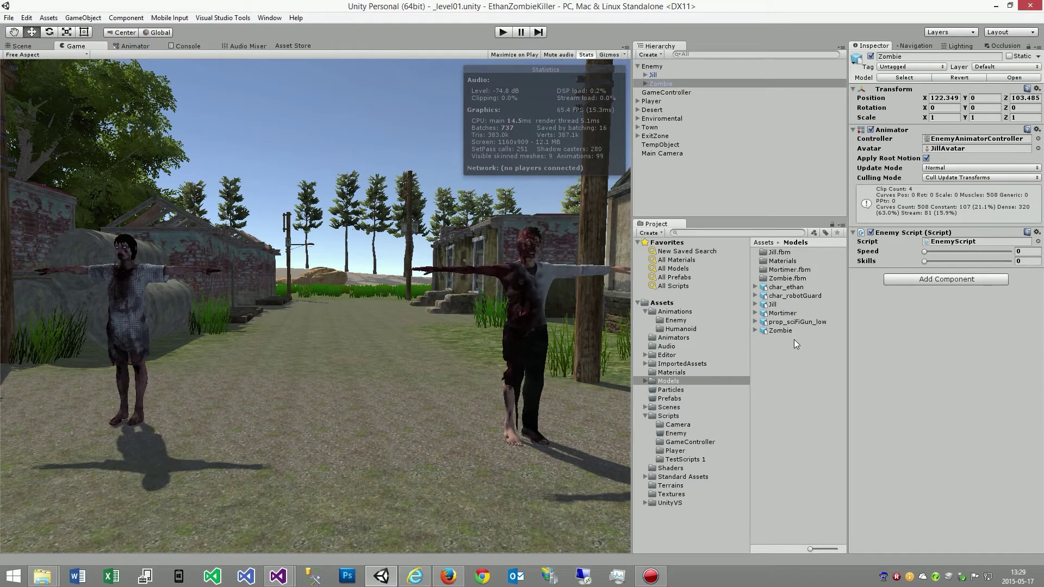
{"action": "left_click", "coordinate": [781, 313]}
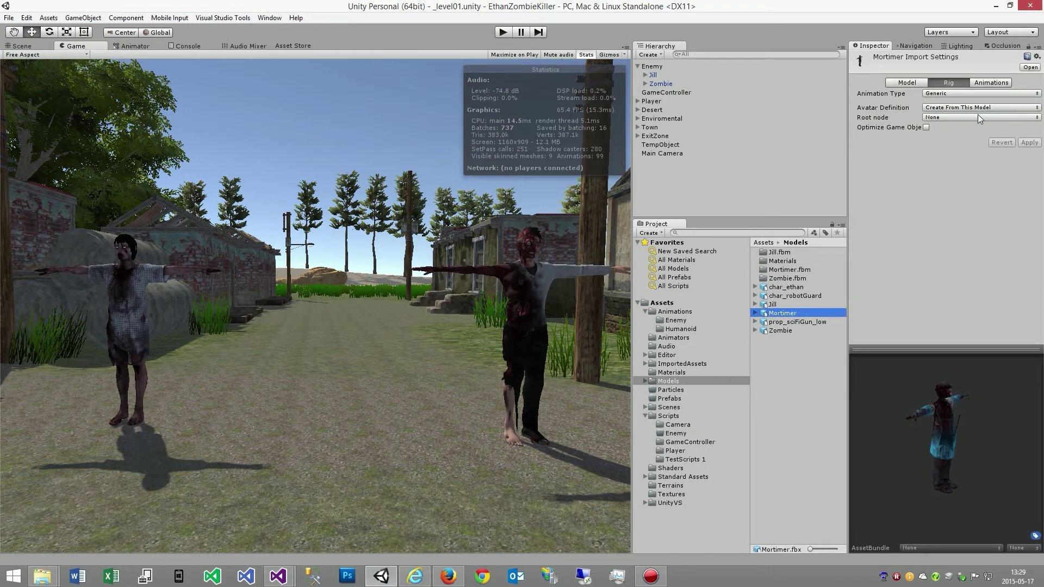
Set Mortimer's rig Animation Type to Humanoid and apply it to configure the avatar.
{"action": "left_click", "coordinate": [961, 95]}
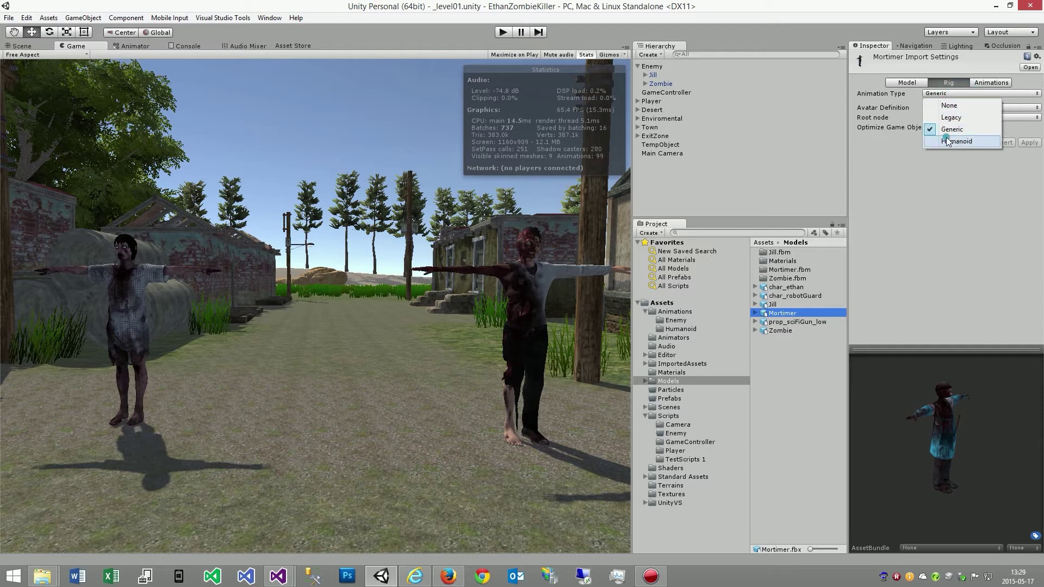
{"action": "left_click", "coordinate": [946, 141]}
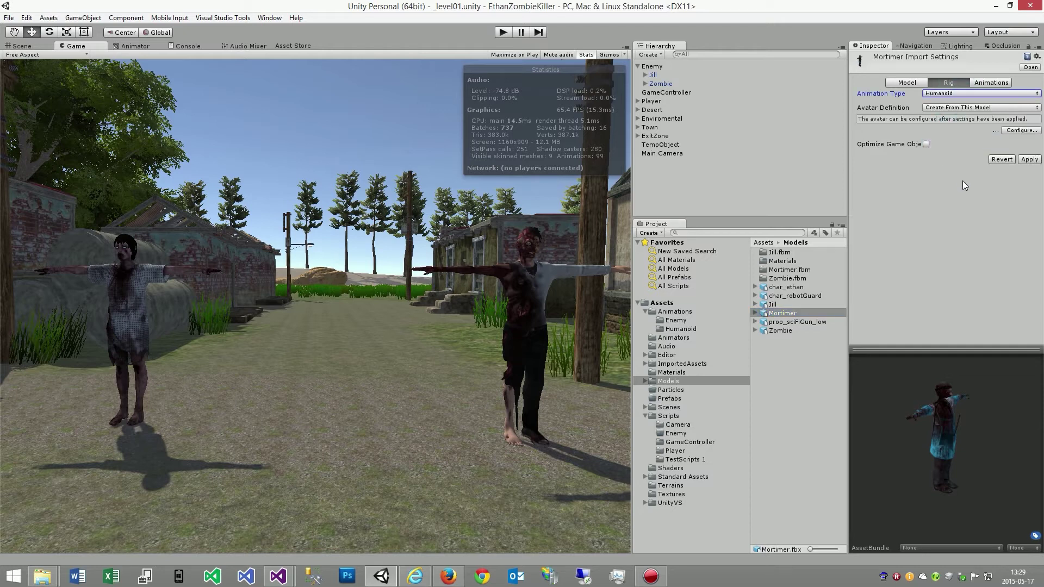
{"action": "left_click", "coordinate": [1019, 131]}
{"action": "left_click", "coordinate": [555, 309]}
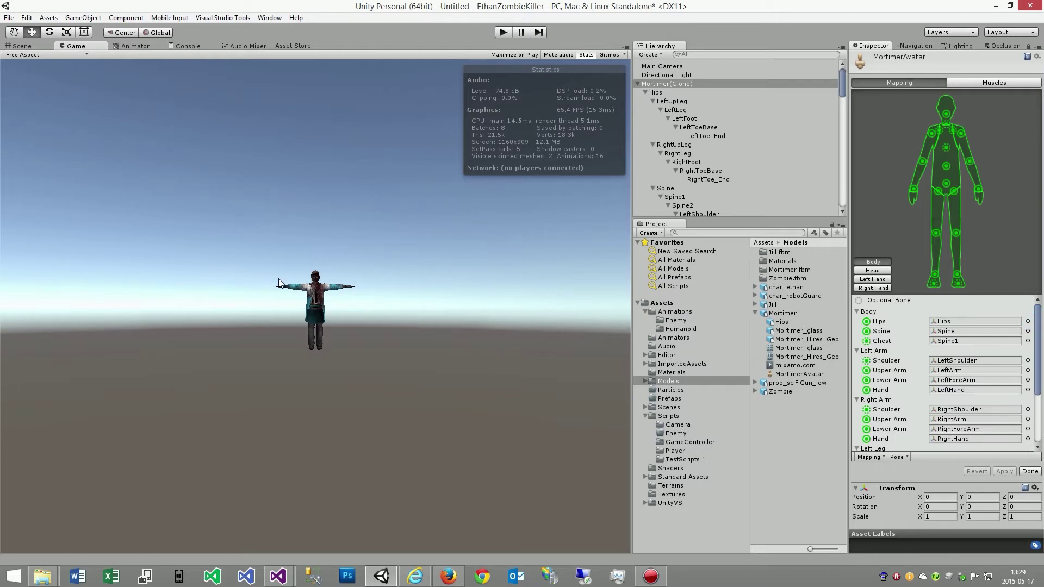
Review MortimerAvatar's bone mapping on the skeleton, then finish with Done.
{"action": "left_click", "coordinate": [379, 332]}
{"action": "left_click", "coordinate": [379, 333]}
{"action": "left_click", "coordinate": [21, 45]}
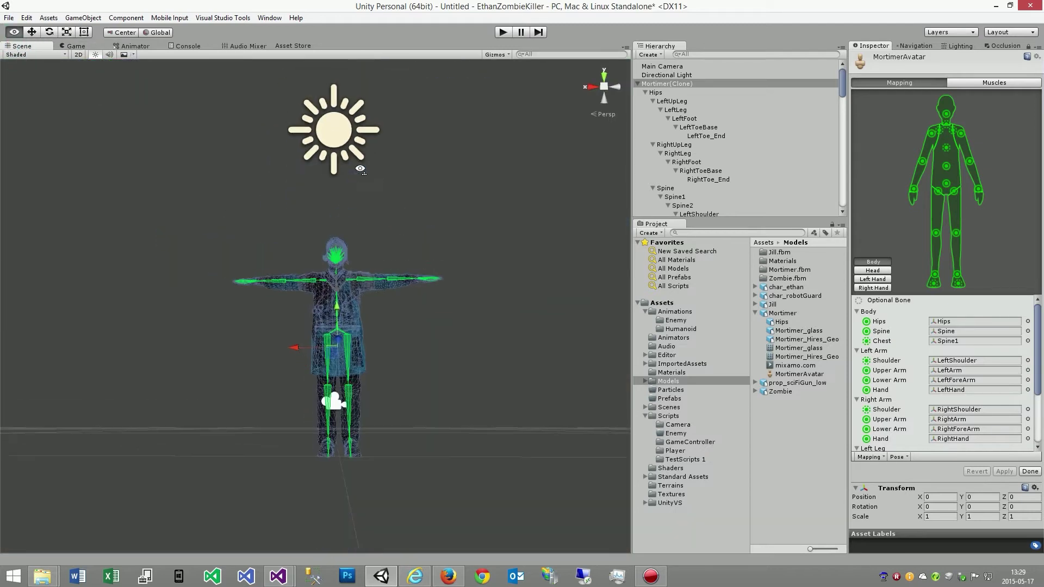
{"action": "left_click_drag", "start_coordinate": [67, 83], "coordinate": [363, 170], "text": "alt"}
{"action": "scroll", "coordinate": [363, 170], "scroll_direction": "down", "scroll_amount": 3}
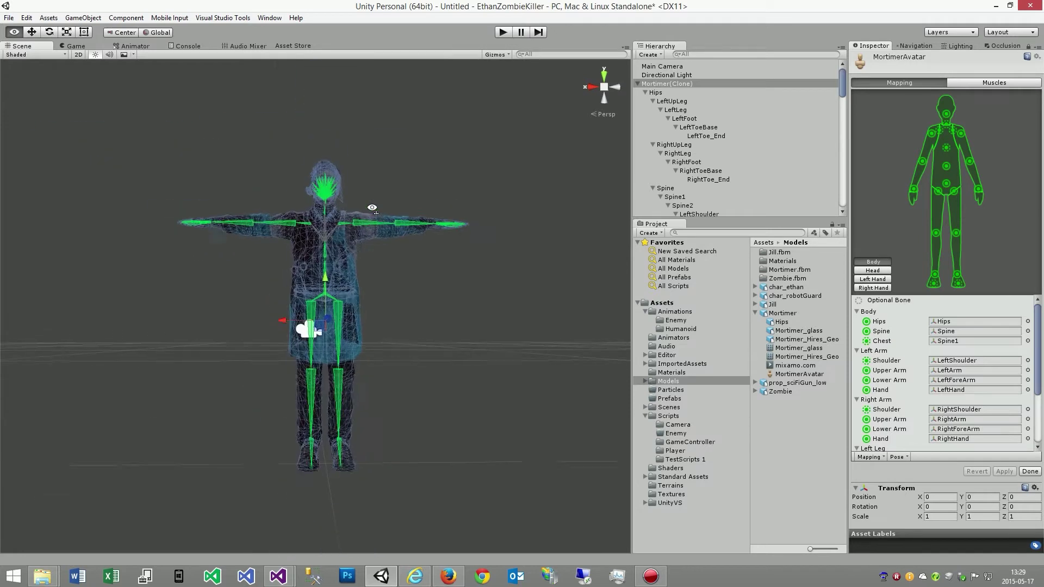
{"action": "left_click_drag", "start_coordinate": [1039, 354], "coordinate": [1039, 428]}
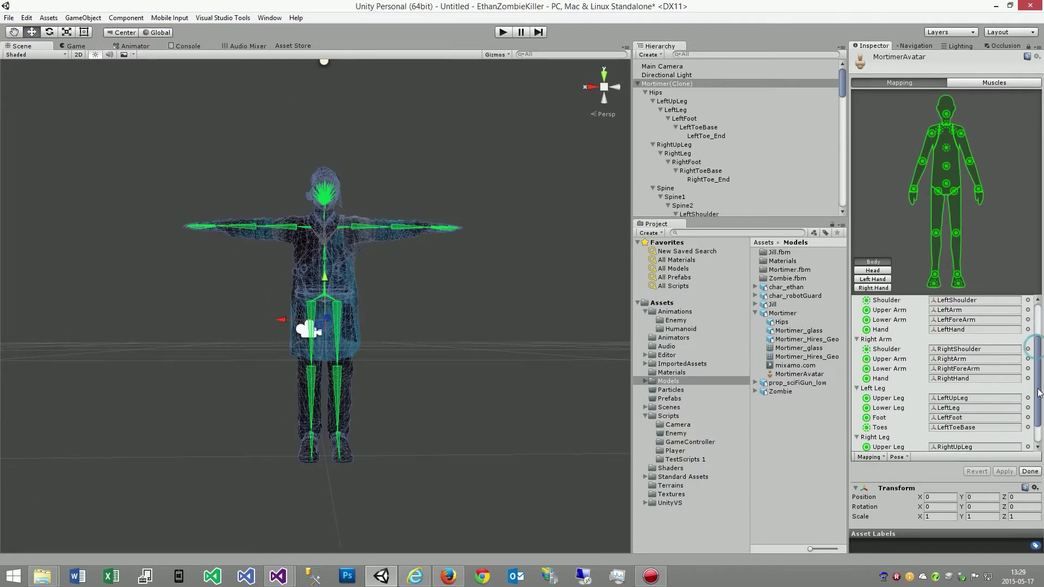
{"action": "left_click", "coordinate": [1032, 472]}
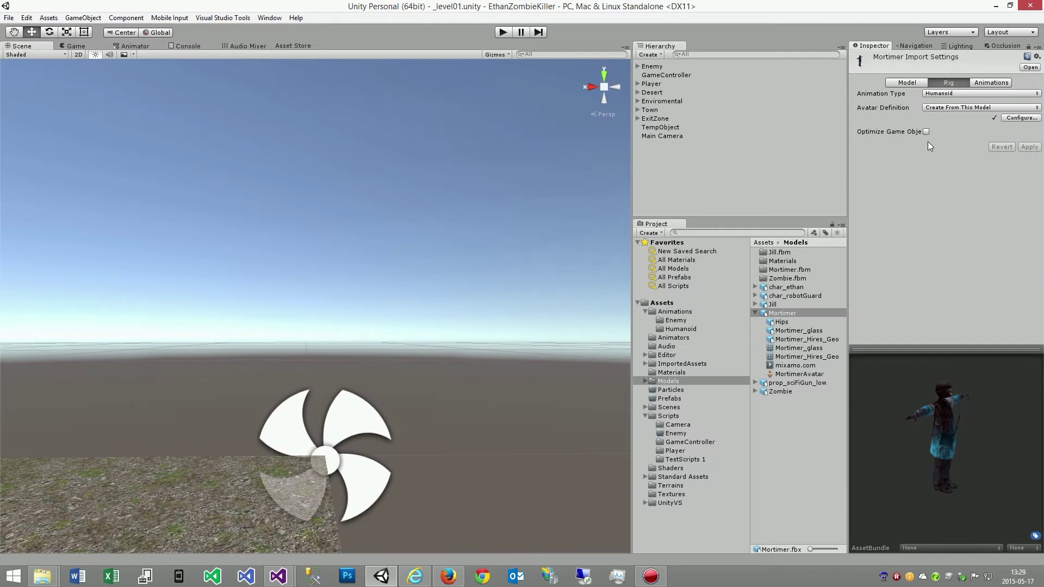
Check Mortimer's animation preview, then drop the Mortimer model under Enemy in the Hierarchy.
{"action": "left_click", "coordinate": [987, 83]}
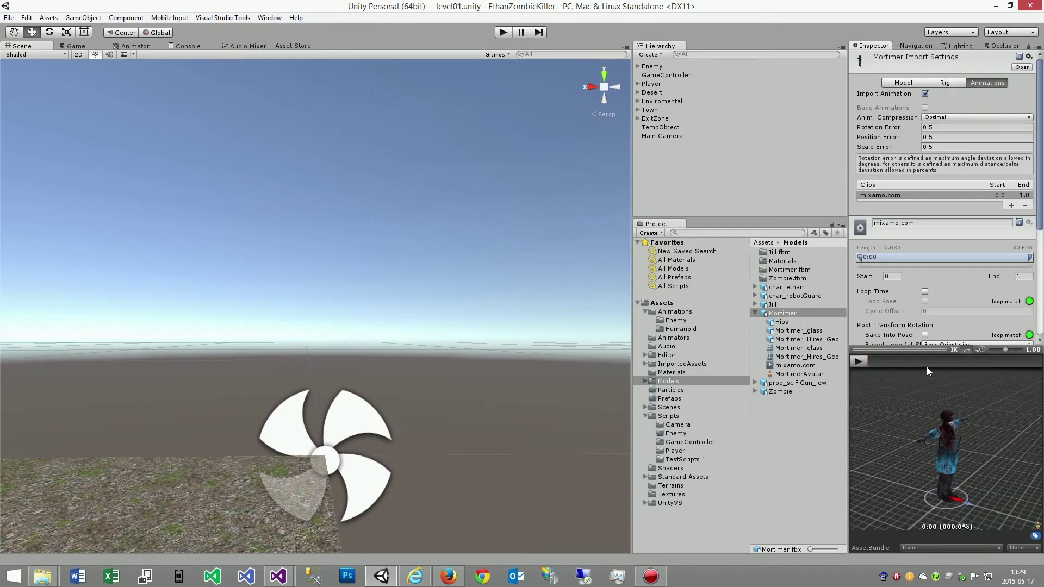
{"action": "left_click_drag", "start_coordinate": [948, 443], "coordinate": [918, 443]}
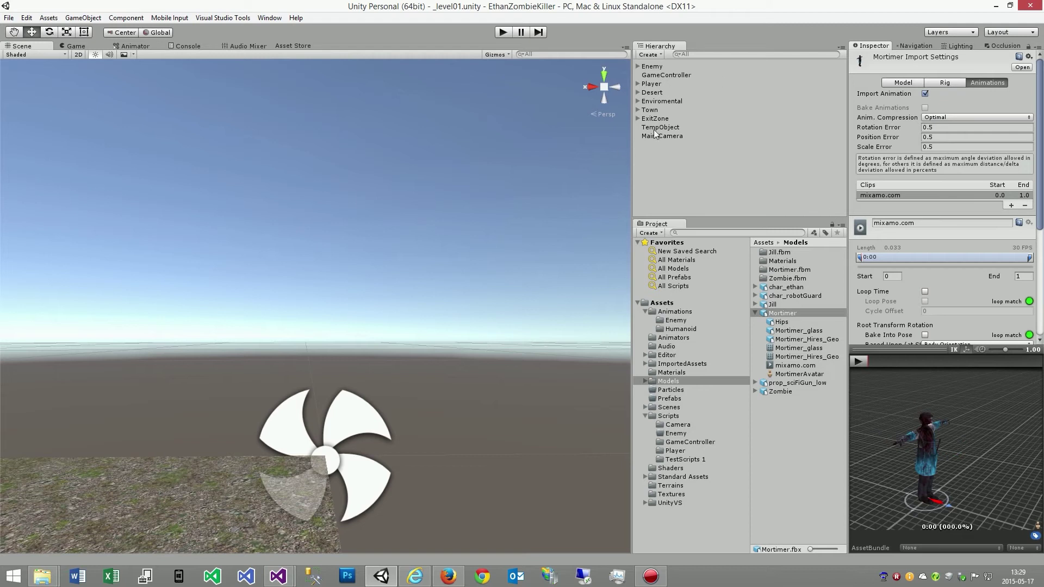
{"action": "left_click", "coordinate": [638, 66]}
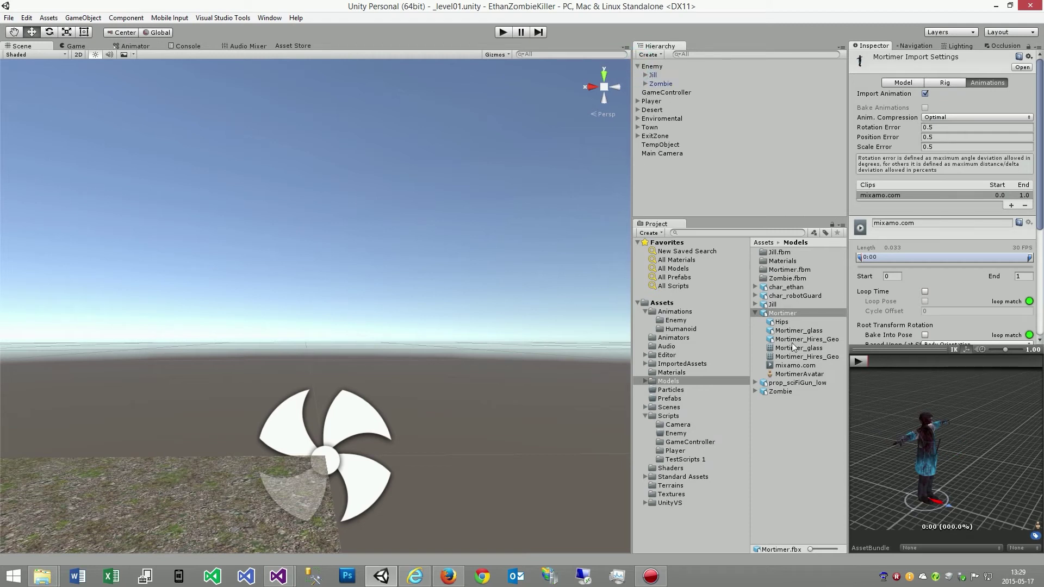
{"action": "left_click", "coordinate": [755, 313]}
{"action": "left_click_drag", "start_coordinate": [779, 314], "coordinate": [653, 71]}
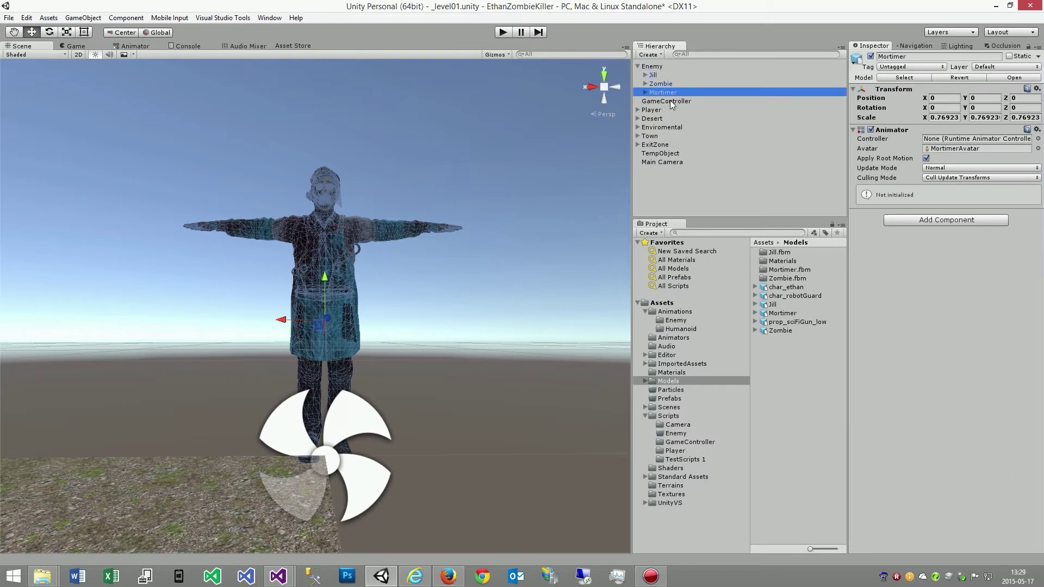
Bring Mortimer to the current view position with Move To View.
{"action": "left_click", "coordinate": [653, 75]}
{"action": "mouse_move", "coordinate": [381, 342]}
{"action": "right_mouse_down"}
{"action": "mouse_move", "coordinate": [428, 333]}
{"action": "mouse_move", "coordinate": [433, 366]}
{"action": "right_mouse_up"}
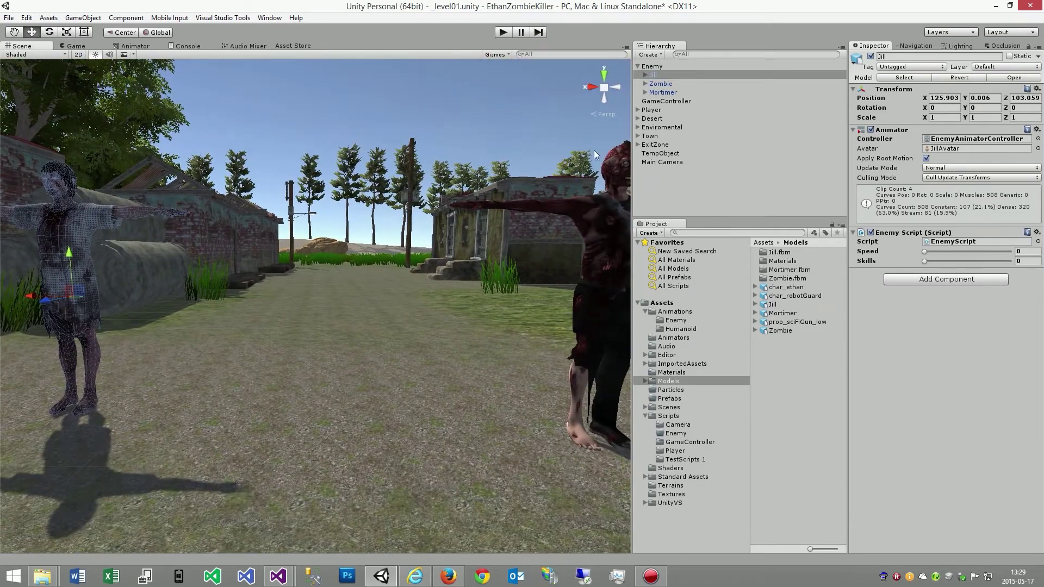
{"action": "left_click", "coordinate": [660, 93]}
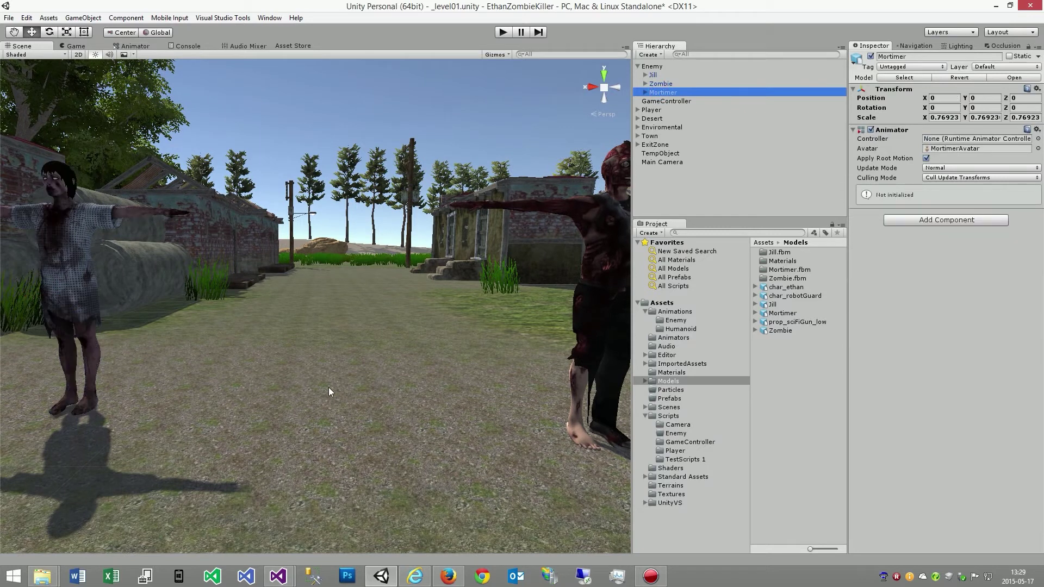
{"action": "key", "text": "ctrl+shift+f"}
{"action": "mouse_move", "coordinate": [325, 342]}
{"action": "right_mouse_down"}
{"action": "mouse_move", "coordinate": [347, 283]}
{"action": "mouse_move", "coordinate": [343, 252]}
{"action": "right_mouse_up"}
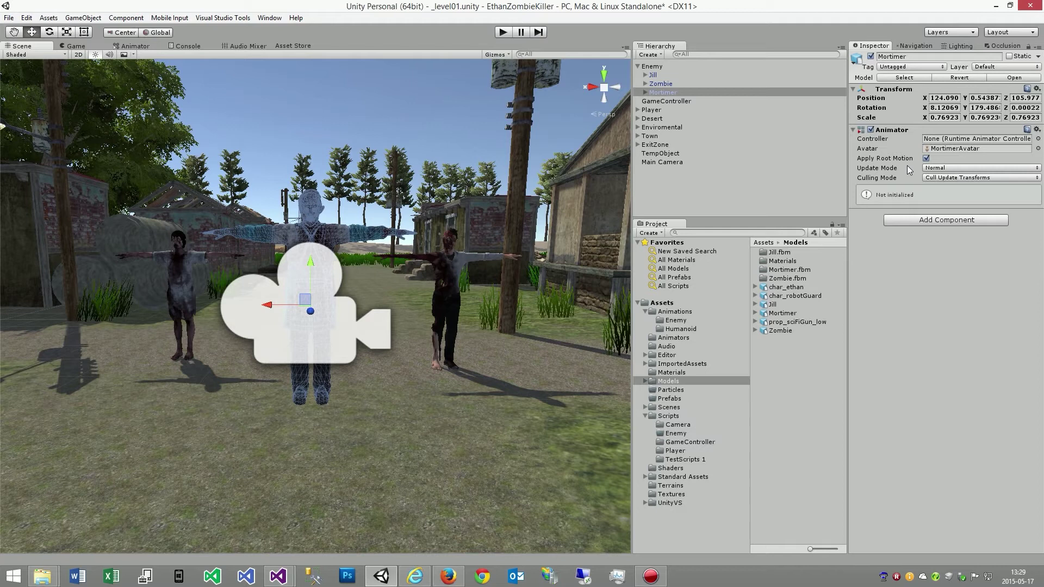
Set Mortimer's rotation to 0, 0, 0 and scale to 1, 1, 1.
{"action": "left_click", "coordinate": [944, 107]}
{"action": "type", "text": "0"}
{"action": "key", "text": "Tab"}
{"action": "type", "text": "0"}
{"action": "key", "text": "Tab"}
{"action": "type", "text": "0"}
{"action": "left_click", "coordinate": [940, 119]}
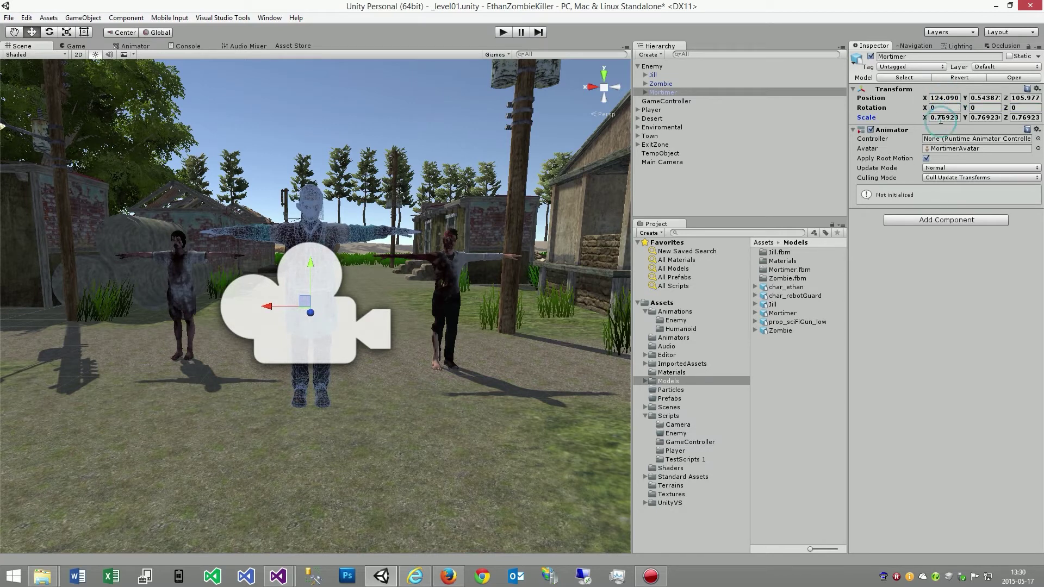
{"action": "type", "text": "1"}
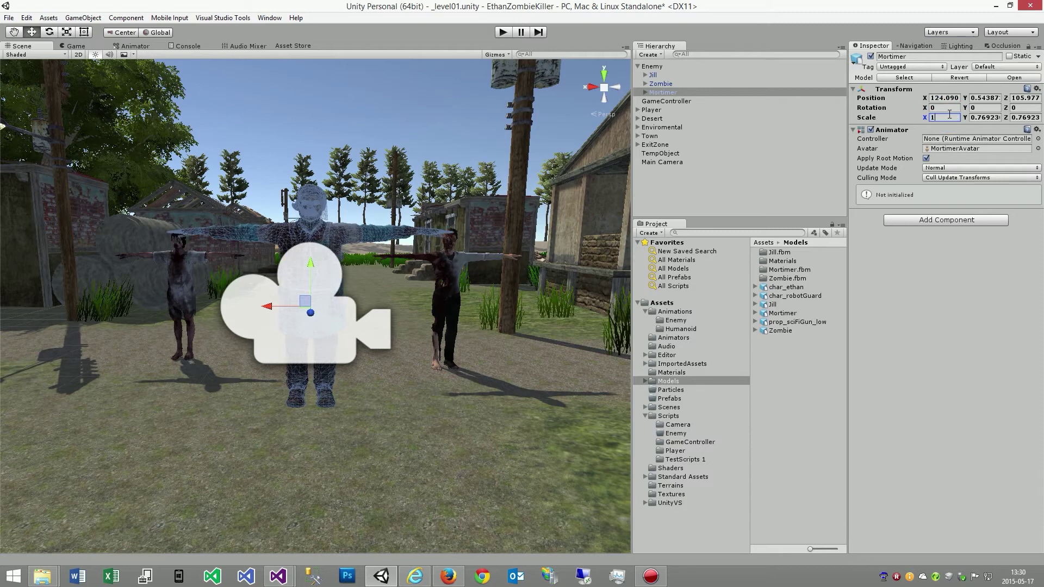
{"action": "key", "text": "Tab"}
{"action": "type", "text": "1"}
{"action": "key", "text": "Tab"}
{"action": "type", "text": "1"}
{"action": "key", "text": "Return"}
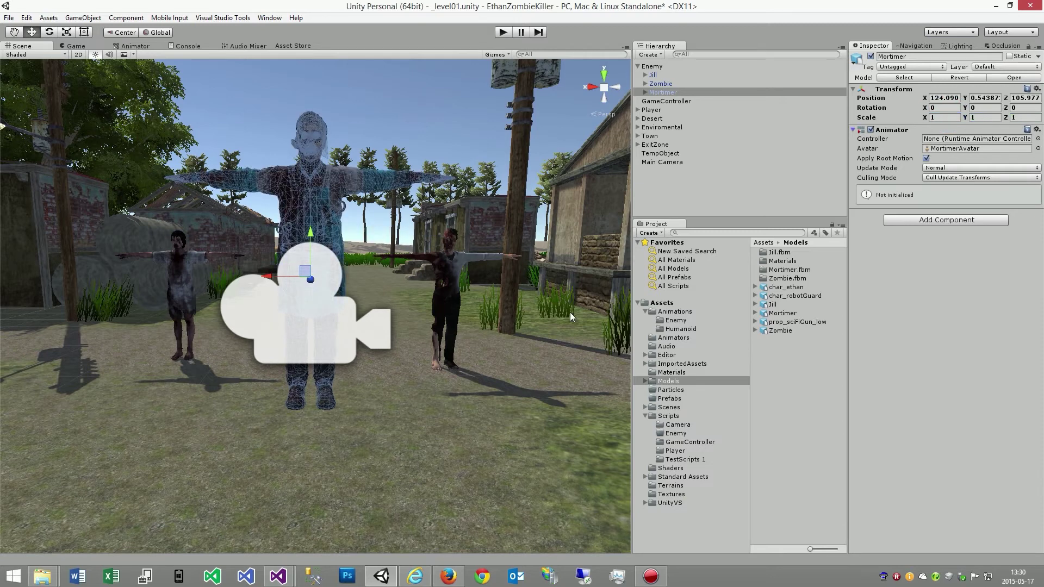
Move Mortimer between the two zombies with feet on the ground, then save the scene.
{"action": "left_click_drag", "start_coordinate": [570, 313], "coordinate": [322, 422], "text": "alt"}
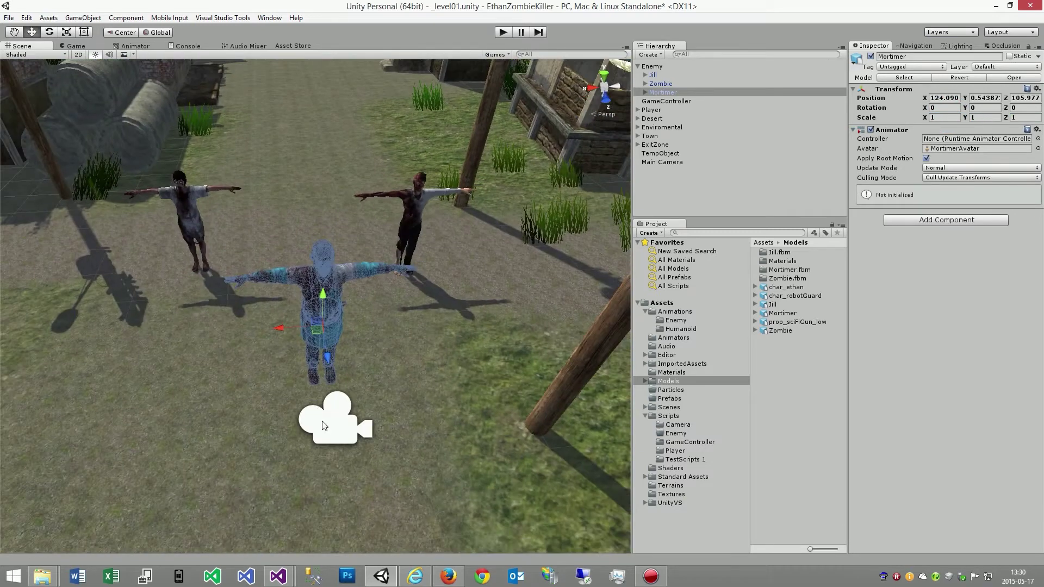
{"action": "left_click_drag", "start_coordinate": [320, 333], "coordinate": [299, 213]}
{"action": "left_click_drag", "start_coordinate": [300, 176], "coordinate": [306, 255]}
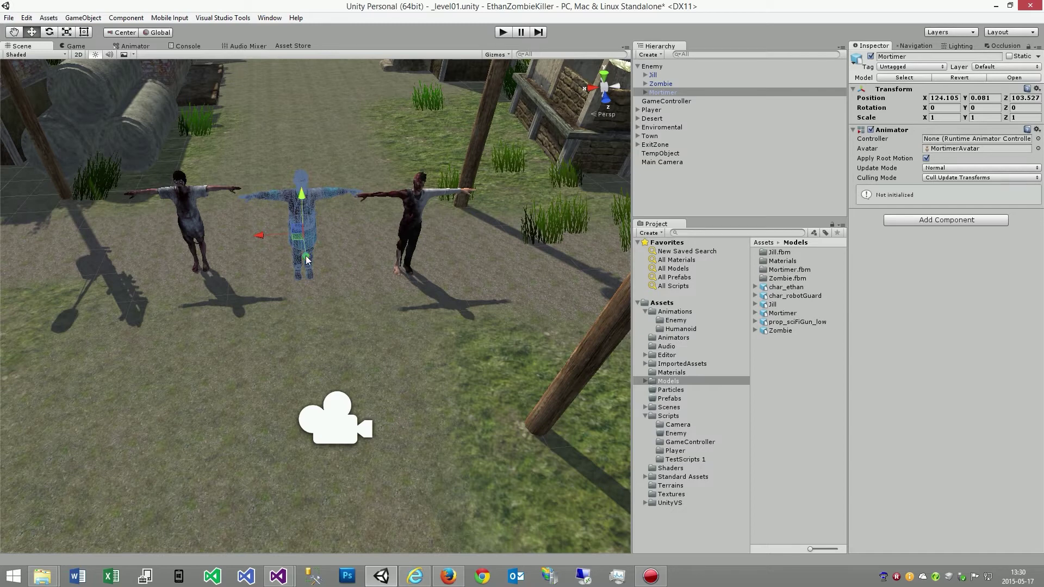
{"action": "key", "text": "f"}
{"action": "left_click_drag", "start_coordinate": [337, 283], "coordinate": [320, 162], "text": "alt"}
{"action": "mouse_move", "coordinate": [319, 229]}
{"action": "left_mouse_down"}
{"action": "mouse_move", "coordinate": [321, 247]}
{"action": "mouse_move", "coordinate": [320, 236]}
{"action": "mouse_move", "coordinate": [381, 334]}
{"action": "left_mouse_up"}
{"action": "scroll", "coordinate": [320, 236], "scroll_direction": "up", "scroll_amount": 3}
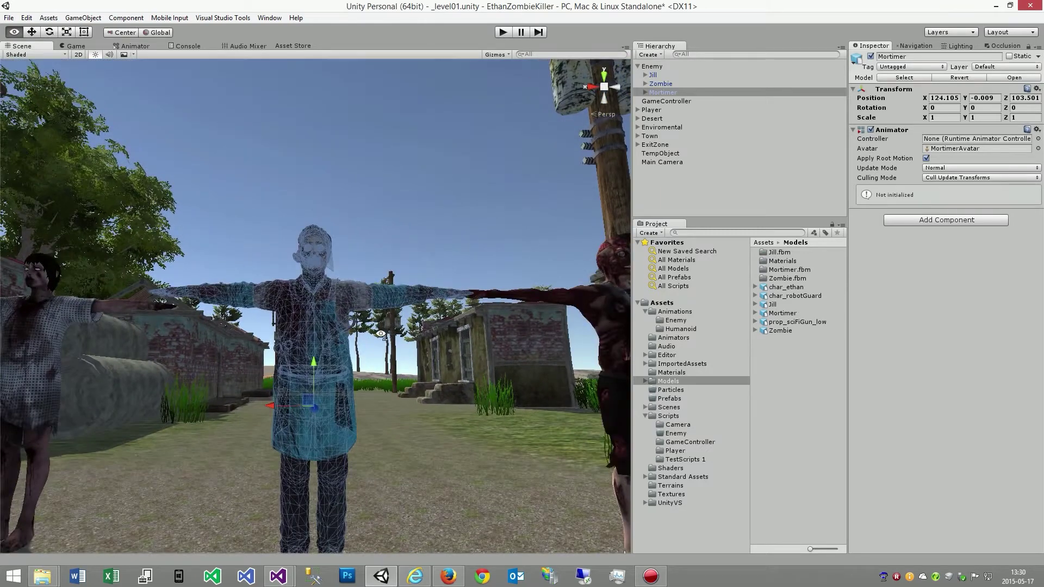
{"action": "scroll", "coordinate": [381, 334], "scroll_direction": "down", "scroll_amount": 5}
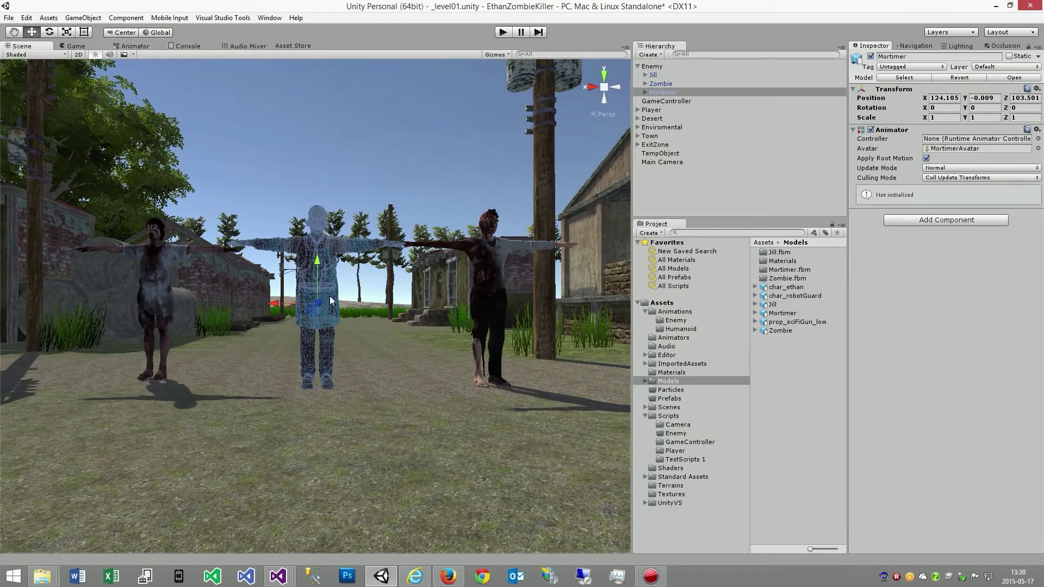
{"action": "key", "text": "ctrl+s"}
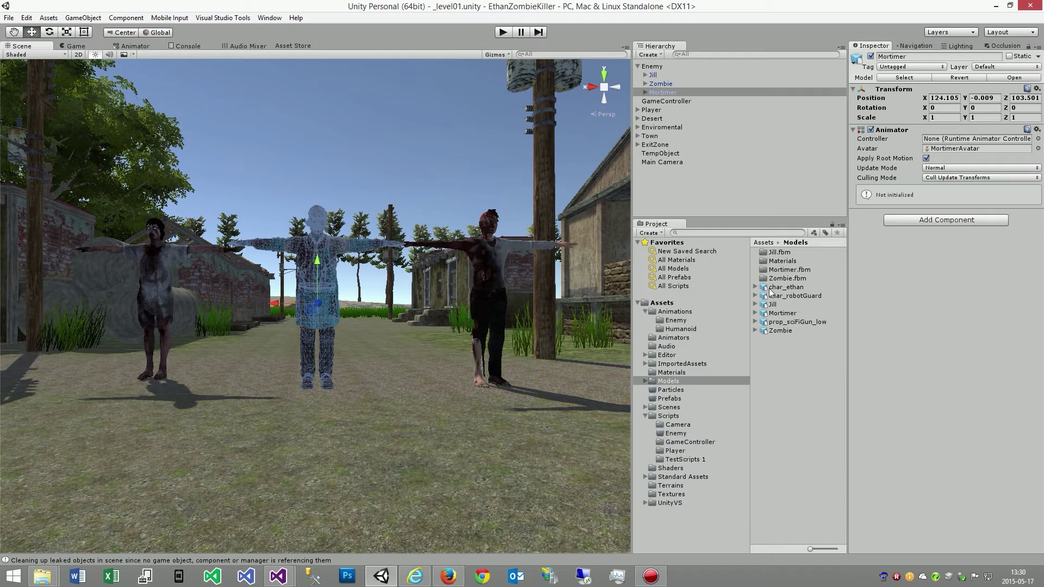
Assign EnemyAnimatorController from Animators to Mortimer's Animator Controller field.
{"action": "left_click", "coordinate": [672, 337]}
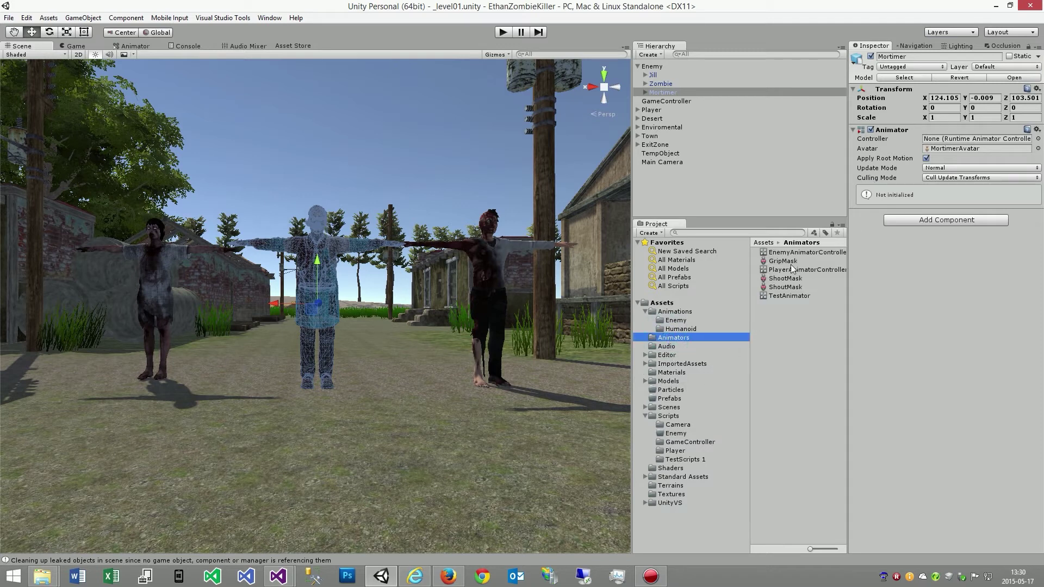
{"action": "left_click_drag", "start_coordinate": [804, 252], "coordinate": [955, 140]}
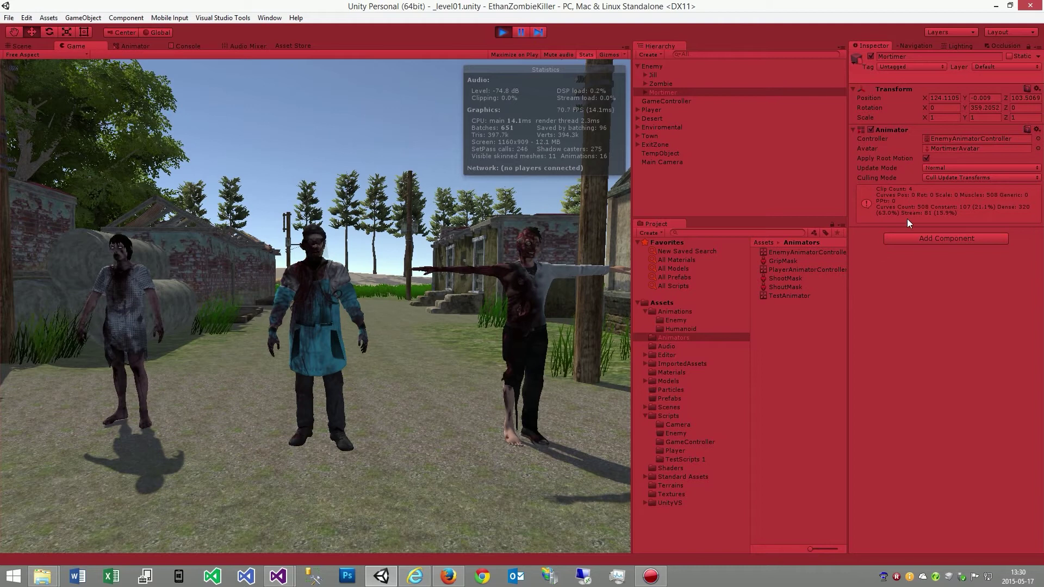
{"action": "left_click", "coordinate": [501, 32]}
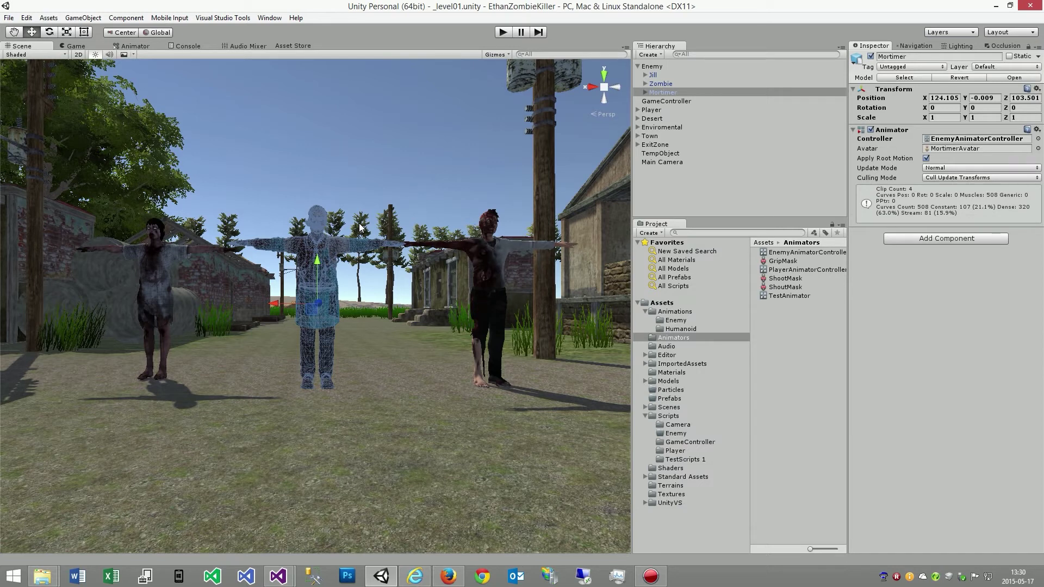
Attach EnemyScript from TestScripts 1 to Mortimer.
{"action": "left_click", "coordinate": [646, 312]}
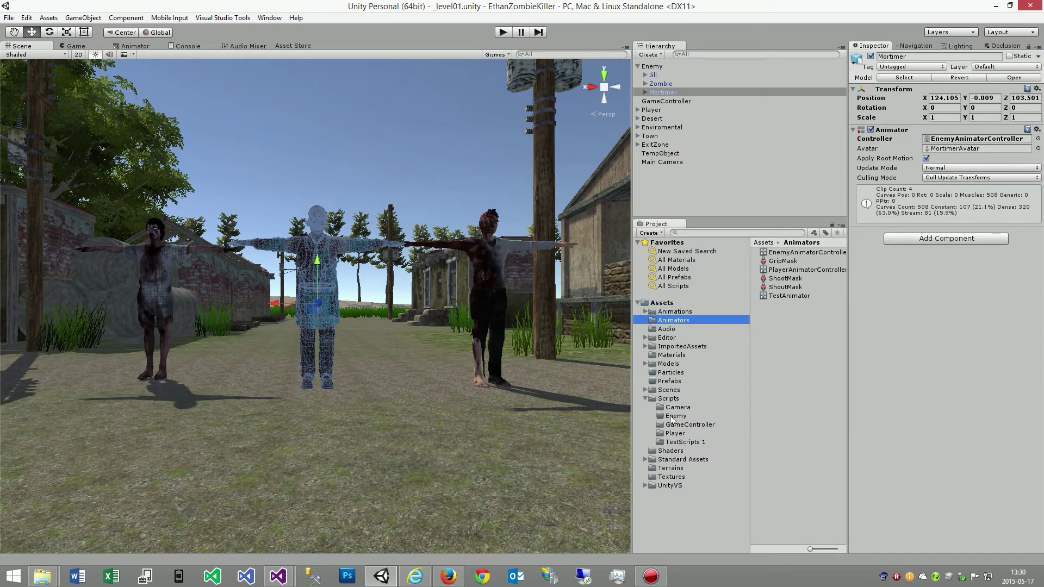
{"action": "left_click", "coordinate": [681, 442]}
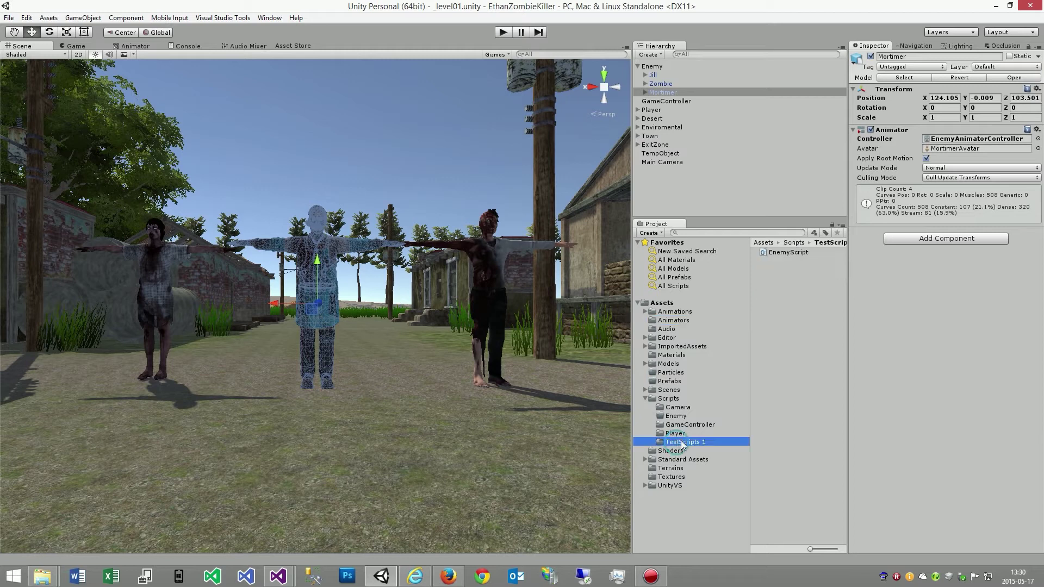
{"action": "left_click_drag", "start_coordinate": [773, 251], "coordinate": [909, 281]}
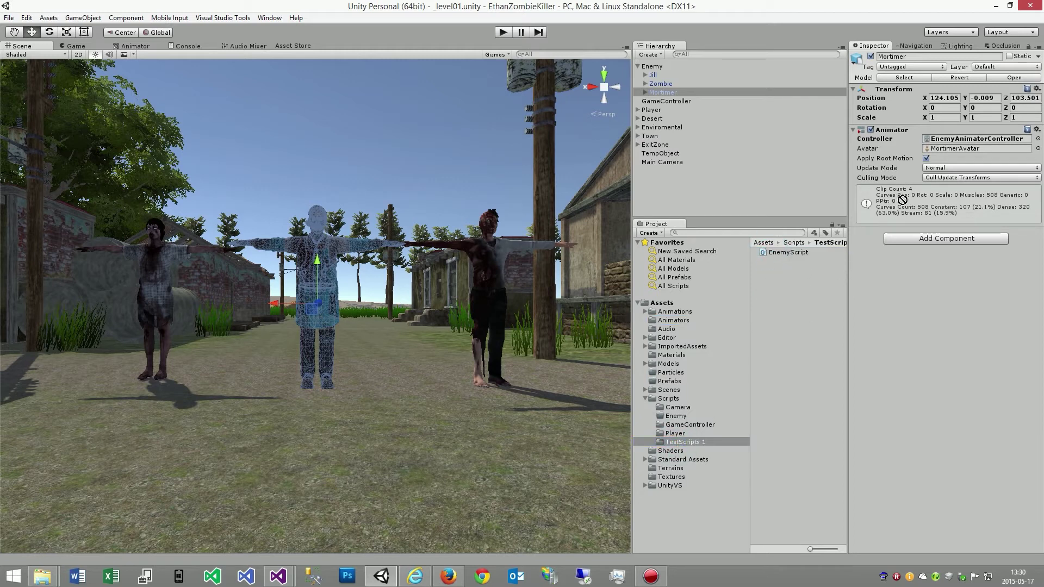
Save, frame all three enemies in view, select Main Camera and start play mode.
{"action": "key", "text": "ctrl+s"}
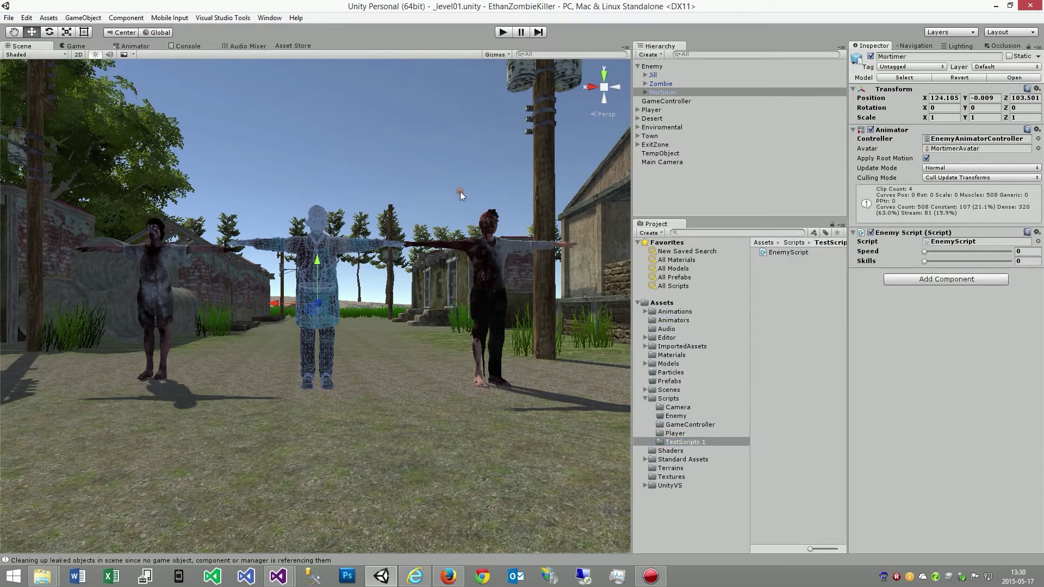
{"action": "right_click_drag", "start_coordinate": [460, 191], "coordinate": [310, 264], "text": "alt"}
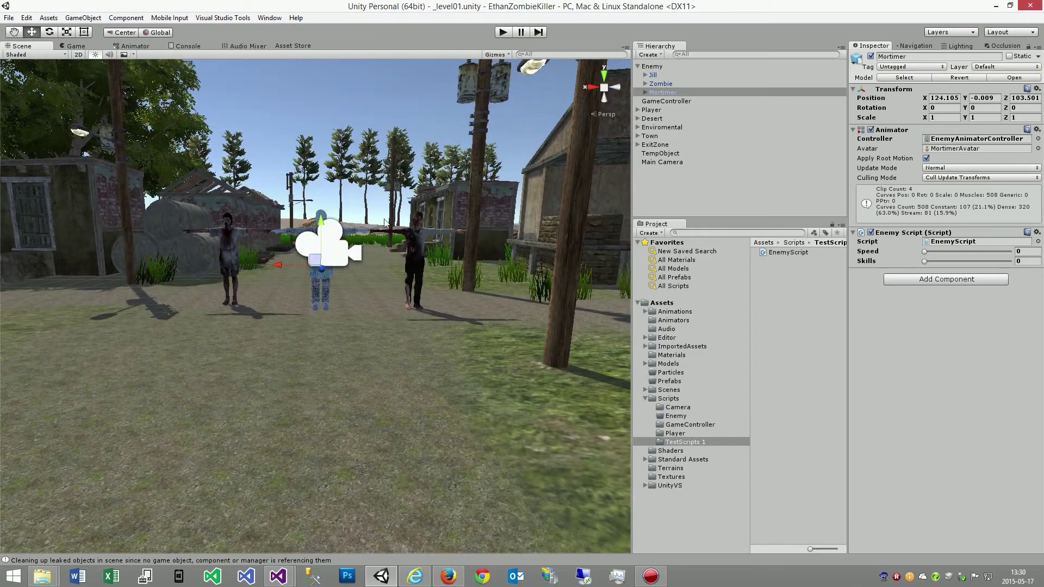
{"action": "left_click_drag", "start_coordinate": [323, 212], "coordinate": [379, 296], "text": "alt"}
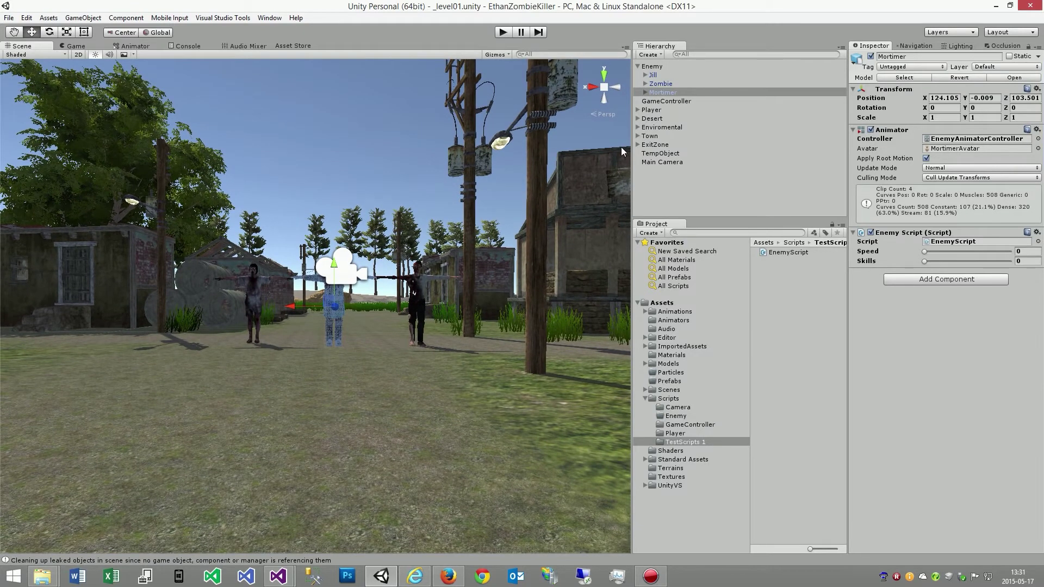
{"action": "left_click", "coordinate": [647, 162]}
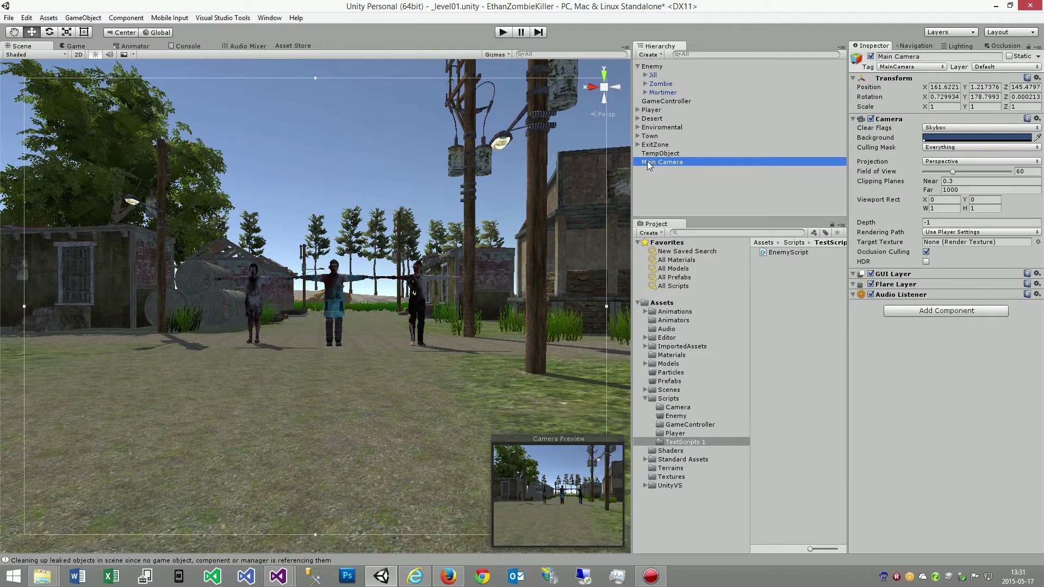
{"action": "left_click", "coordinate": [503, 32]}
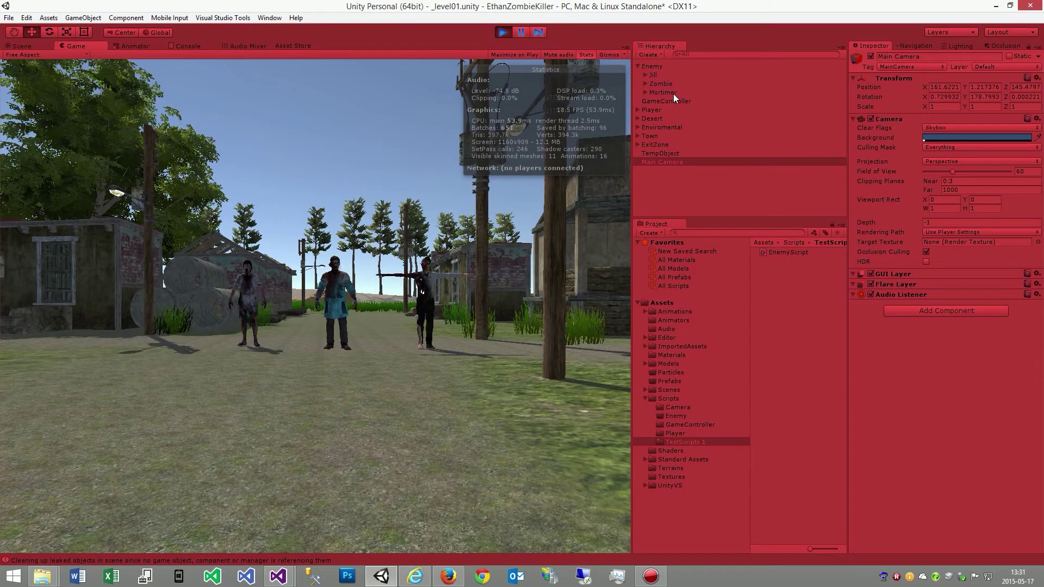
Give Jill a small Speed and set her Skills to the maximum 2.
{"action": "left_click", "coordinate": [653, 75]}
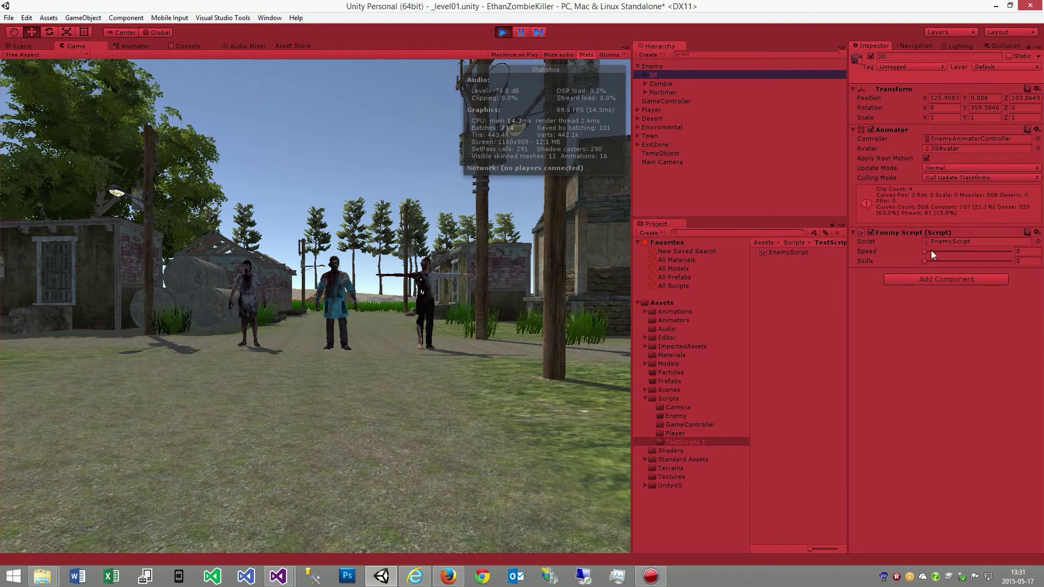
{"action": "left_click_drag", "start_coordinate": [925, 251], "coordinate": [865, 271]}
{"action": "left_click", "coordinate": [1006, 261]}
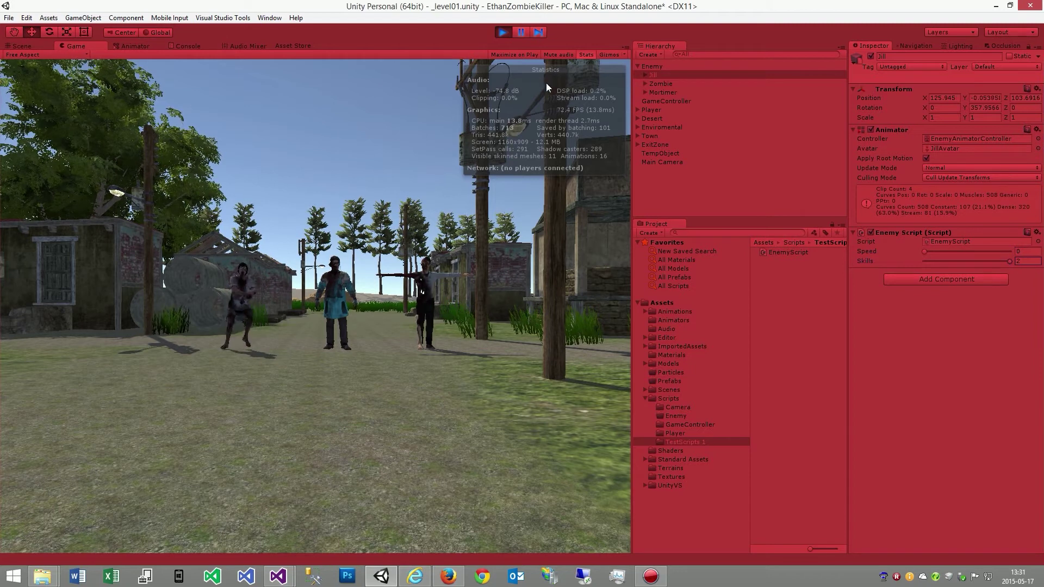
Set Mortimer's Speed to about 2.11, then stop play mode.
{"action": "left_click", "coordinate": [661, 92]}
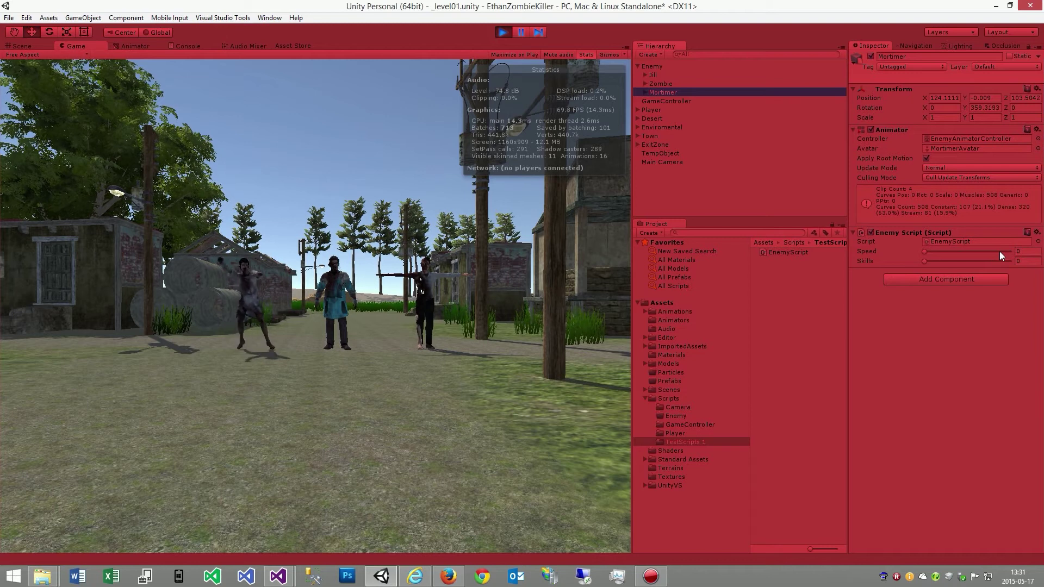
{"action": "left_click", "coordinate": [961, 252]}
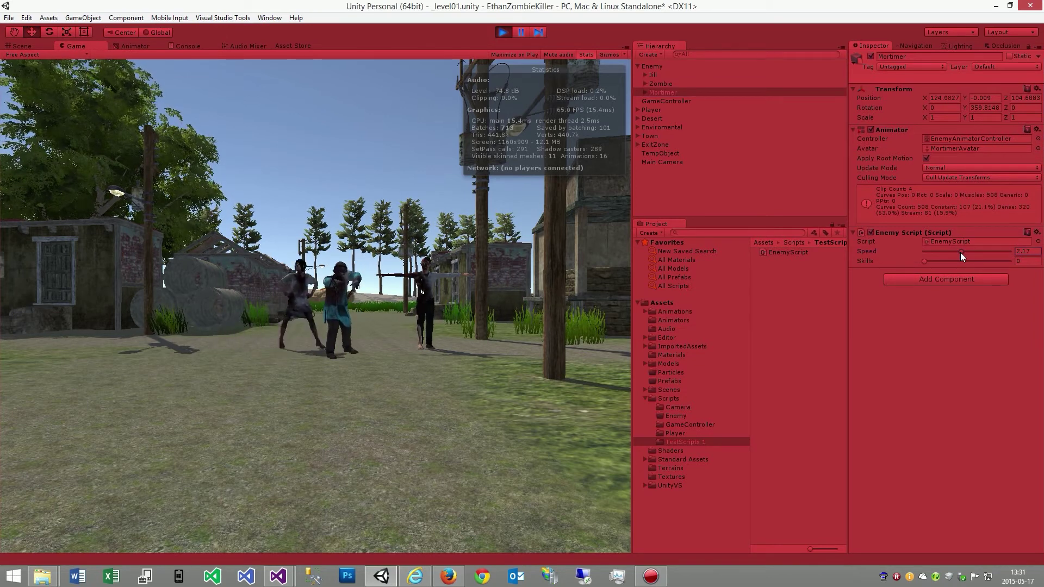
{"action": "mouse_move", "coordinate": [960, 252]}
{"action": "left_mouse_down"}
{"action": "mouse_move", "coordinate": [924, 251]}
{"action": "mouse_move", "coordinate": [958, 262]}
{"action": "left_mouse_up"}
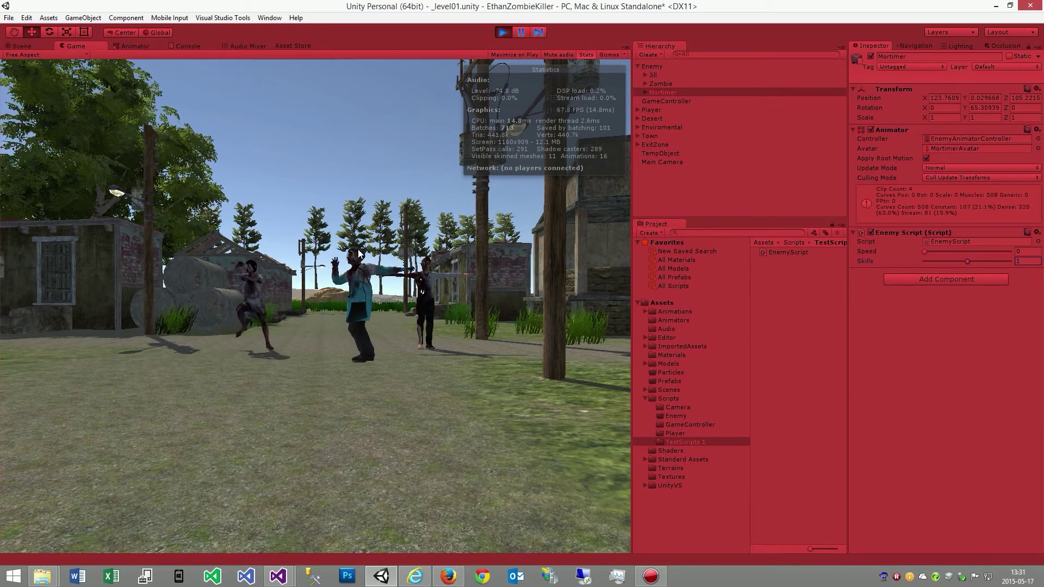
{"action": "left_click", "coordinate": [503, 31]}
{"action": "right_click_drag", "start_coordinate": [475, 262], "coordinate": [456, 259]}
{"action": "key", "text": "w"}
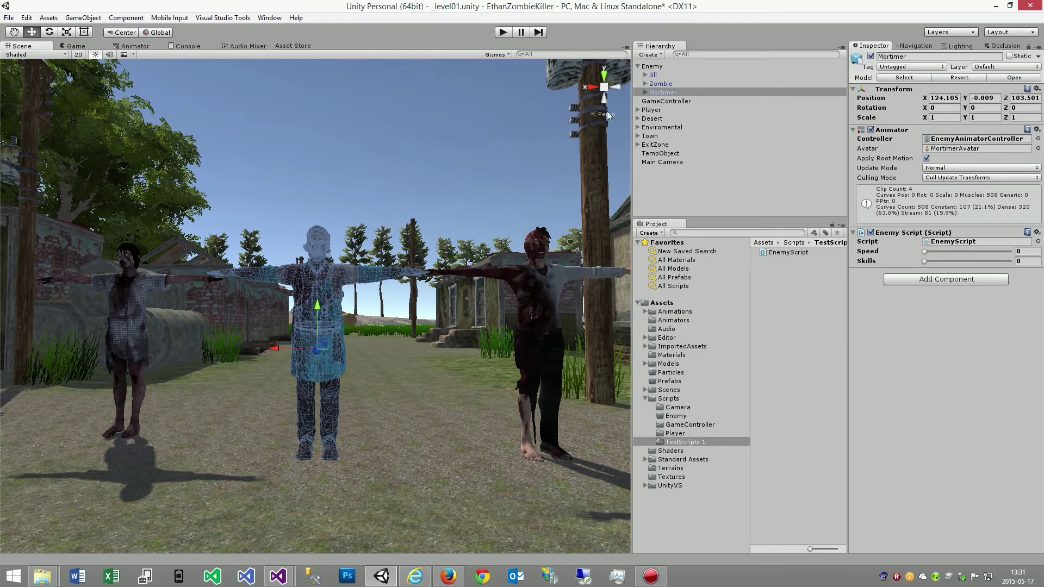
Align the Main Camera with the current view and start play mode with Mortimer selected.
{"action": "left_click", "coordinate": [664, 162]}
{"action": "key", "text": "ctrl+shift+f"}
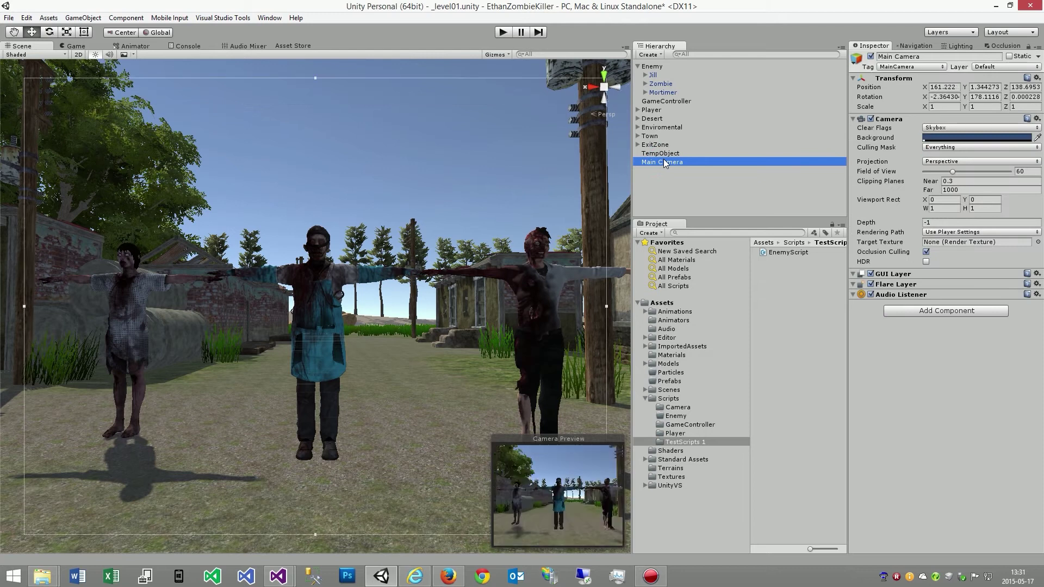
{"action": "left_click", "coordinate": [666, 92]}
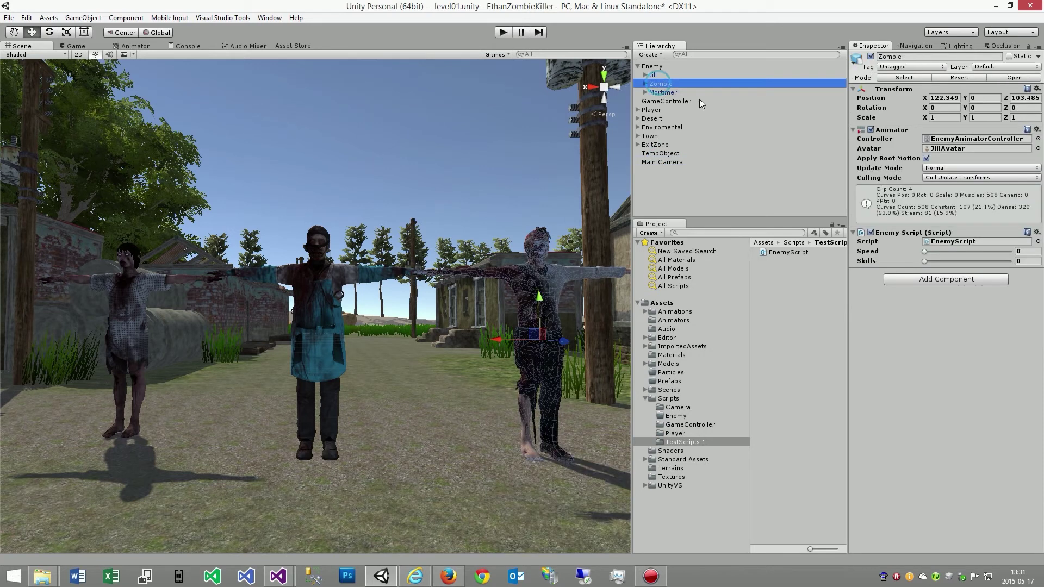
{"action": "left_click", "coordinate": [502, 33]}
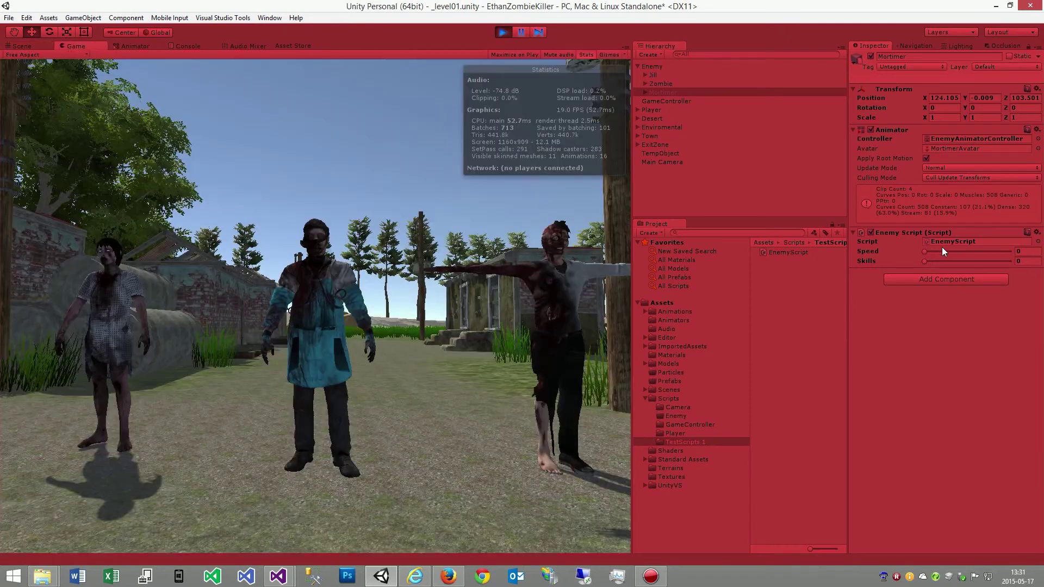
Try Mortimer's Skills at 2, then 1, and stop the game.
{"action": "left_click", "coordinate": [1006, 262]}
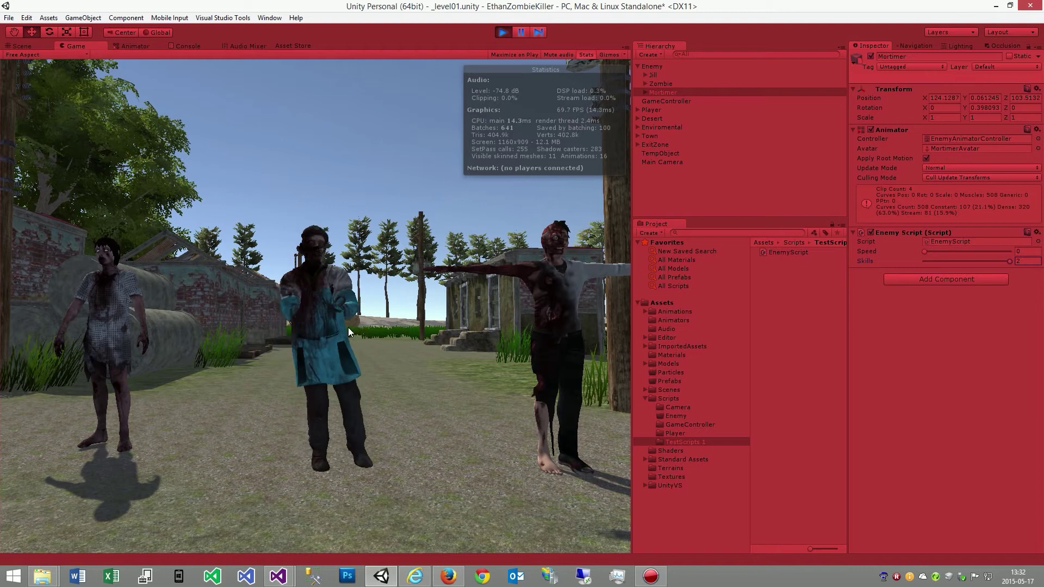
{"action": "left_click", "coordinate": [971, 260]}
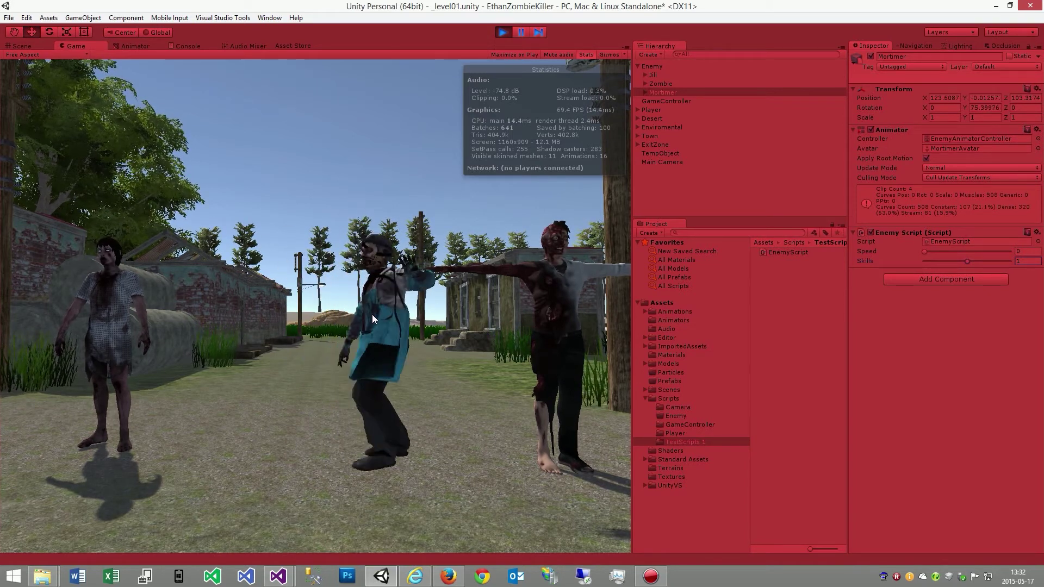
{"action": "left_click", "coordinate": [502, 32]}
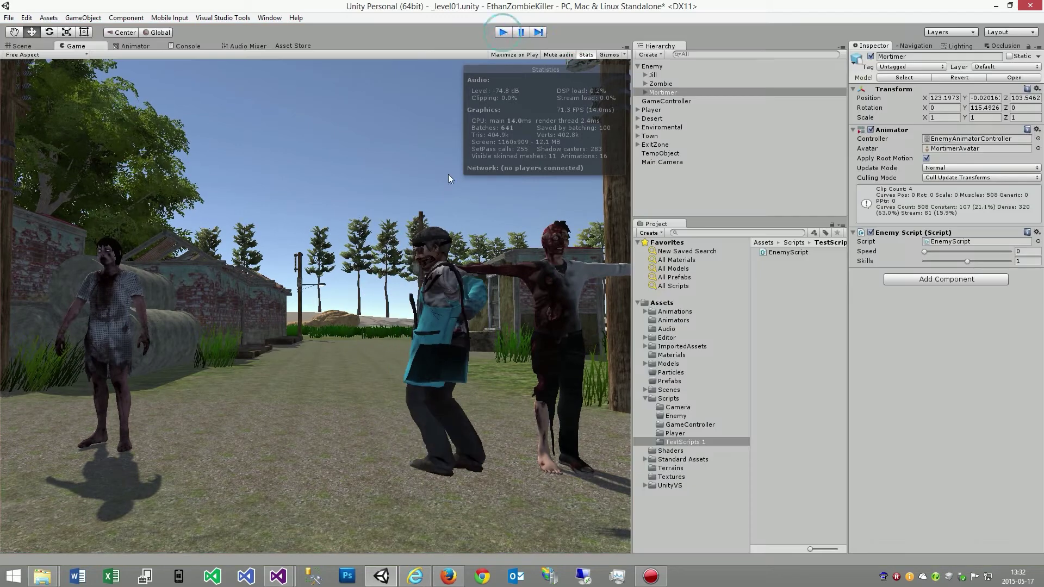
Frame Mortimer in the Scene view and save the scene.
{"action": "key", "text": "f"}
{"action": "left_click", "coordinate": [318, 329]}
{"action": "mouse_move", "coordinate": [400, 335]}
{"action": "left_mouse_down", "text": "alt"}
{"action": "mouse_move", "coordinate": [107, 338]}
{"action": "mouse_move", "coordinate": [441, 352]}
{"action": "left_mouse_up", "text": "alt"}
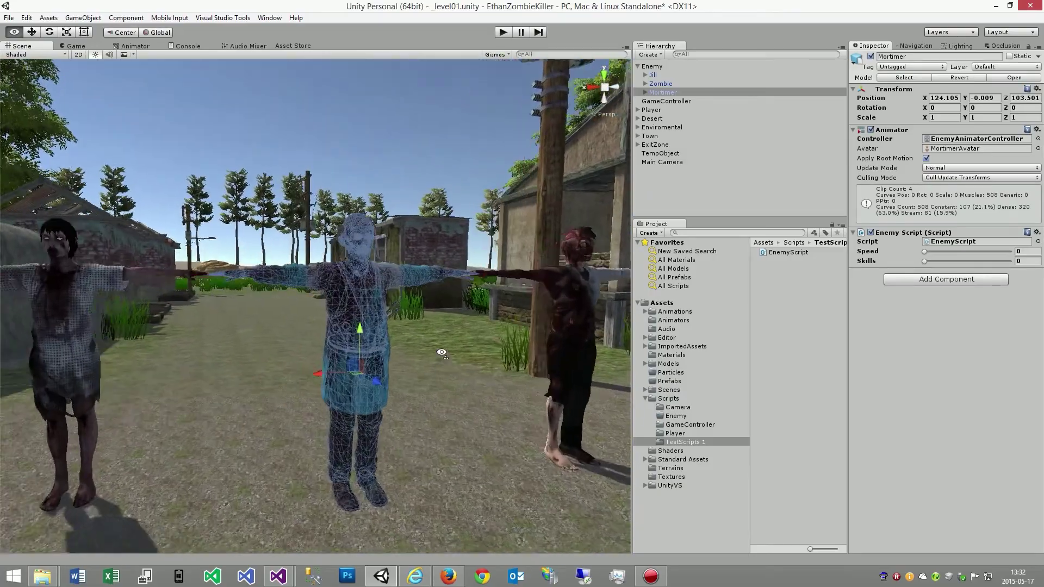
{"action": "key", "text": "ctrl+s"}
{"action": "scroll", "coordinate": [456, 259], "scroll_direction": "down", "scroll_amount": 5}
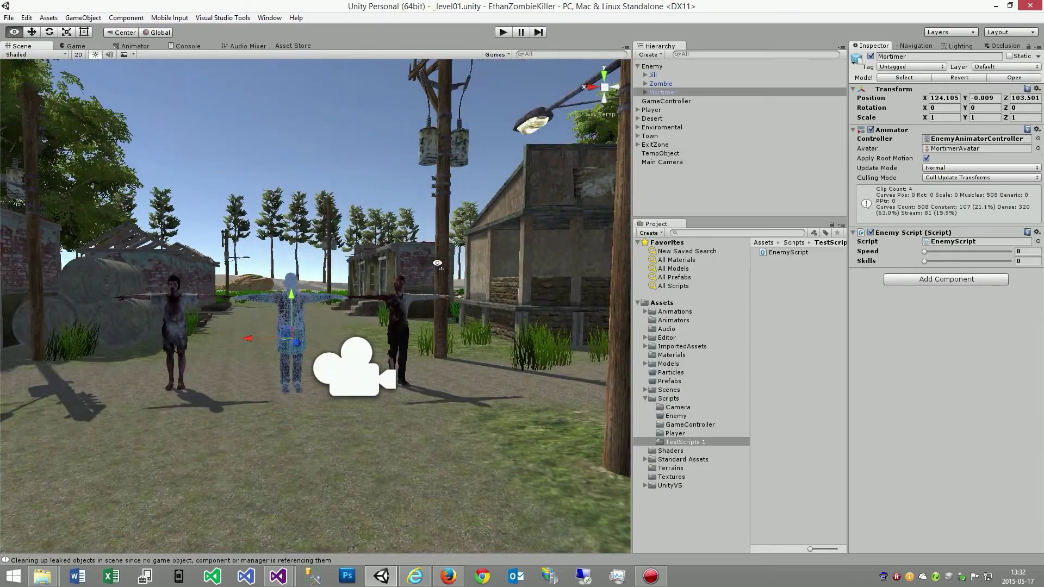
{"action": "scroll", "coordinate": [437, 263], "scroll_direction": "up", "scroll_amount": 5}
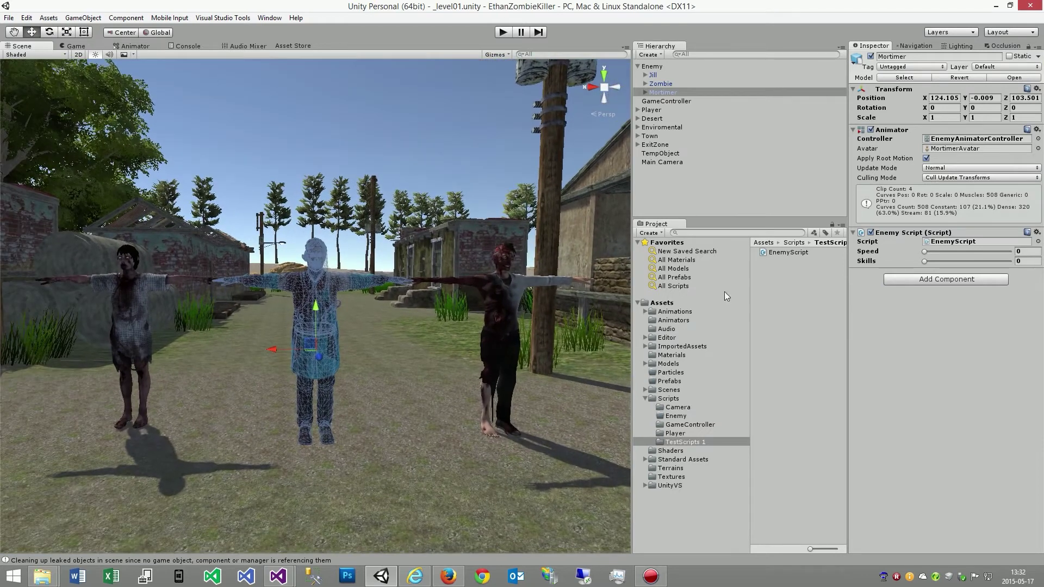
Delete the Zombie model asset from the Models folder.
{"action": "left_click", "coordinate": [646, 401]}
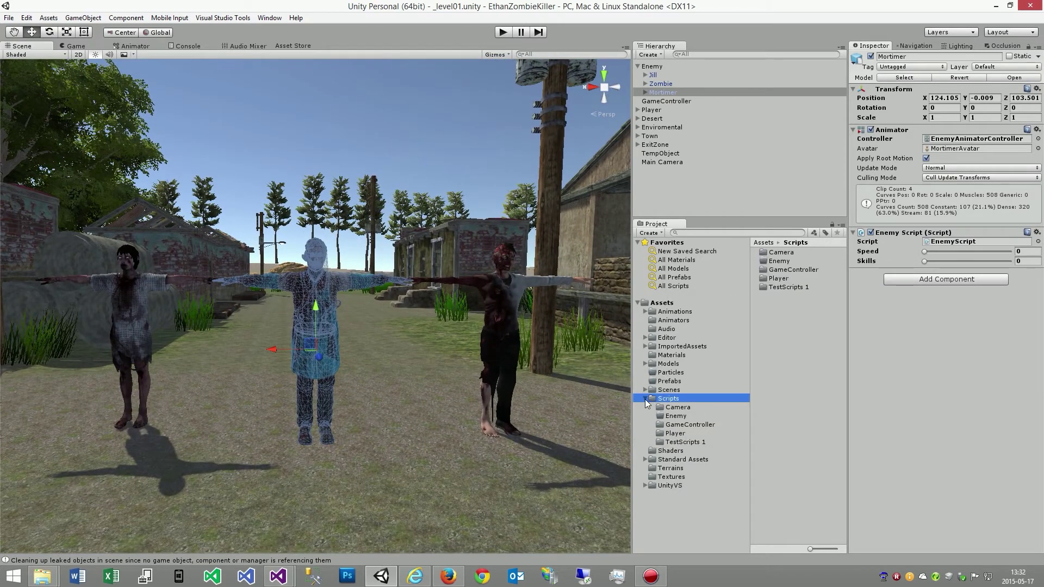
{"action": "left_click", "coordinate": [670, 364]}
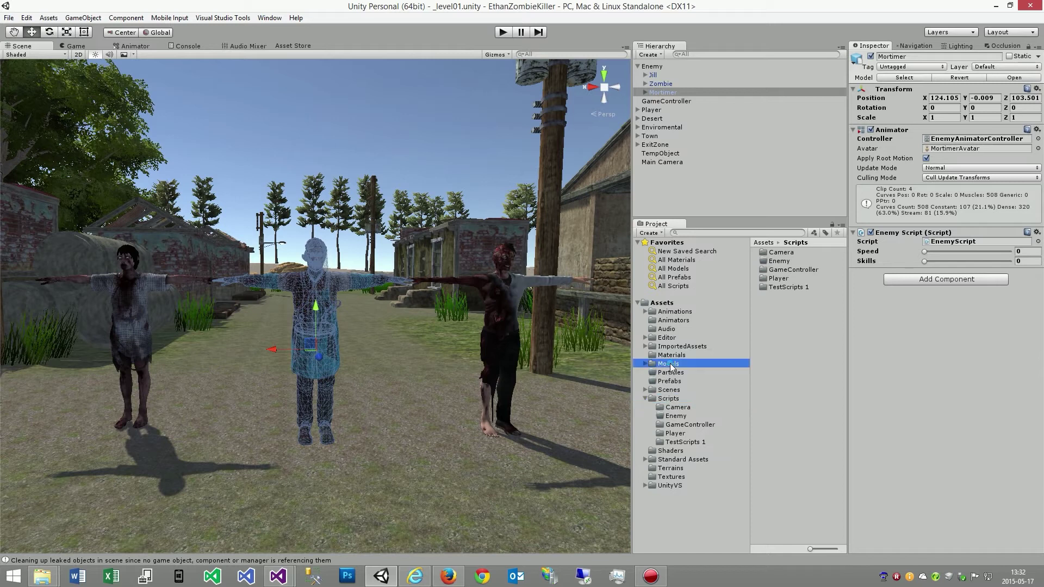
{"action": "left_click", "coordinate": [779, 330]}
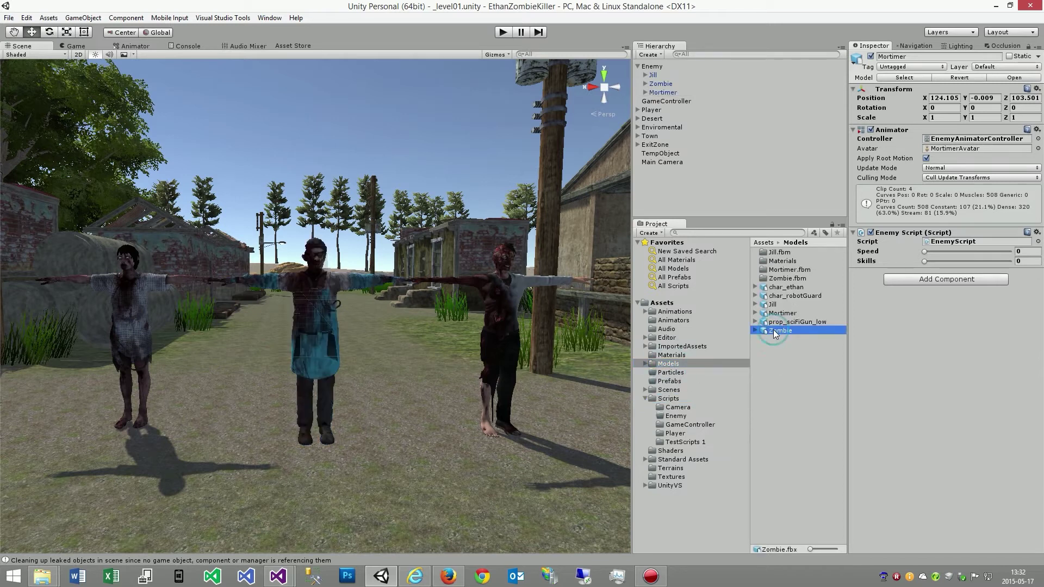
{"action": "key", "text": "Delete"}
{"action": "left_click", "coordinate": [549, 307]}
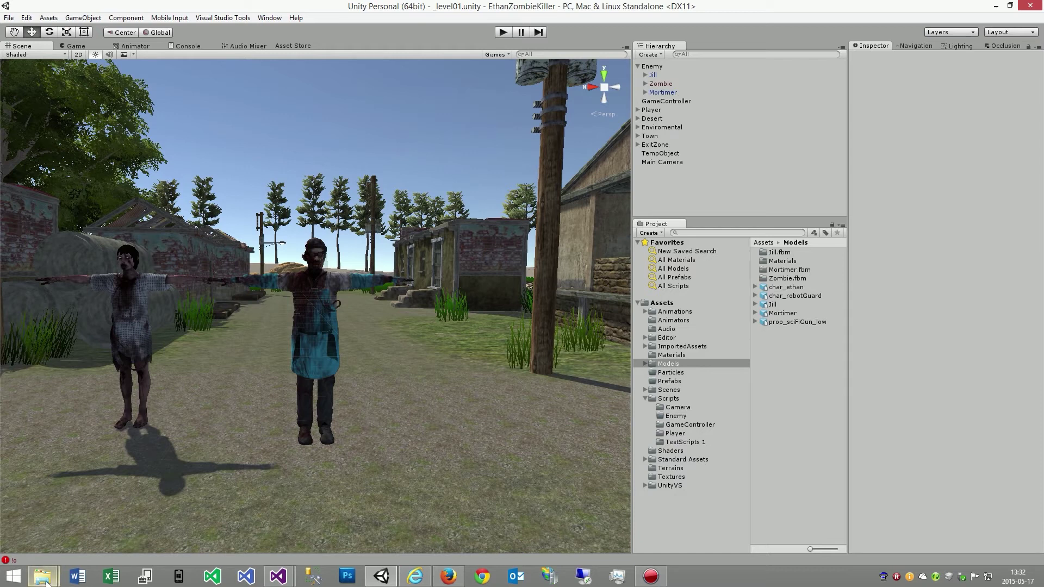
Import a fresh Zombie.fbx from the Mixamo folder into Models.
{"action": "left_click", "coordinate": [12, 560]}
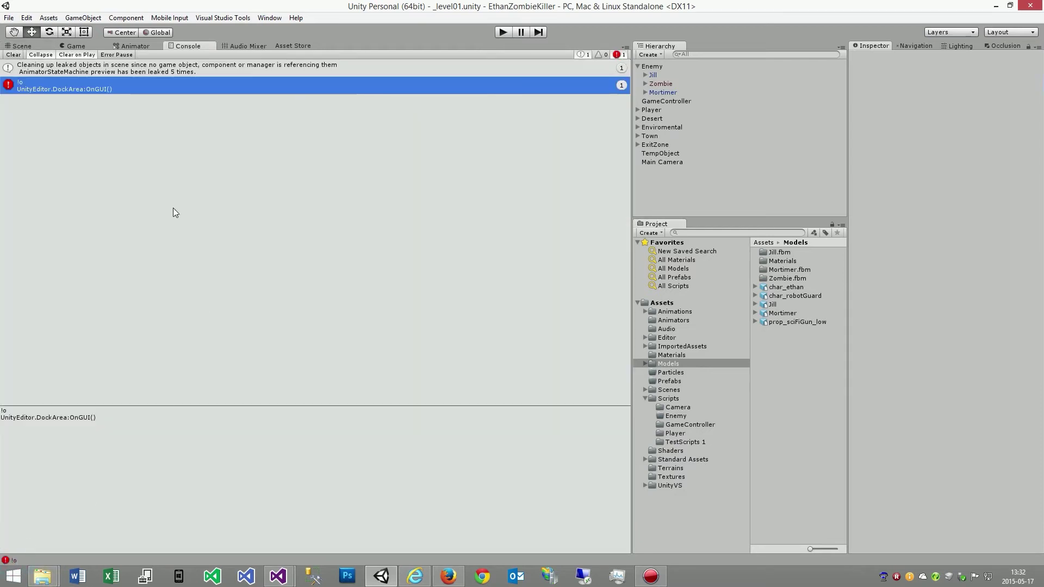
{"action": "key", "text": "alt+Tab"}
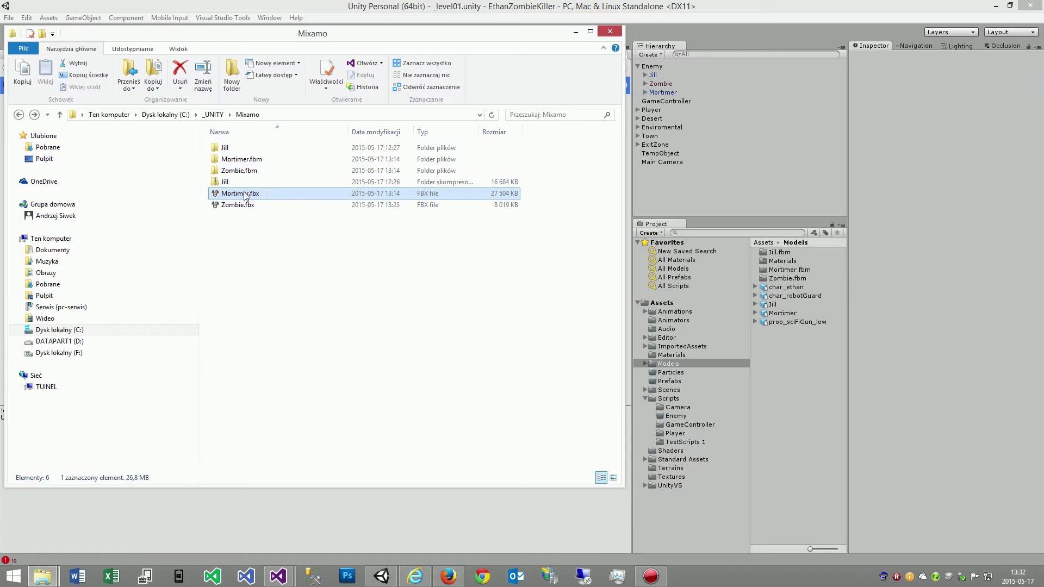
{"action": "left_click_drag", "start_coordinate": [237, 204], "coordinate": [821, 370]}
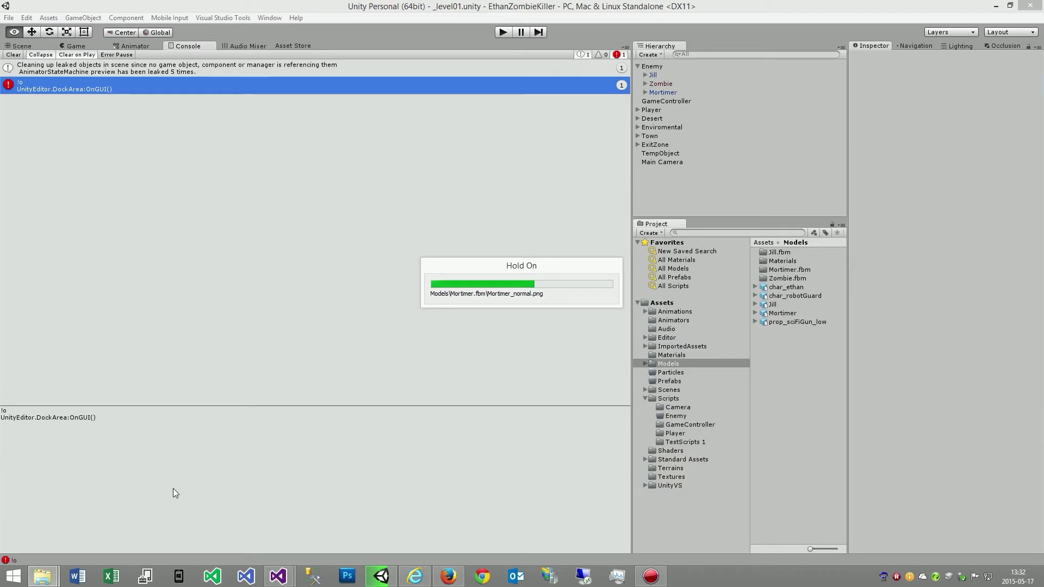
{"action": "mouse_move", "coordinate": [43, 575]}
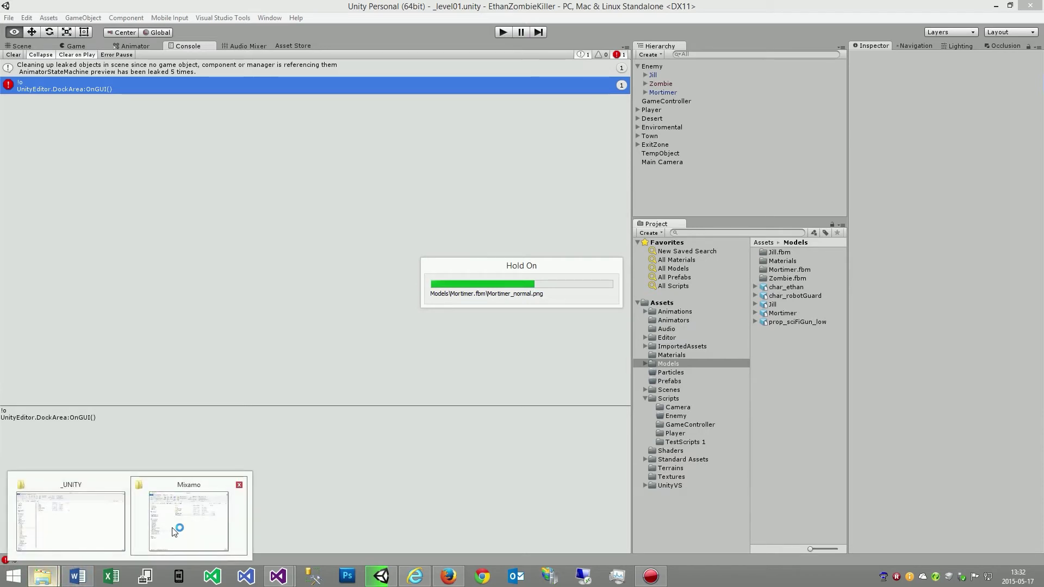
{"action": "left_click", "coordinate": [174, 532]}
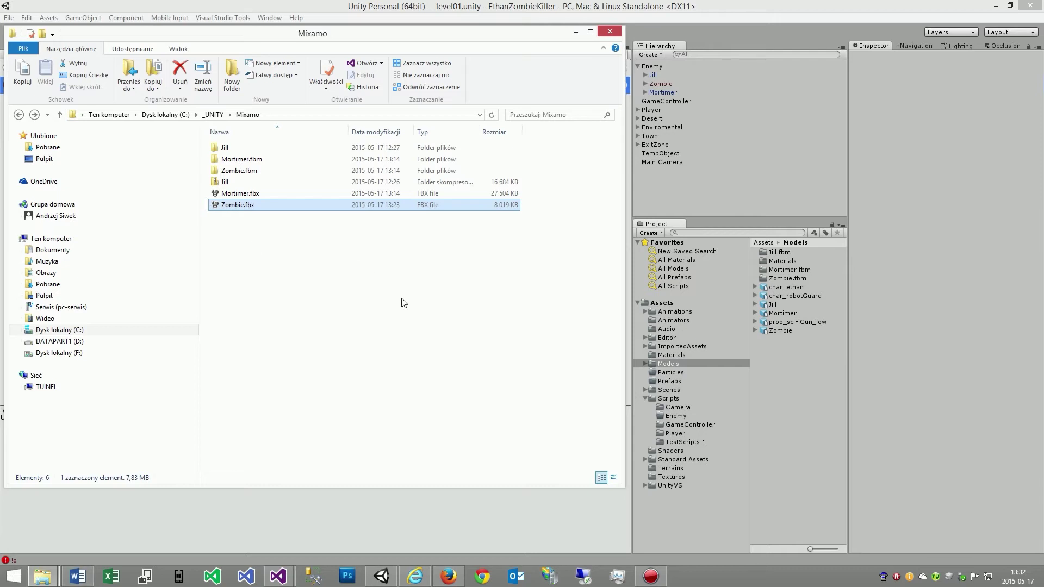
Set the Zombie model's rig to Humanoid with Create From This Model avatar, apply, and return to the Scene.
{"action": "left_click", "coordinate": [883, 345]}
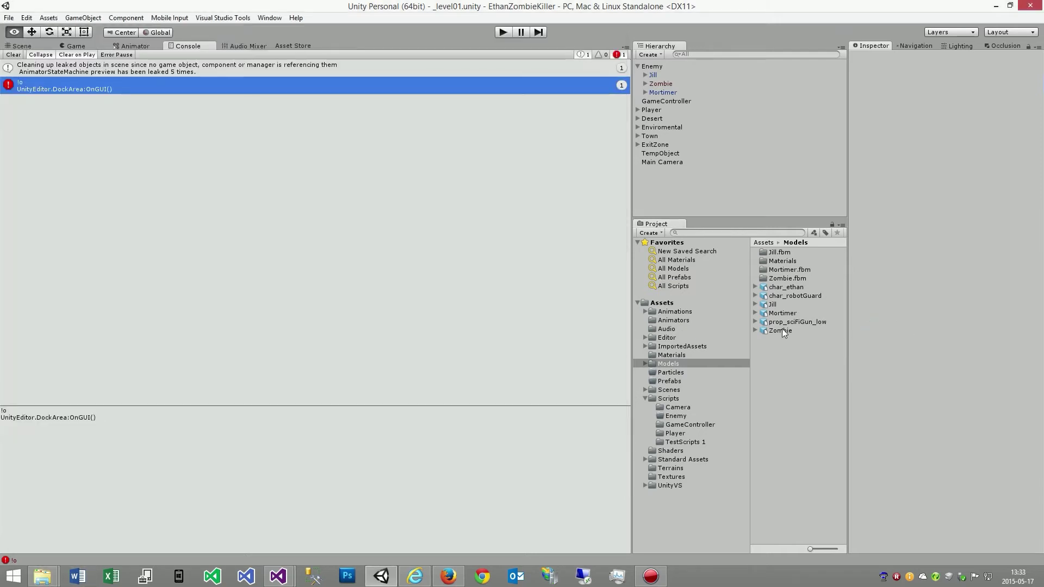
{"action": "left_click", "coordinate": [780, 329]}
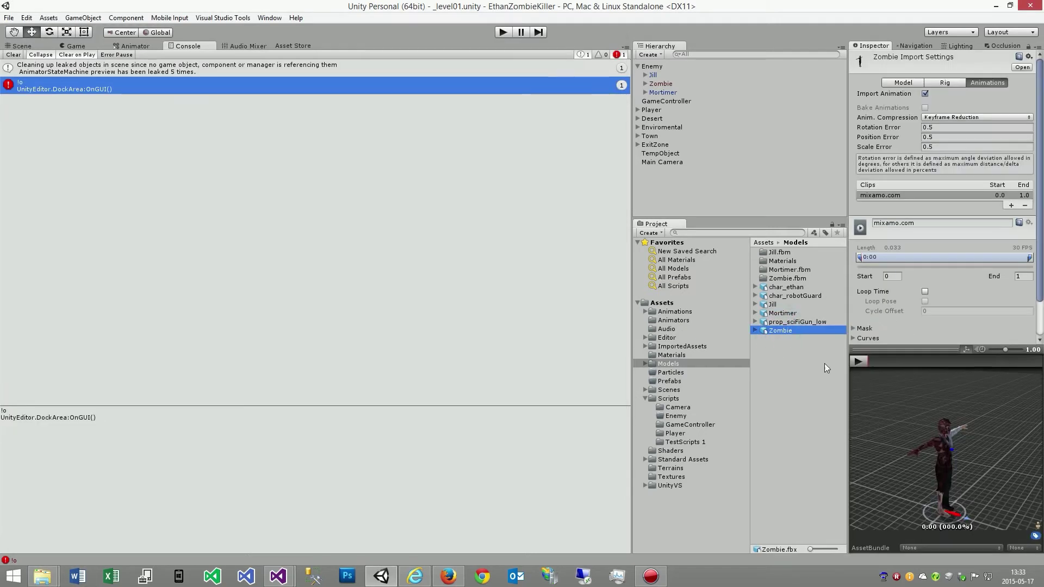
{"action": "left_click", "coordinate": [945, 82]}
{"action": "left_click", "coordinate": [950, 93]}
{"action": "left_click", "coordinate": [959, 140]}
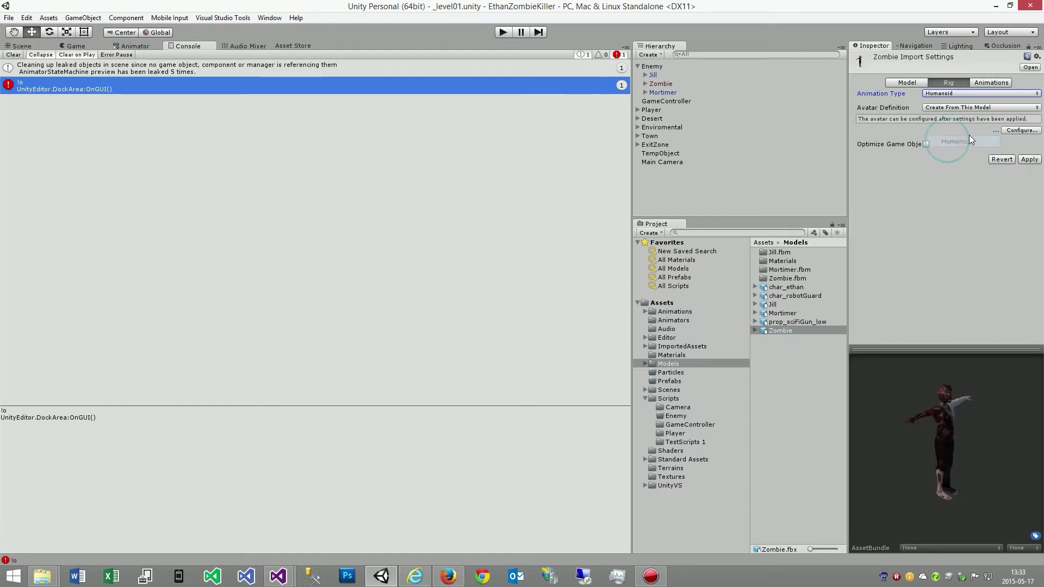
{"action": "left_click", "coordinate": [965, 109]}
{"action": "left_click", "coordinate": [1002, 186]}
{"action": "left_click", "coordinate": [1030, 161]}
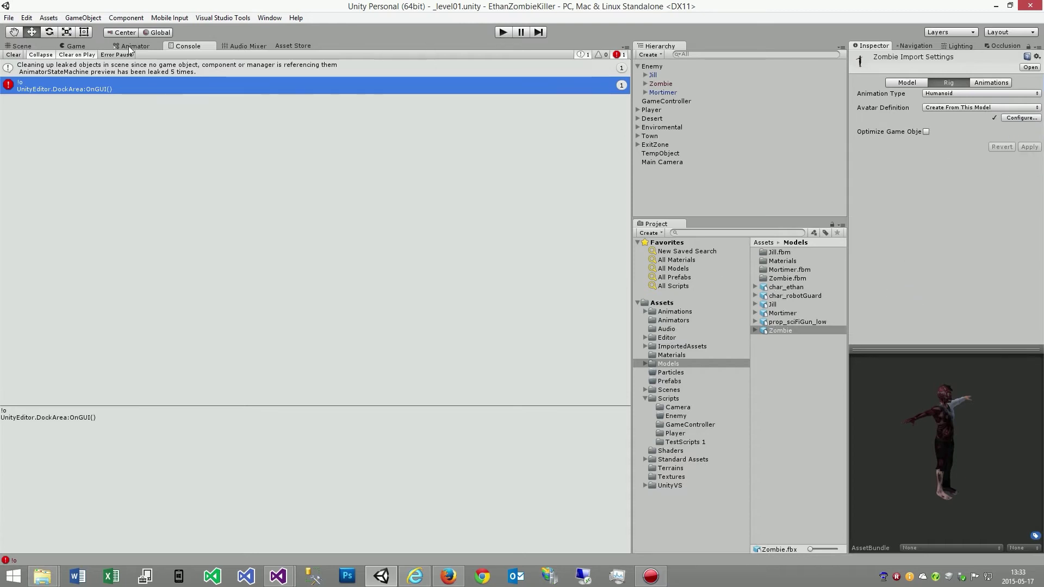
{"action": "left_click", "coordinate": [23, 46]}
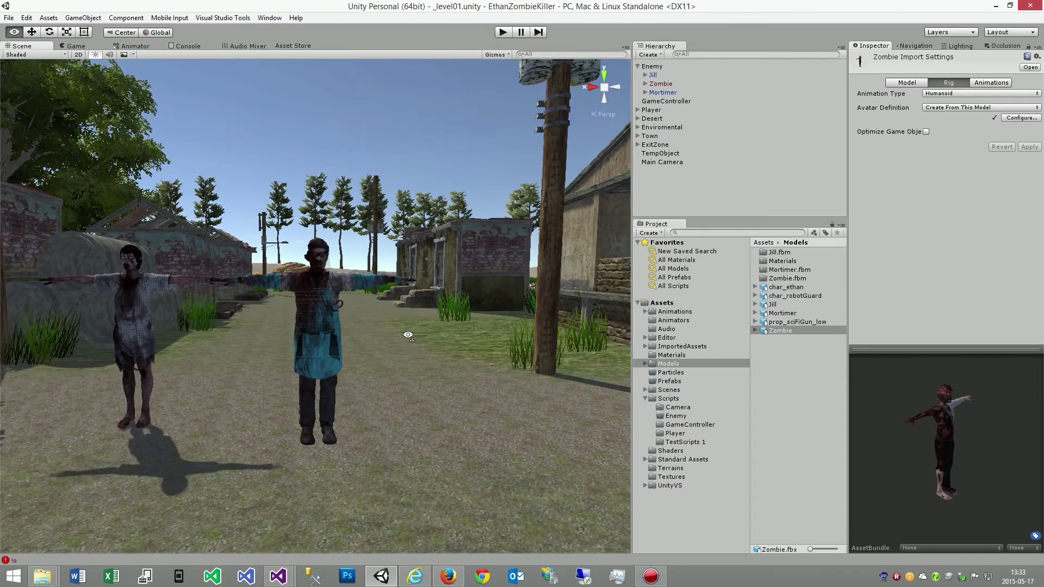
Delete the old Zombie object from the scene Hierarchy.
{"action": "right_click_drag", "start_coordinate": [408, 335], "coordinate": [409, 338]}
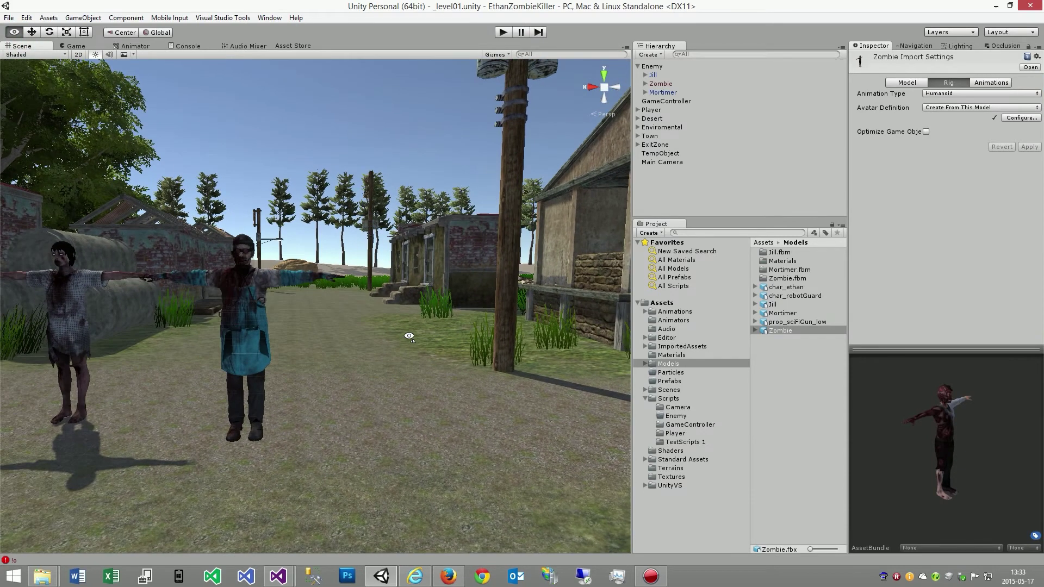
{"action": "mouse_move", "coordinate": [660, 85]}
{"action": "left_mouse_down"}
{"action": "mouse_move", "coordinate": [463, 346]}
{"action": "mouse_move", "coordinate": [659, 86]}
{"action": "left_mouse_up"}
{"action": "left_click", "coordinate": [660, 85]}
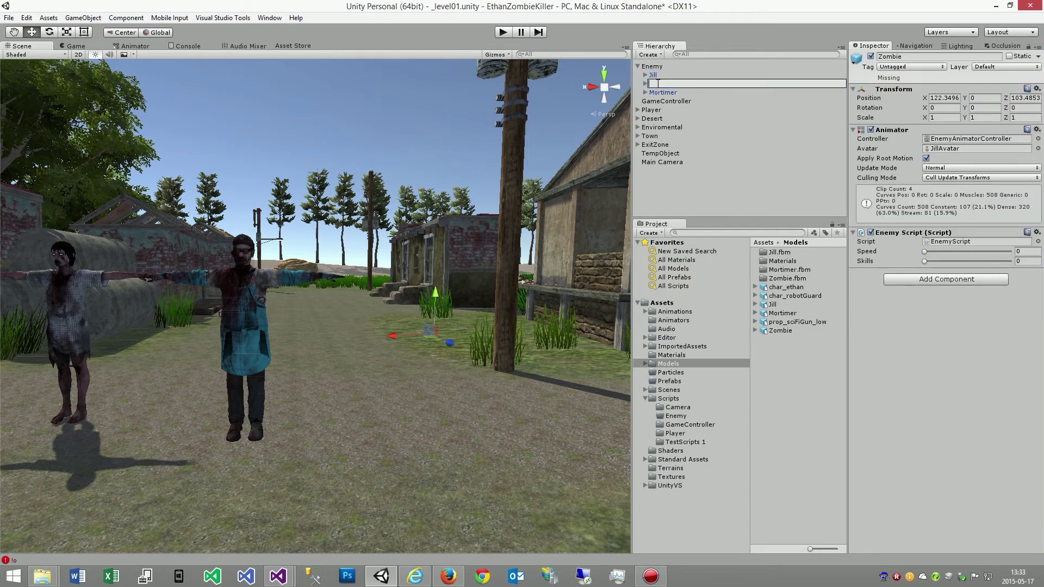
{"action": "key", "text": "Escape"}
{"action": "left_click", "coordinate": [656, 84]}
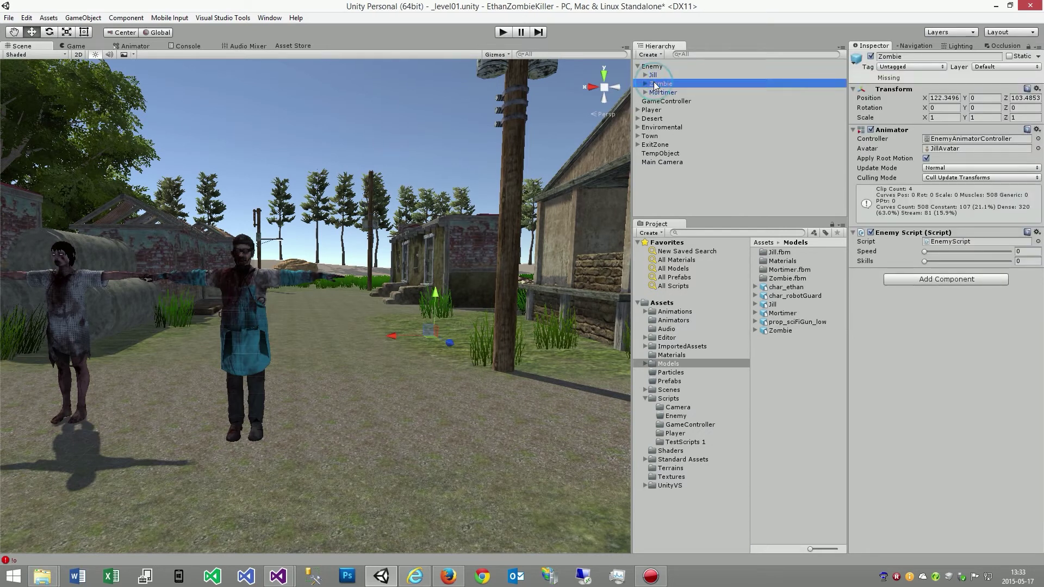
{"action": "key", "text": "Delete"}
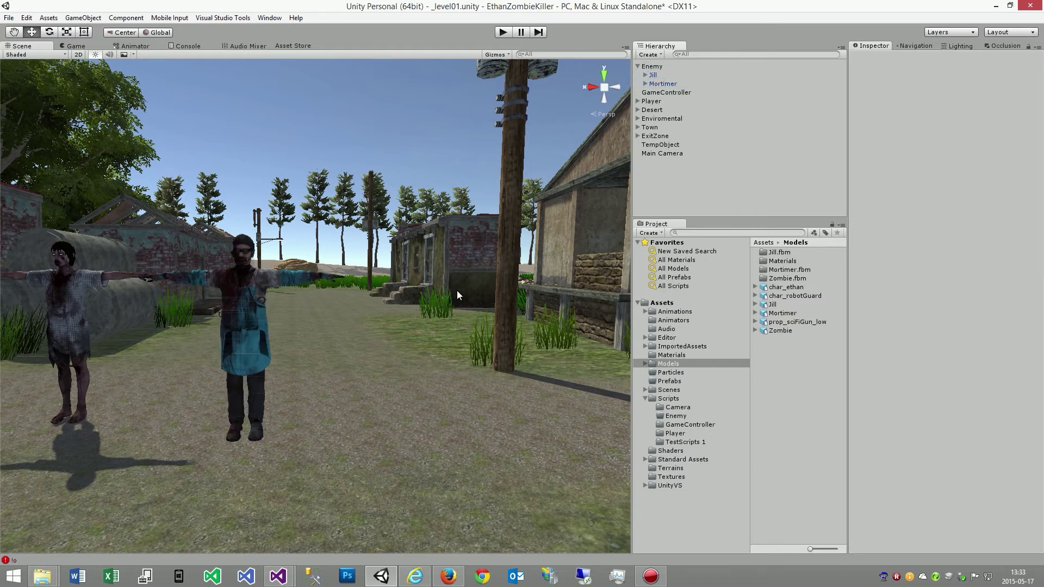
Place the new Zombie model beside the other enemies, scale it to 1.3 on X/Y/Z, and save.
{"action": "left_click_drag", "start_coordinate": [778, 331], "coordinate": [440, 434]}
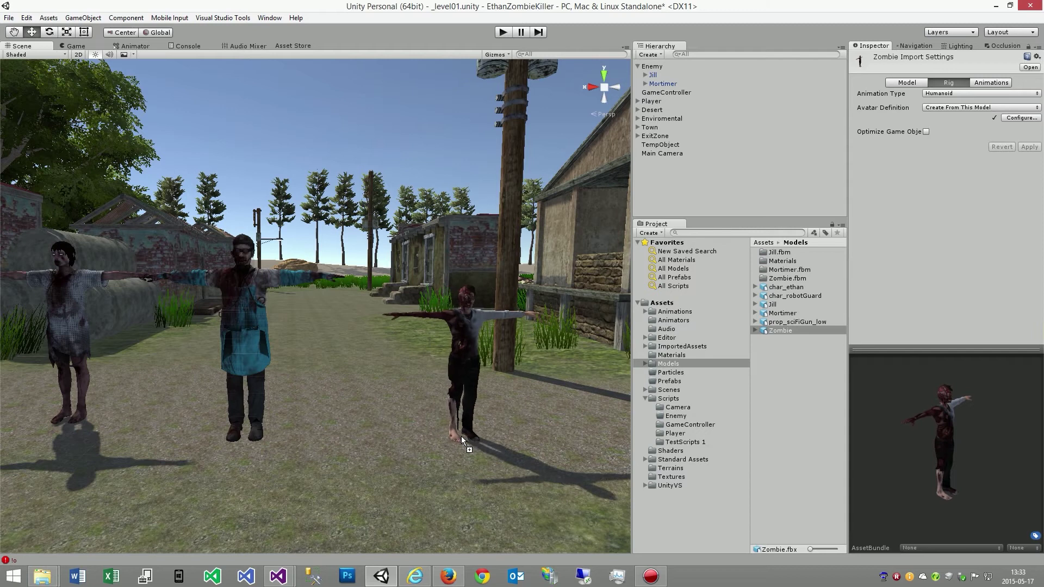
{"action": "left_click_drag", "start_coordinate": [440, 433], "coordinate": [461, 434]}
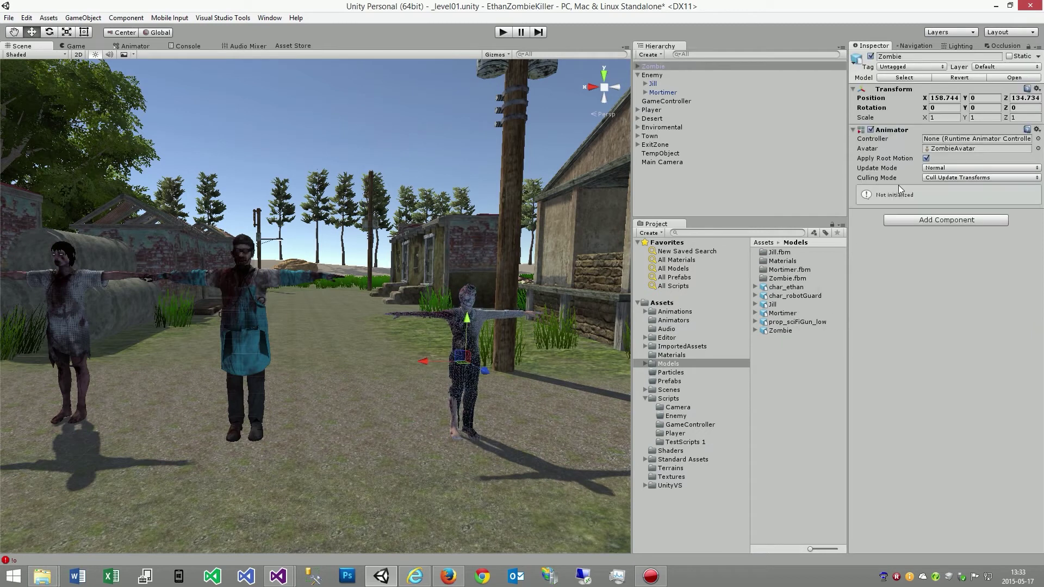
{"action": "left_click", "coordinate": [949, 119]}
{"action": "type", "text": "3"}
{"action": "key", "text": "Tab"}
{"action": "type", "text": "3"}
{"action": "key", "text": "Tab"}
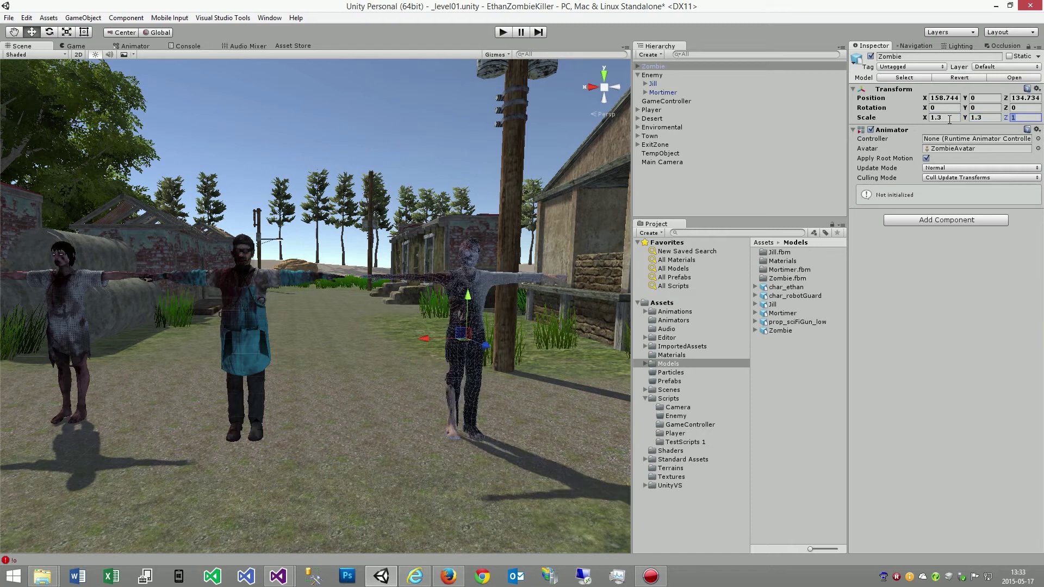
{"action": "type", "text": ".3"}
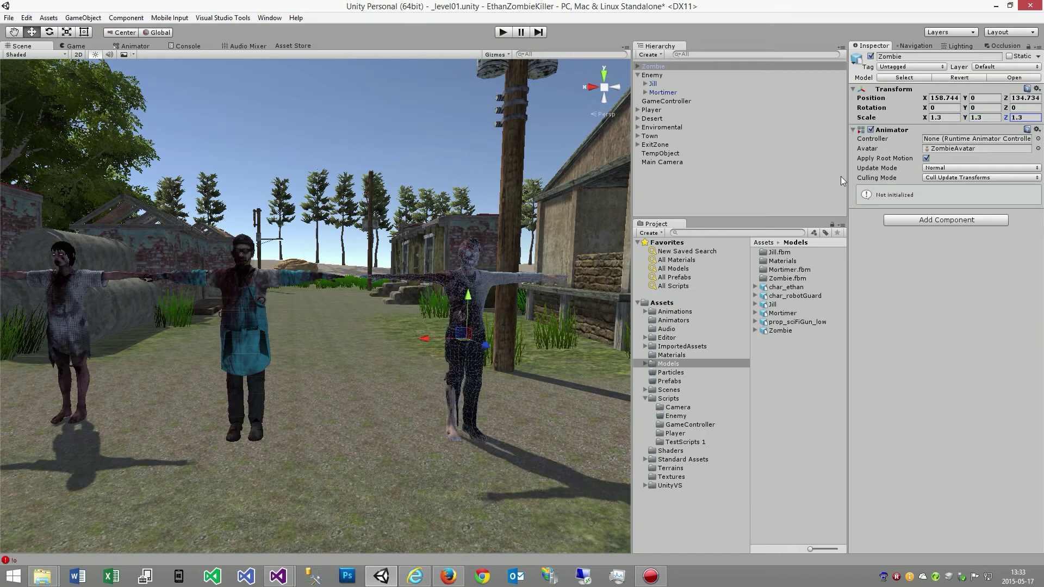
{"action": "key", "text": "ctrl+s"}
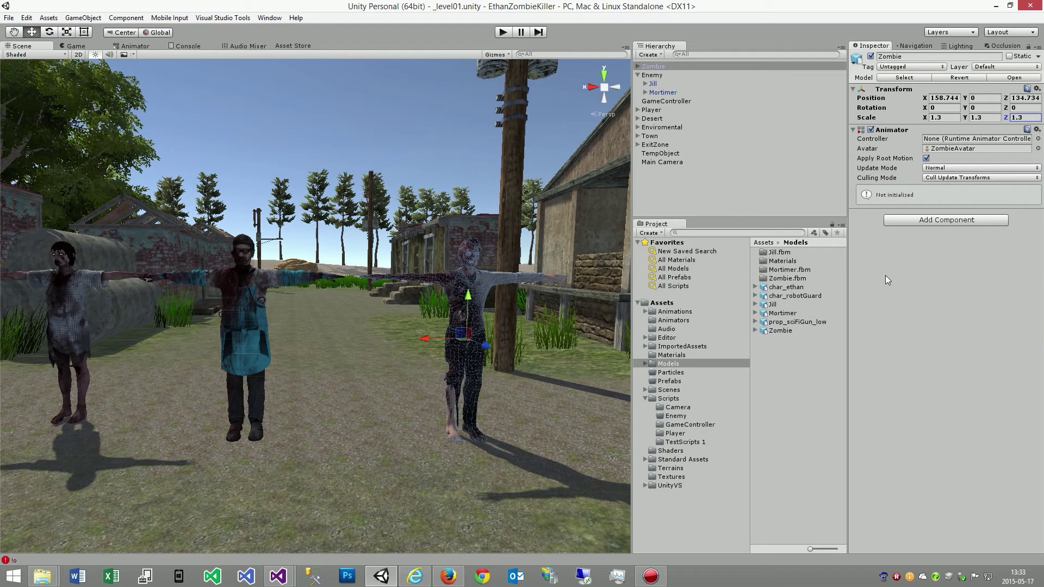
Assign EnemyAnimatorController and the Enemy Script to the new Zombie.
{"action": "left_click", "coordinate": [666, 340]}
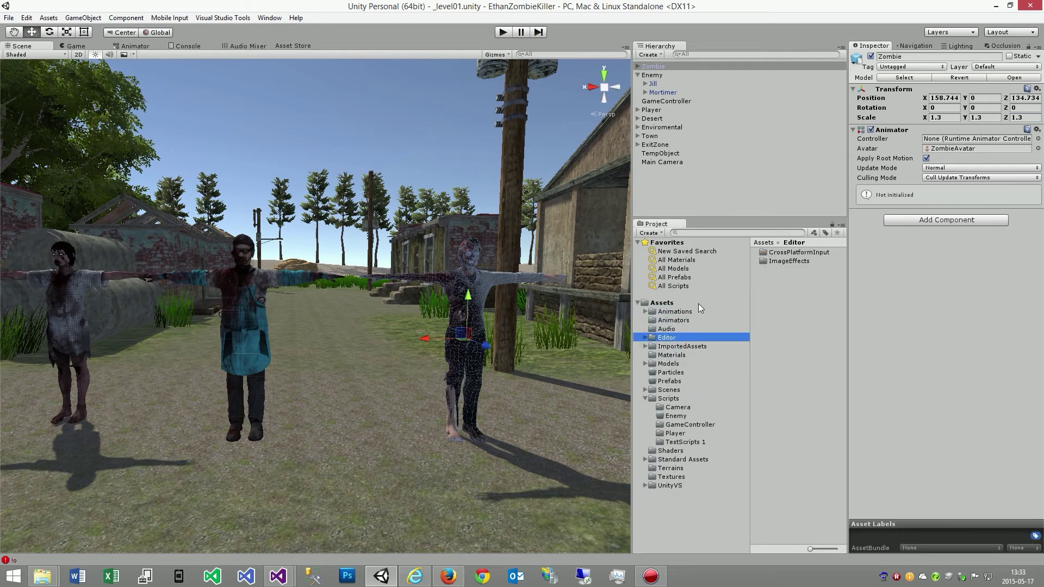
{"action": "left_click", "coordinate": [666, 320]}
{"action": "left_click_drag", "start_coordinate": [780, 255], "coordinate": [977, 138]}
{"action": "left_click", "coordinate": [684, 442]}
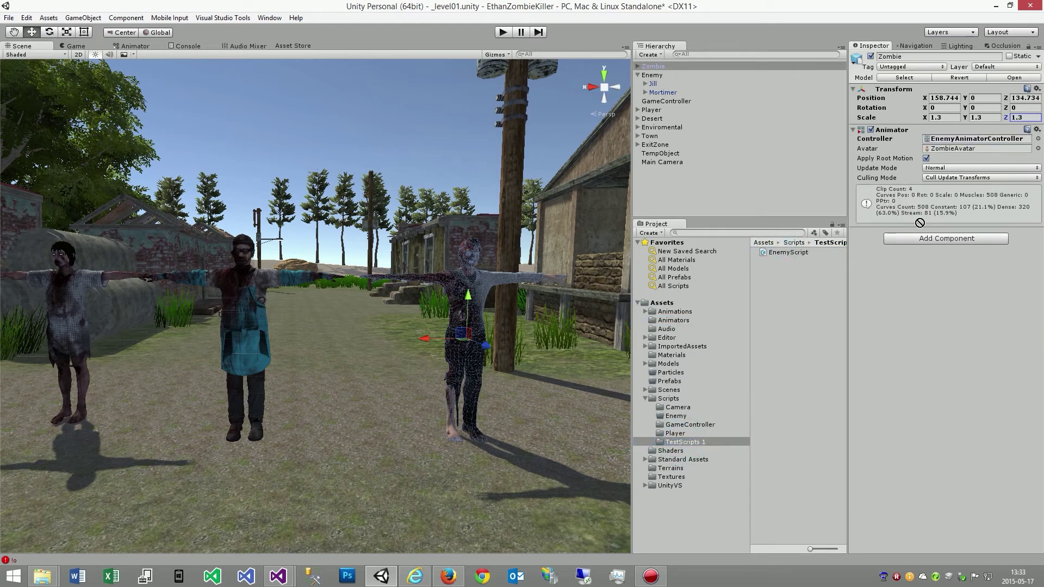
{"action": "left_click_drag", "start_coordinate": [765, 260], "coordinate": [916, 282]}
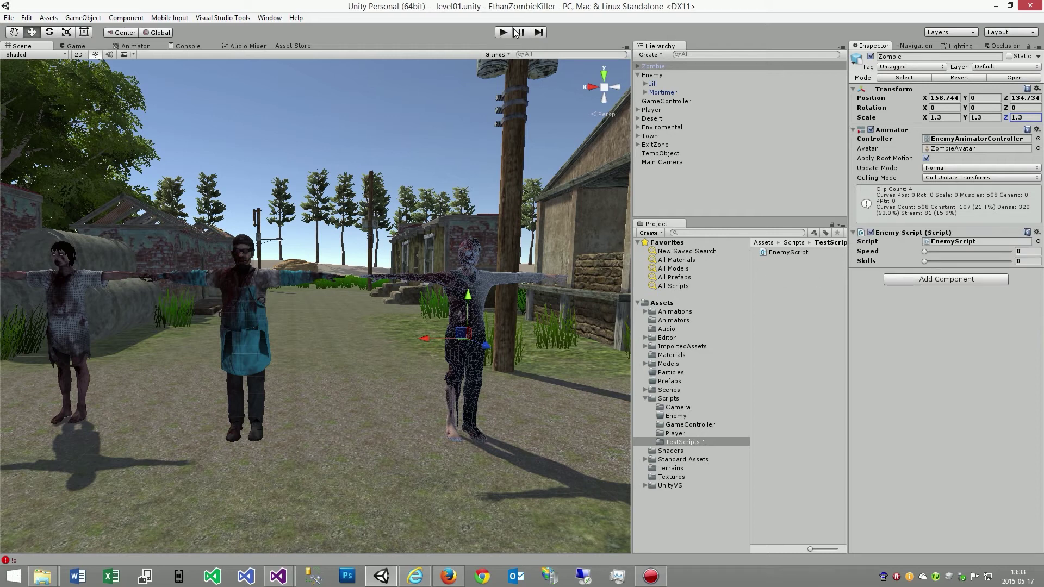
Run the scene in play mode and inspect Jill and the Zombie.
{"action": "left_click", "coordinate": [503, 33]}
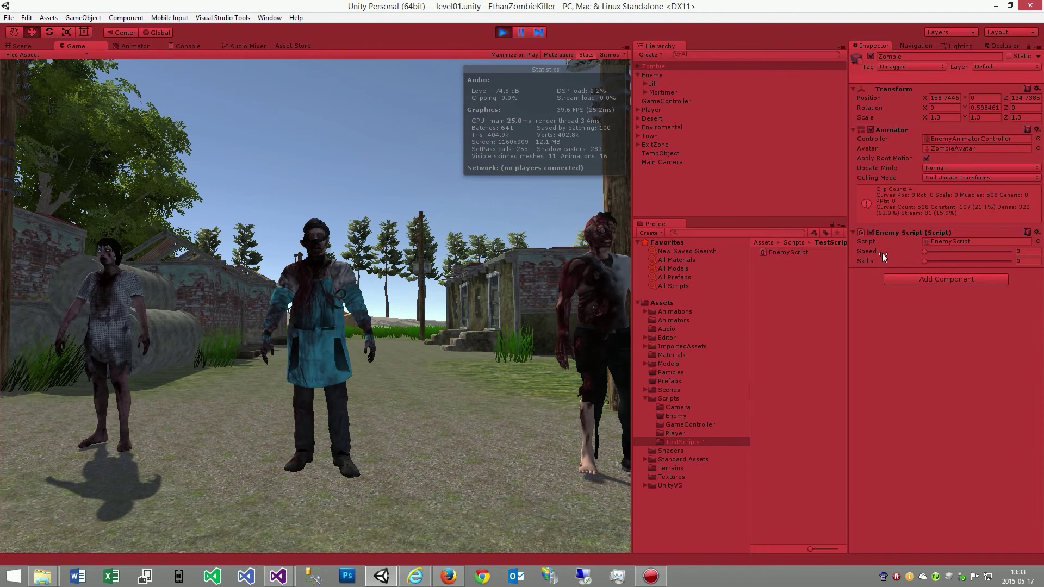
{"action": "left_click", "coordinate": [654, 83]}
{"action": "left_click", "coordinate": [647, 67]}
Stop the play test, parent the Zombie under Enemy, and run the scene again.
{"action": "key", "text": "ctrl+p"}
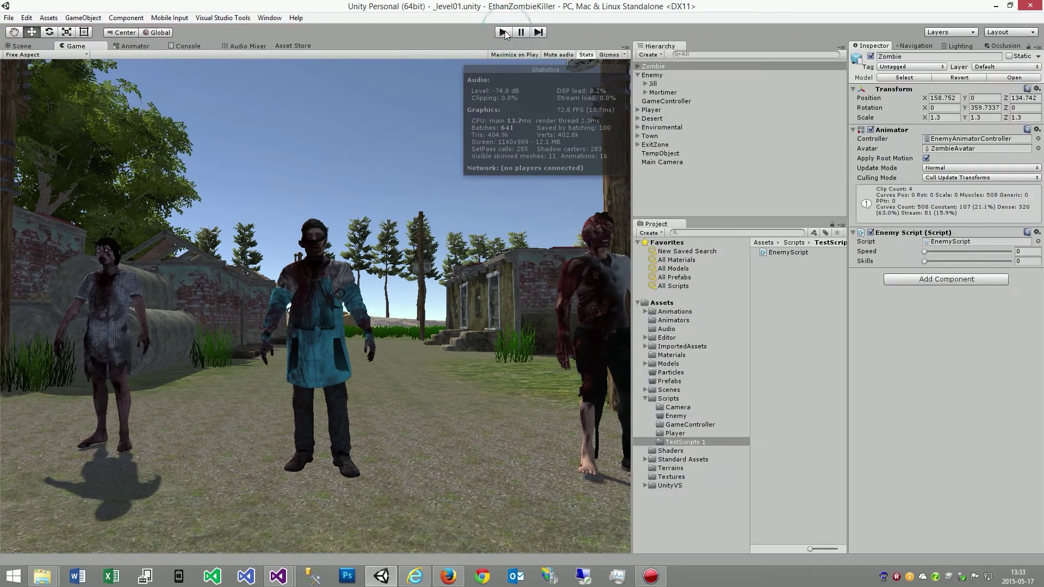
{"action": "left_click_drag", "start_coordinate": [651, 66], "coordinate": [648, 76]}
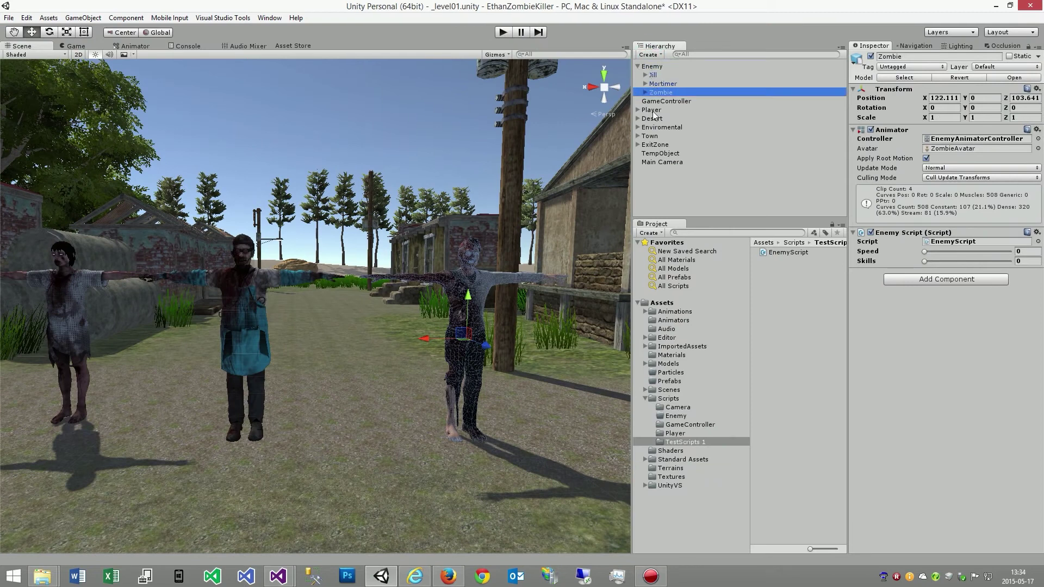
{"action": "left_click", "coordinate": [509, 38]}
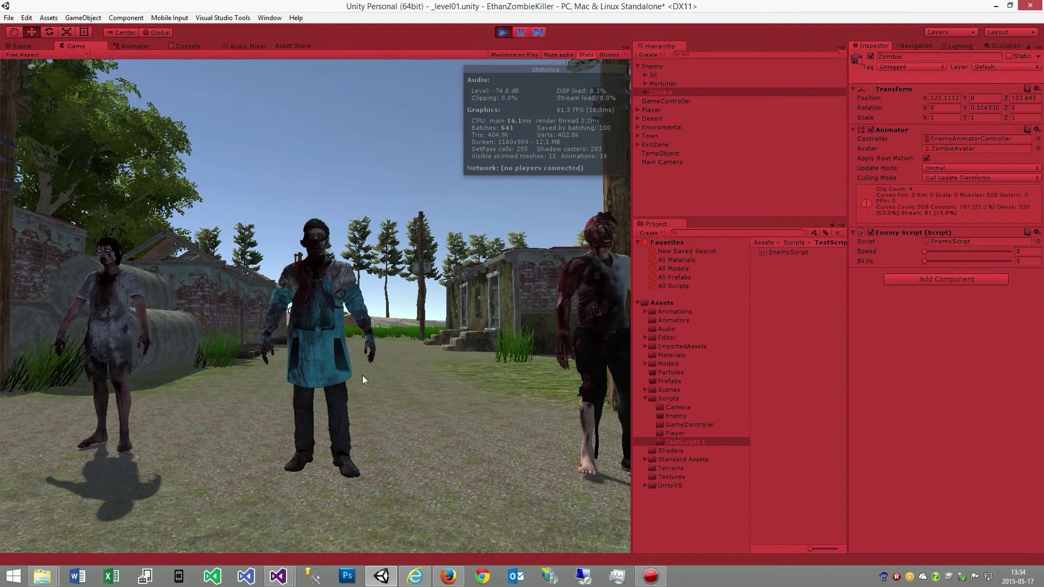
Widen the Game view, inspect Jill, Mortimer and the Zombie, and raise the Zombie's Skills to 2.
{"action": "left_click_drag", "start_coordinate": [631, 258], "coordinate": [701, 258]}
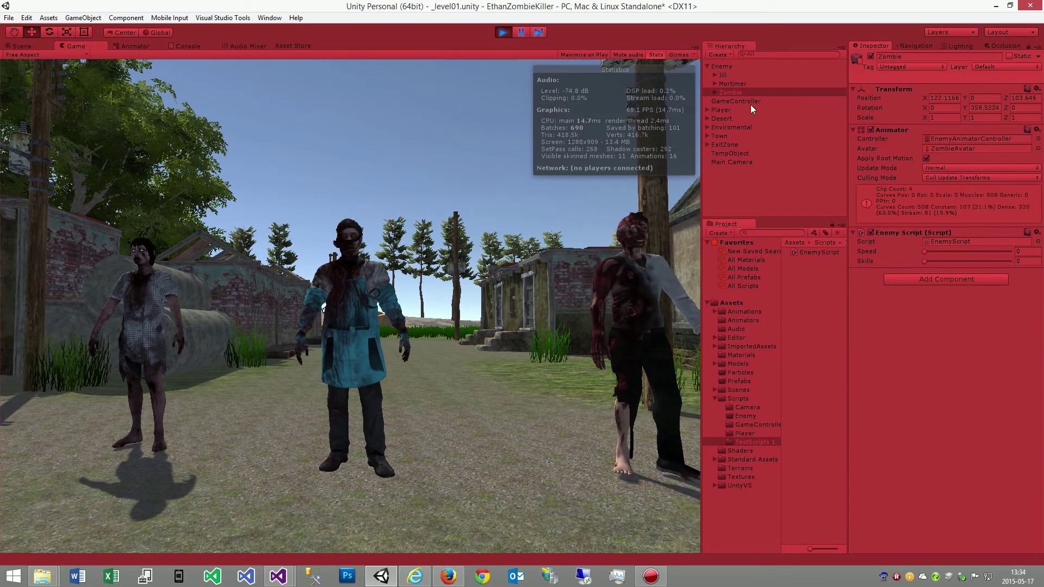
{"action": "left_click", "coordinate": [723, 75]}
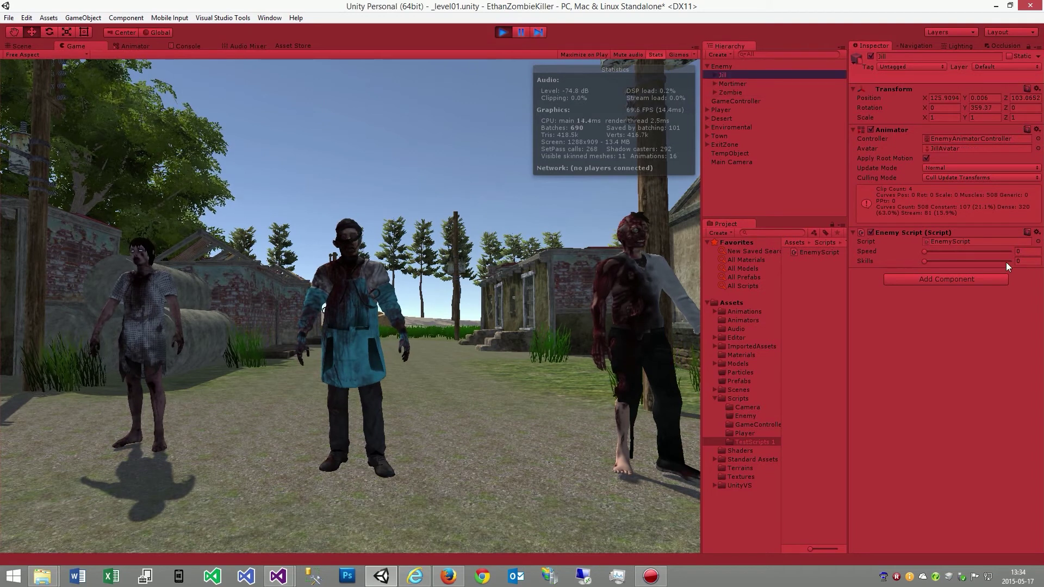
{"action": "left_click", "coordinate": [728, 83]}
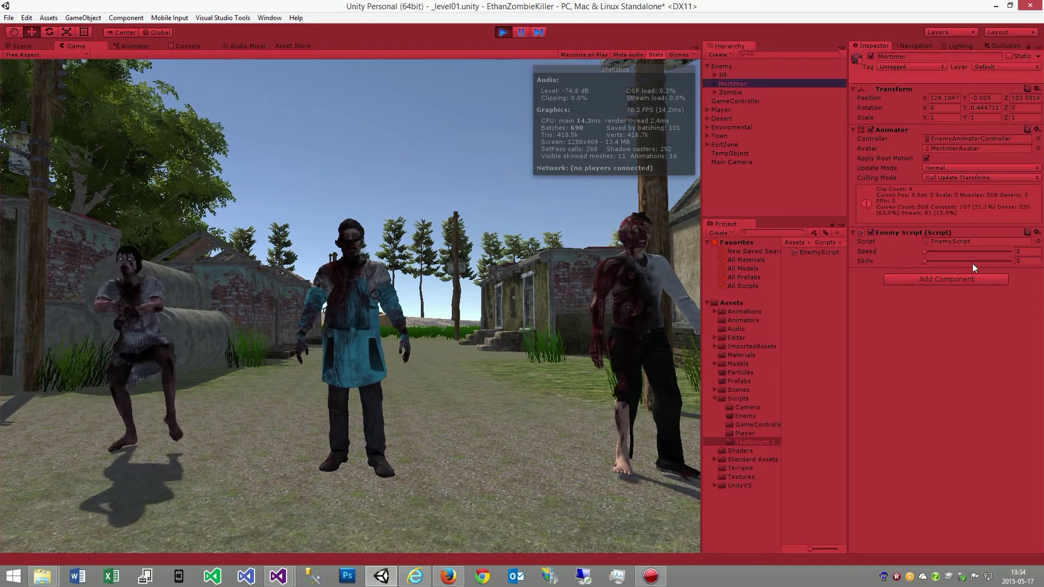
{"action": "left_click", "coordinate": [731, 92]}
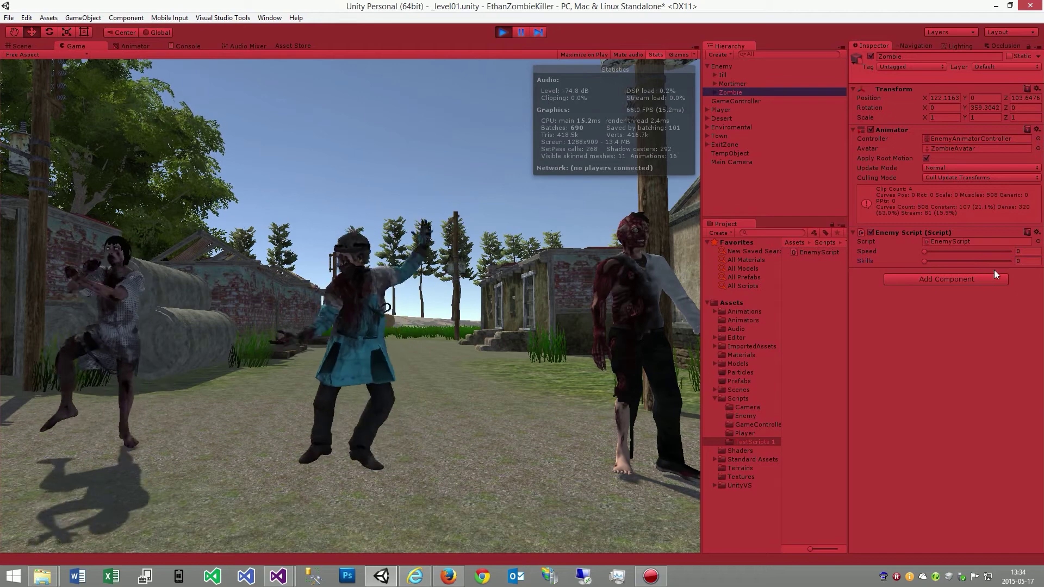
{"action": "left_click", "coordinate": [1010, 262]}
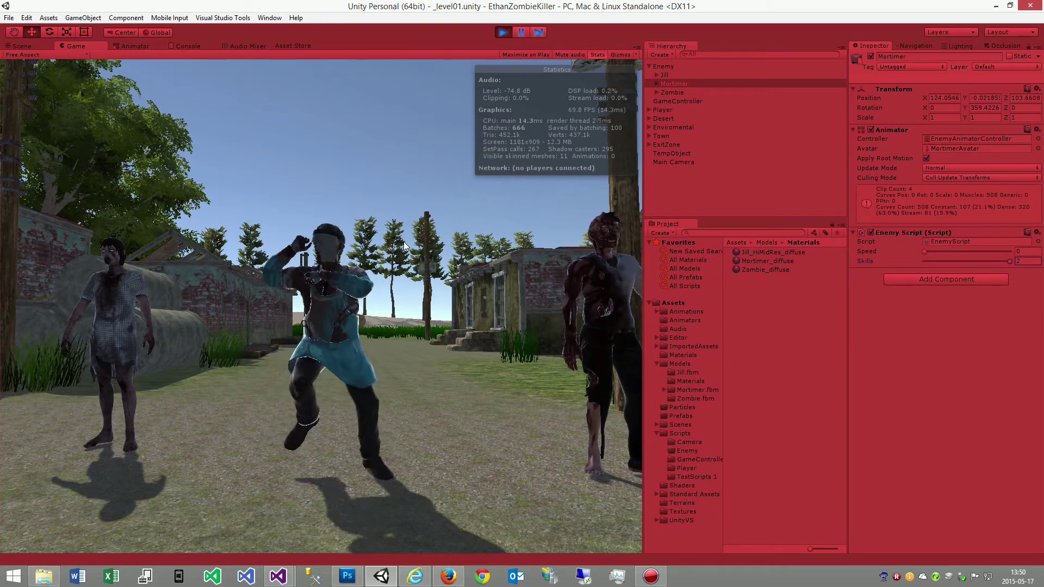
Stop the play test so Jill, Mortimer and the Zombie return to T-pose.
{"action": "left_click", "coordinate": [498, 31]}
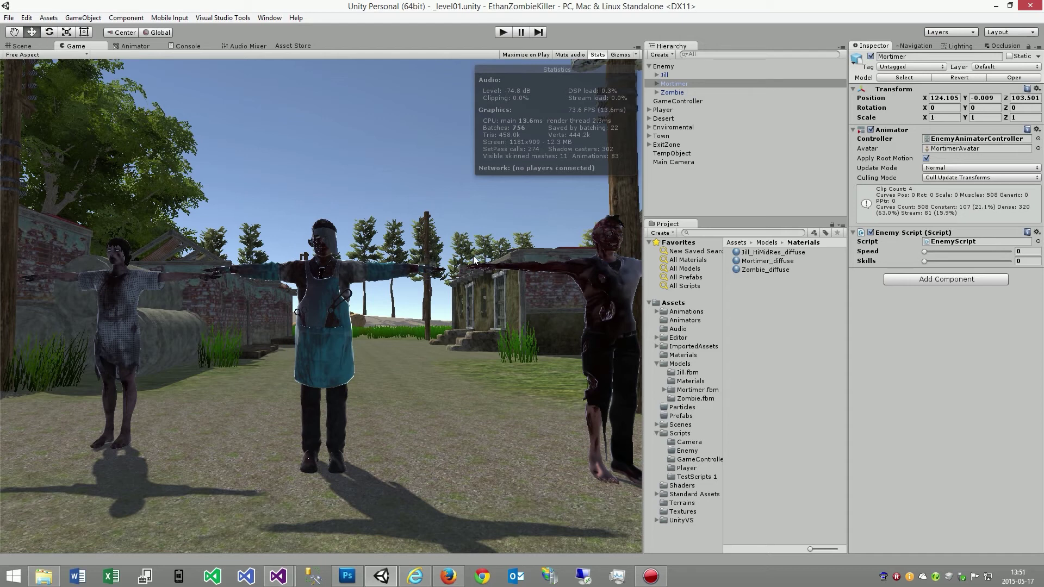
Clear Mortimer_diffuse's specular texture, lower its smoothness, and give it a soft red specular colour.
{"action": "left_click", "coordinate": [752, 265]}
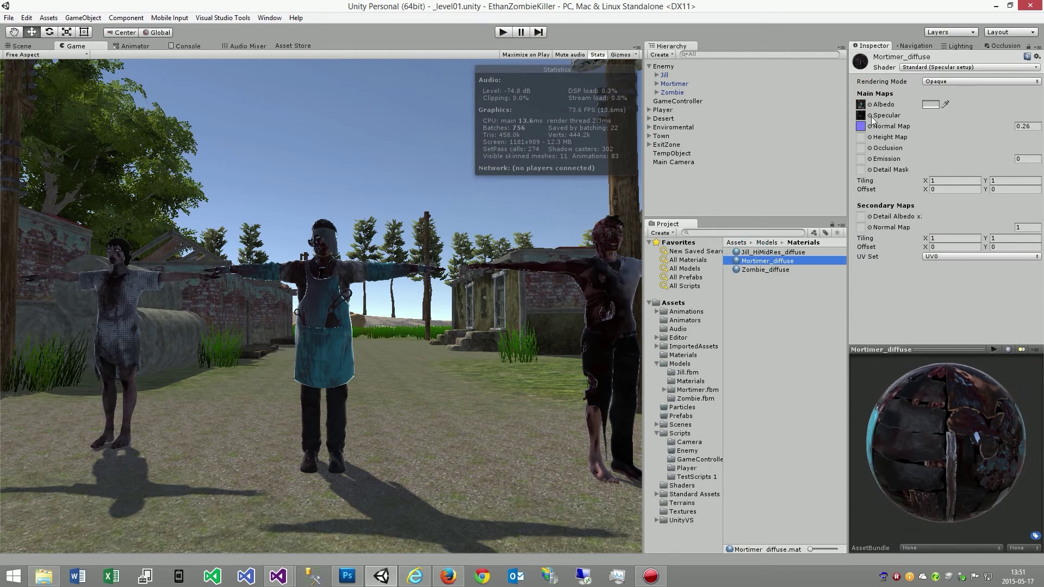
{"action": "left_click", "coordinate": [870, 116]}
{"action": "left_click_drag", "start_coordinate": [788, 293], "coordinate": [770, 179]}
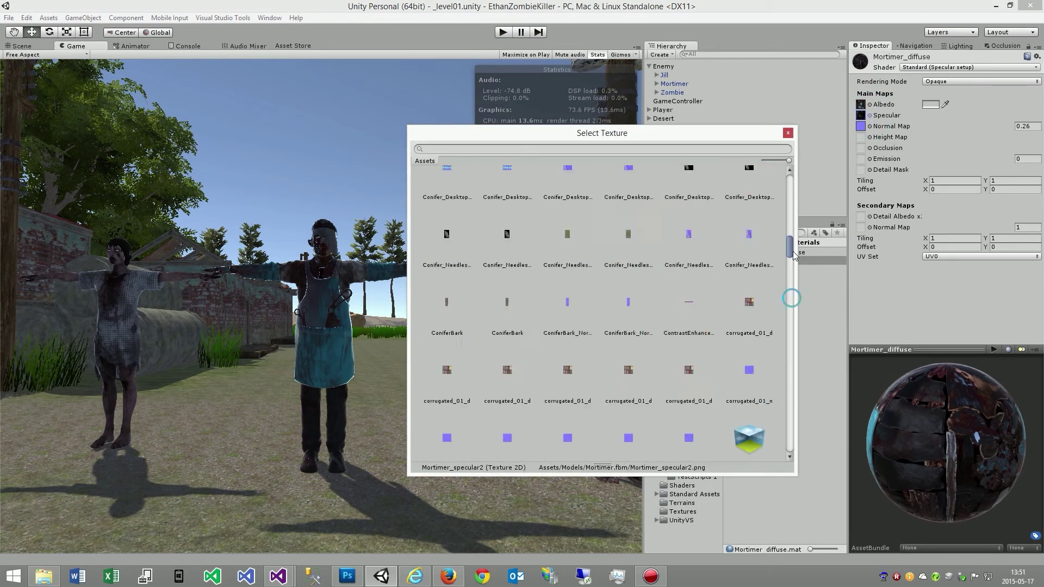
{"action": "left_click", "coordinate": [440, 203]}
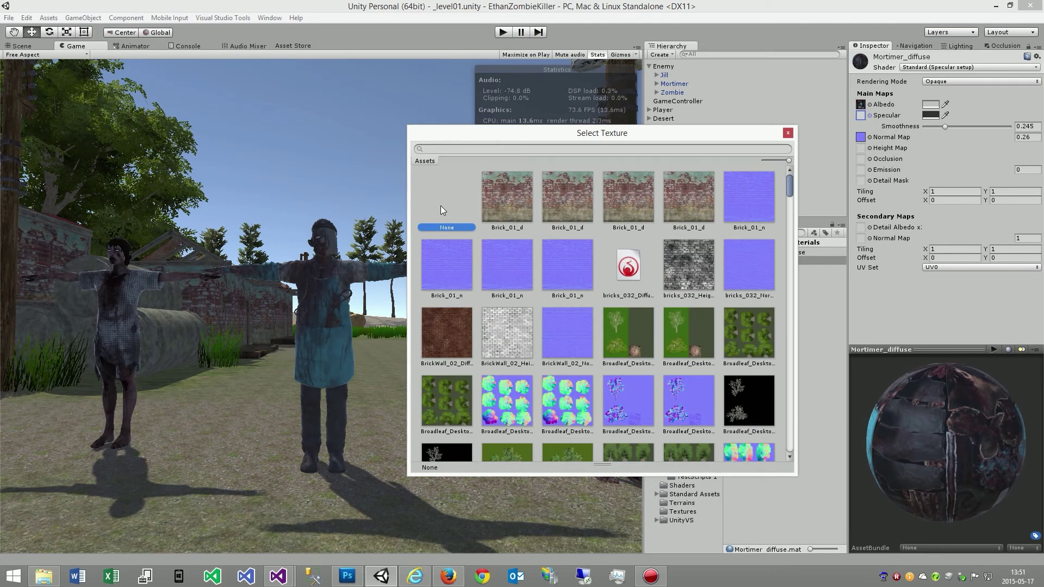
{"action": "left_click", "coordinate": [787, 133]}
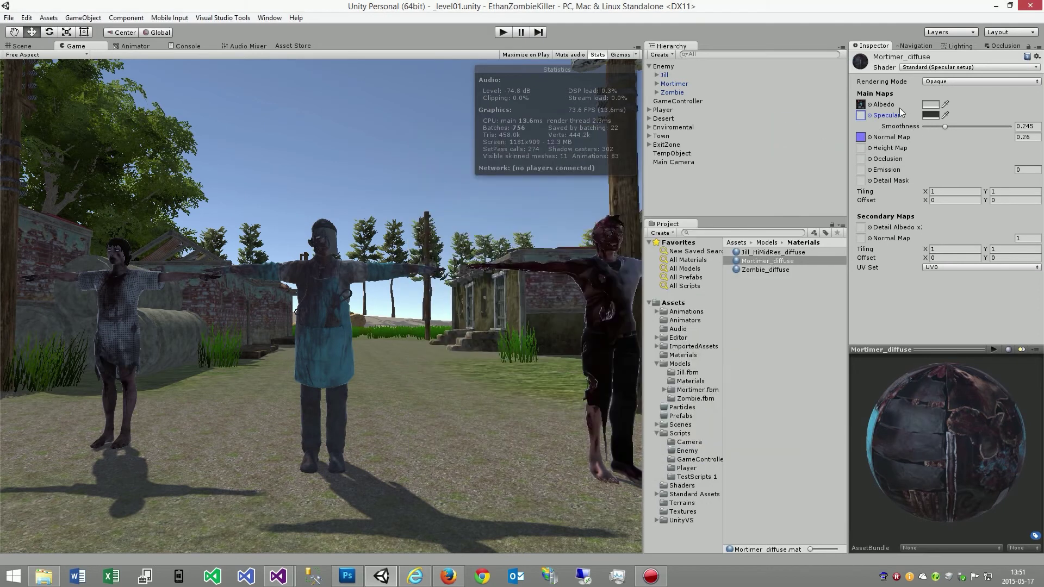
{"action": "left_click_drag", "start_coordinate": [943, 128], "coordinate": [878, 127]}
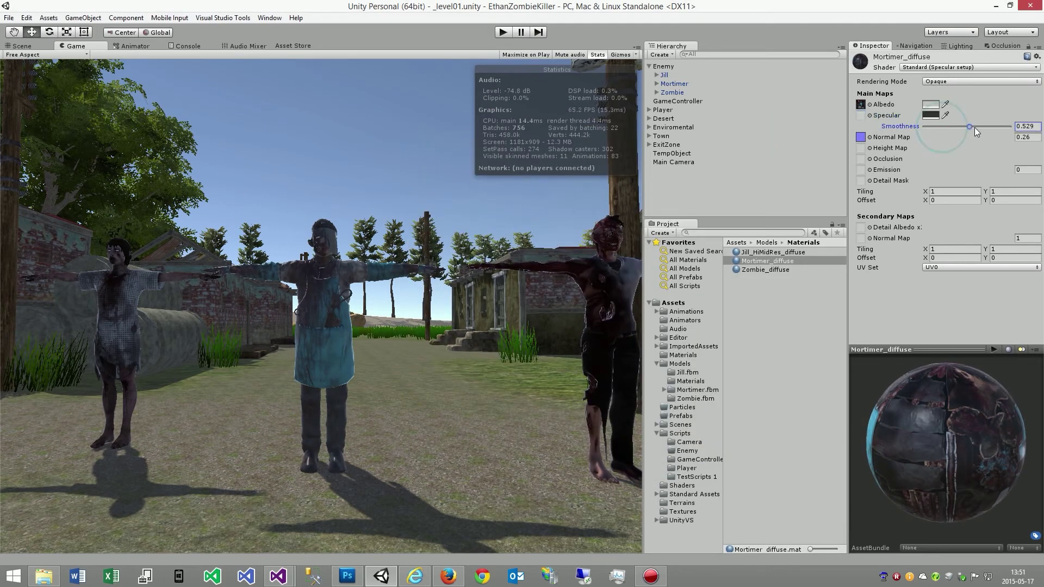
{"action": "left_click", "coordinate": [930, 115]}
{"action": "left_click_drag", "start_coordinate": [28, 84], "coordinate": [49, 120]}
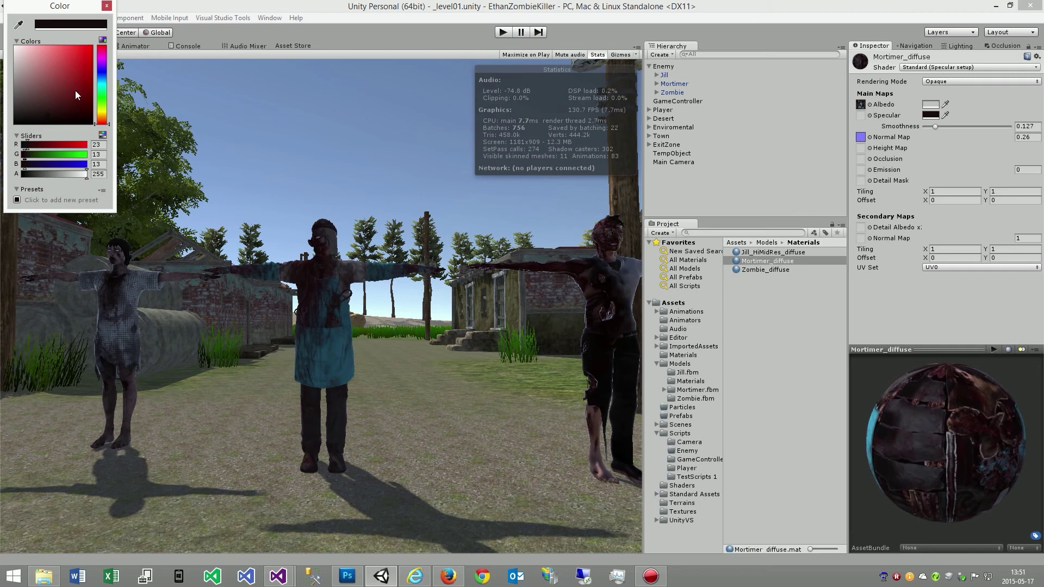
{"action": "left_click_drag", "start_coordinate": [50, 97], "coordinate": [43, 105]}
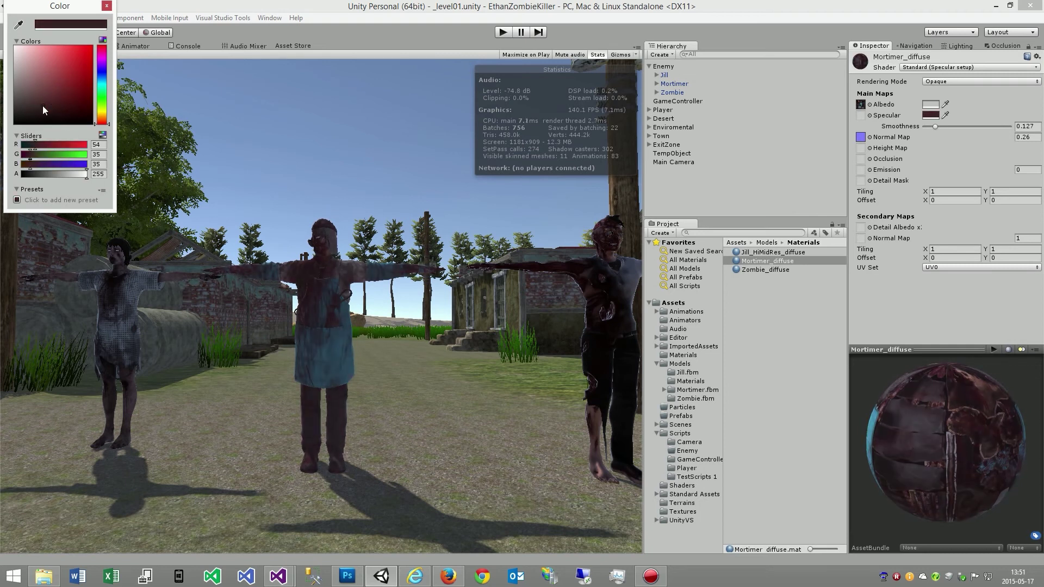
{"action": "left_click", "coordinate": [106, 6]}
Use Mortimer_specular2 as the specular map and view the specular image in Photoshop.
{"action": "left_click", "coordinate": [862, 116]}
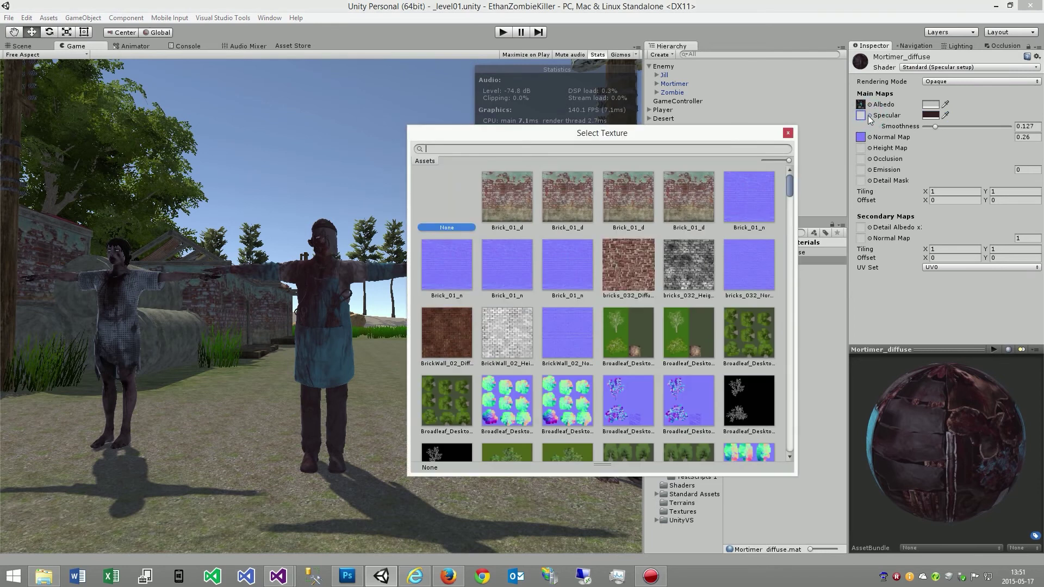
{"action": "type", "text": "mor"}
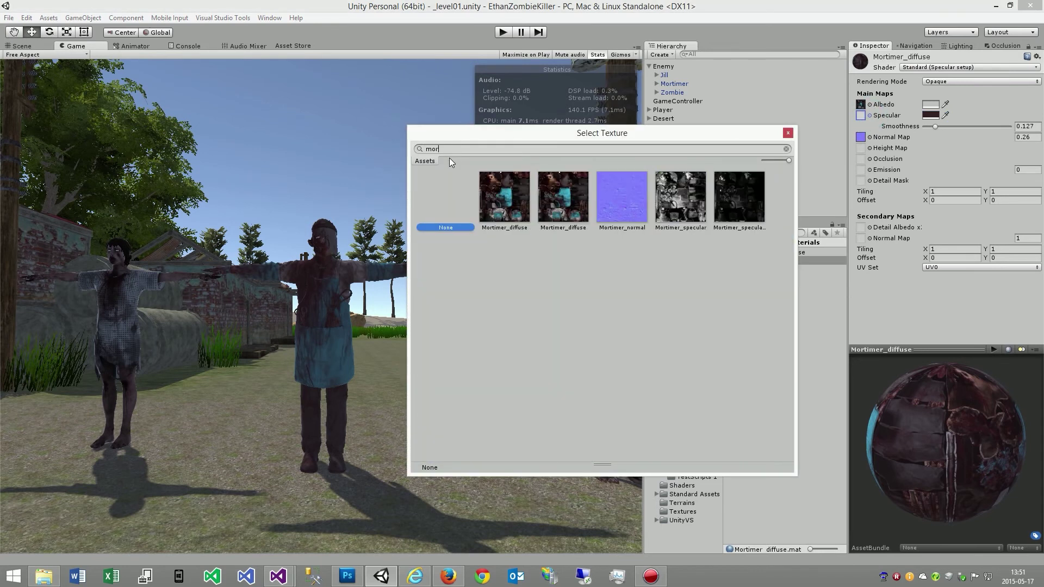
{"action": "left_click", "coordinate": [747, 196]}
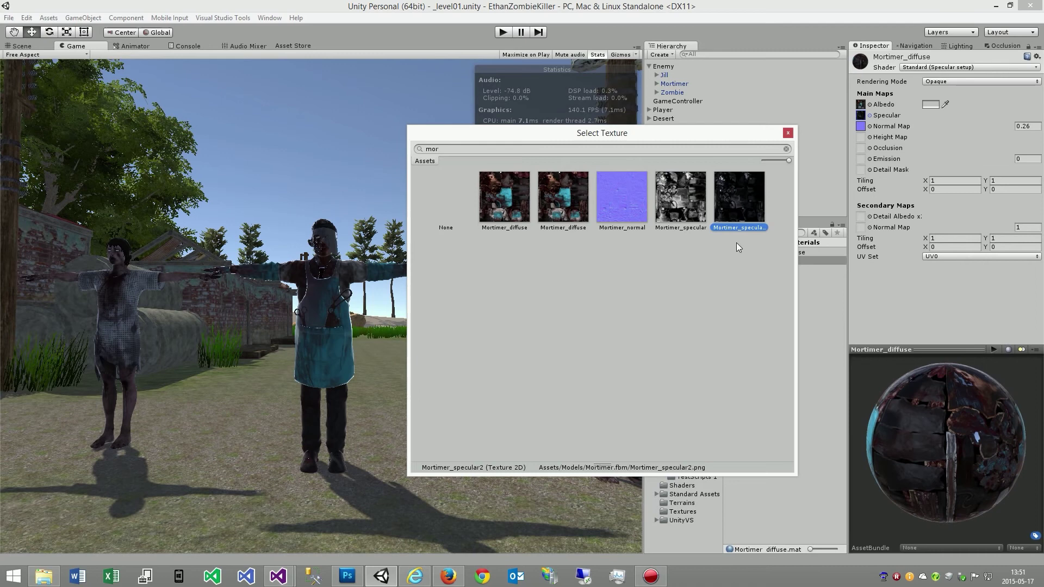
{"action": "key", "text": "alt+Tab"}
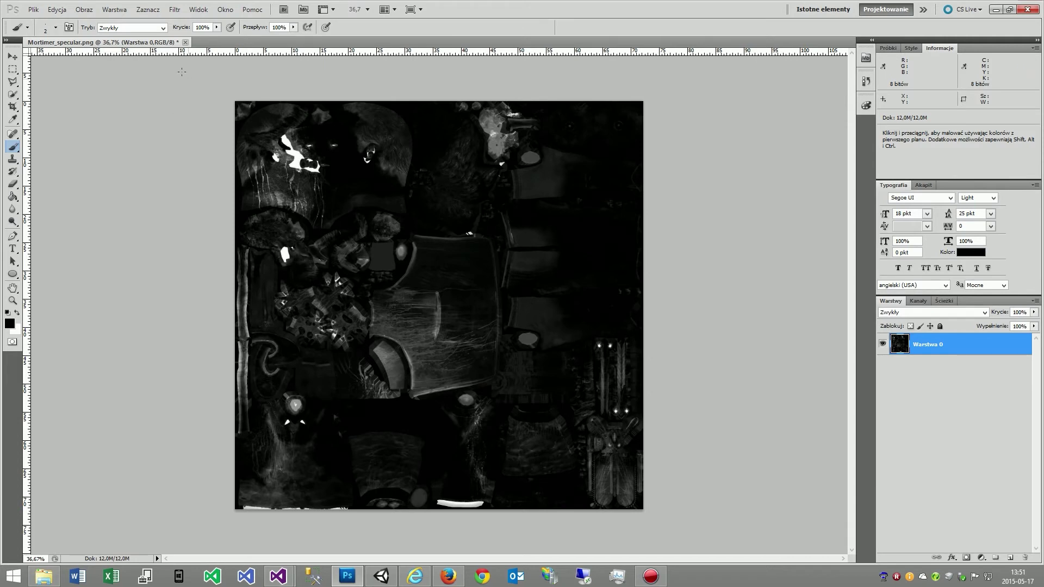
{"action": "left_click", "coordinate": [994, 10]}
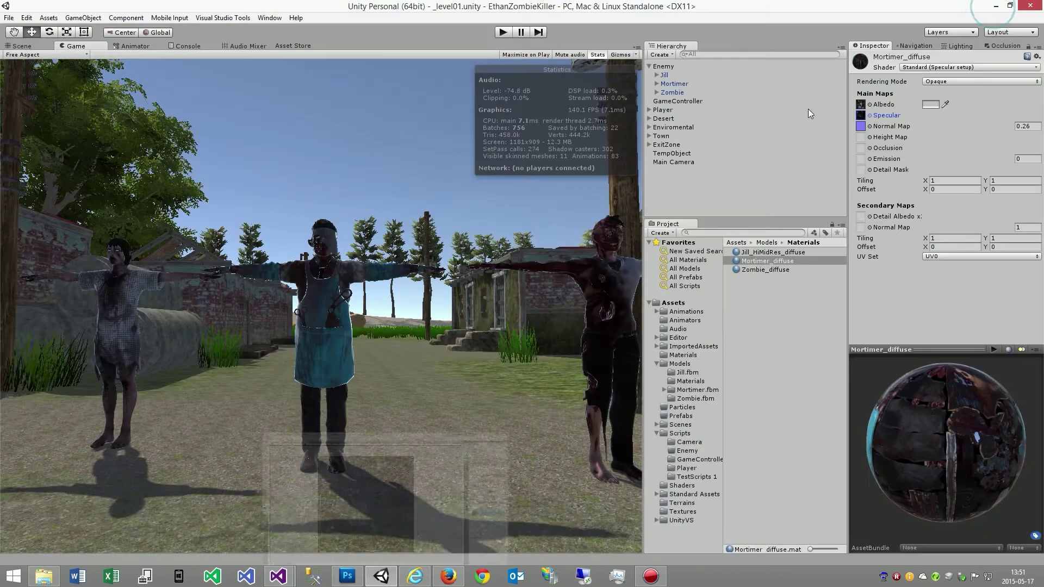
{"action": "left_click", "coordinate": [868, 115]}
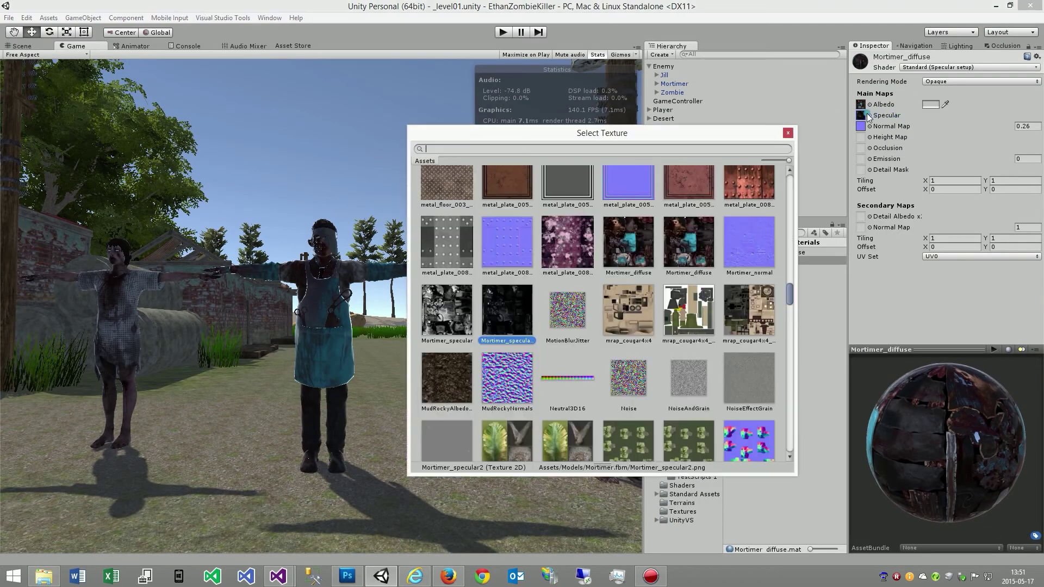
{"action": "type", "text": "mor"}
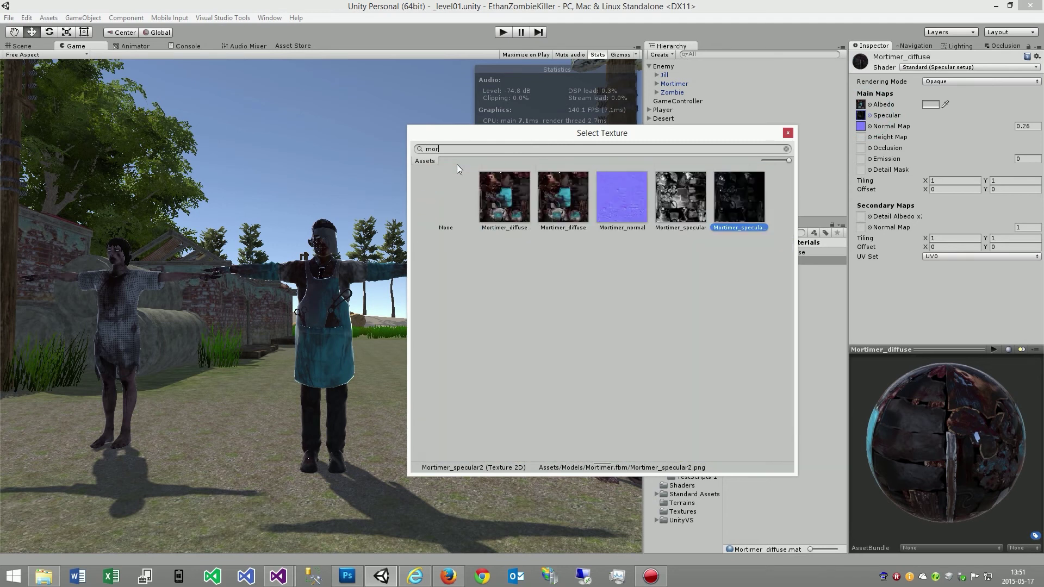
{"action": "double_click", "coordinate": [751, 190]}
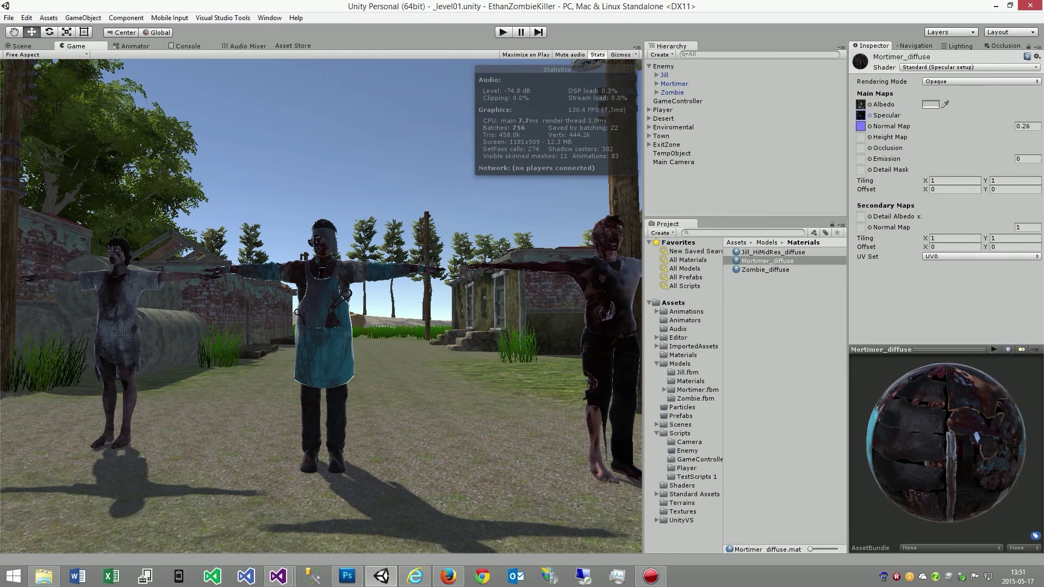
{"action": "left_click", "coordinate": [21, 45]}
Orbit the Scene view close around Mortimer, then down the street behind him and Jill.
{"action": "mouse_move", "coordinate": [307, 286]}
{"action": "left_mouse_down", "text": "alt"}
{"action": "mouse_move", "coordinate": [332, 272]}
{"action": "mouse_move", "coordinate": [327, 305]}
{"action": "mouse_move", "coordinate": [338, 304]}
{"action": "left_mouse_up", "text": "alt"}
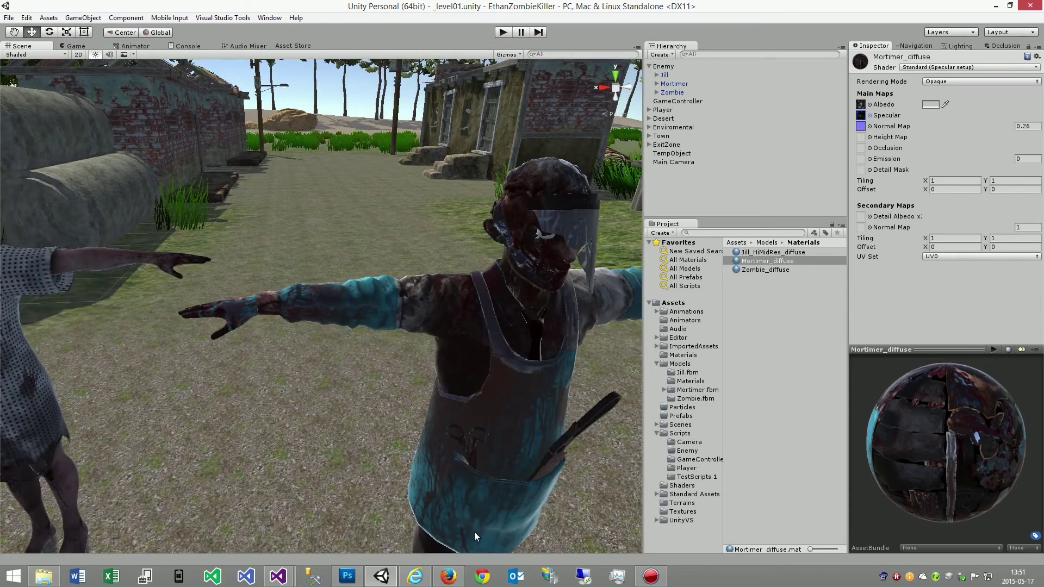
{"action": "mouse_move", "coordinate": [523, 402]}
{"action": "left_mouse_down", "text": "alt"}
{"action": "mouse_move", "coordinate": [185, 401]}
{"action": "mouse_move", "coordinate": [208, 413]}
{"action": "mouse_move", "coordinate": [303, 403]}
{"action": "mouse_move", "coordinate": [220, 375]}
{"action": "left_mouse_up", "text": "alt"}
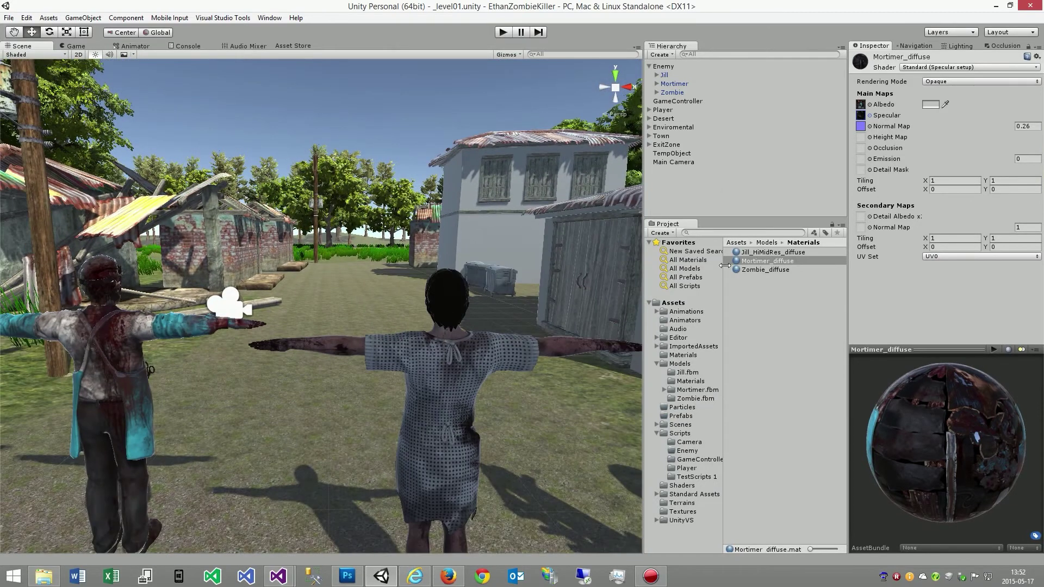
Review Jill_HiMidRes_diffuse (Standard shader, Metallic 0.821, normal strength 1) and orbit around the enemies.
{"action": "left_click", "coordinate": [771, 252]}
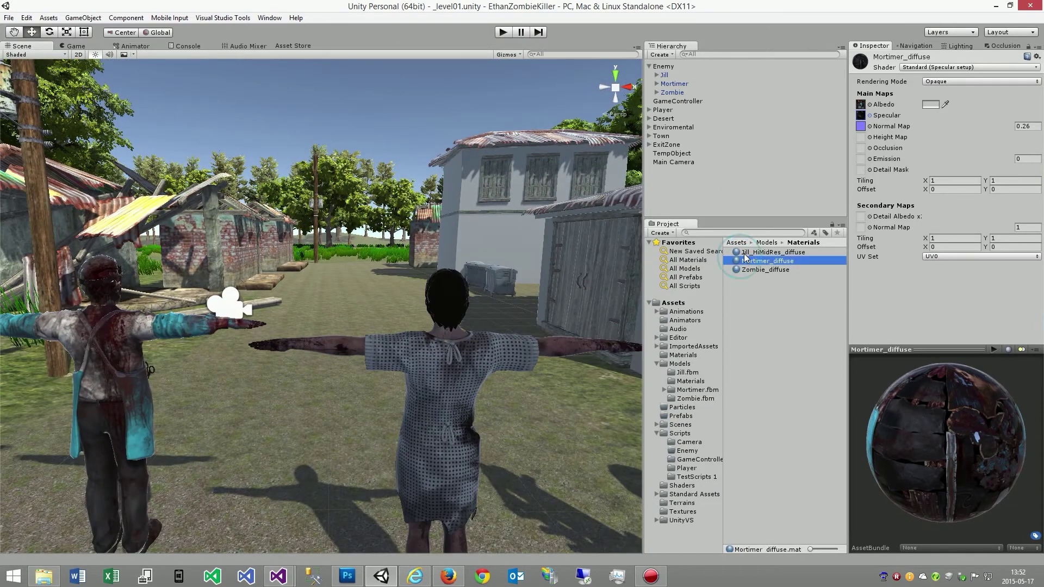
{"action": "left_click", "coordinate": [747, 270]}
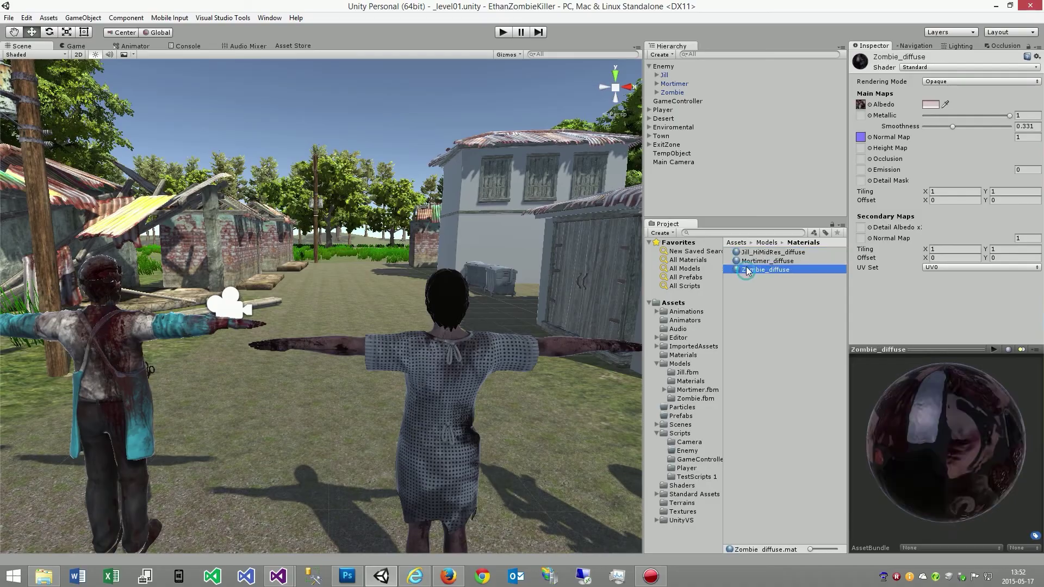
{"action": "left_click", "coordinate": [749, 253]}
{"action": "left_click_drag", "start_coordinate": [381, 315], "coordinate": [125, 318], "text": "alt"}
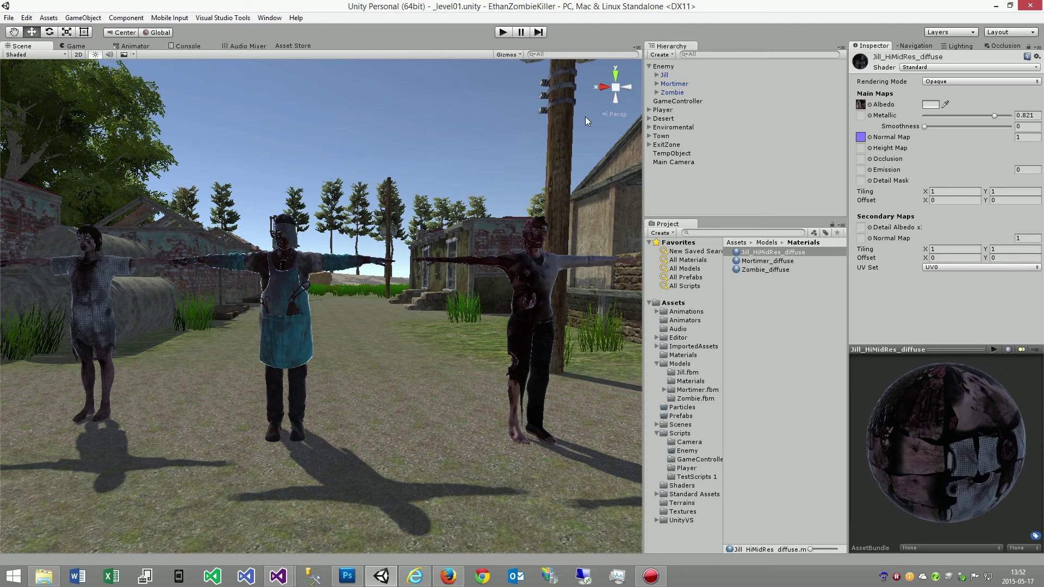
Activate PlayerCamera under Player, deactivate Main Camera, and start play mode.
{"action": "left_click", "coordinate": [649, 110]}
{"action": "left_click", "coordinate": [683, 127]}
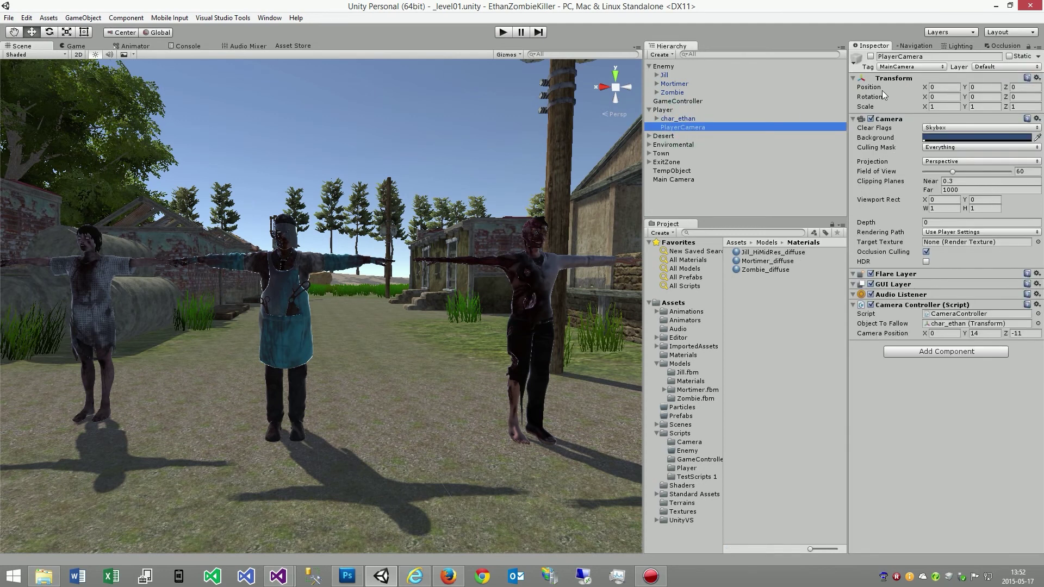
{"action": "left_click", "coordinate": [870, 57]}
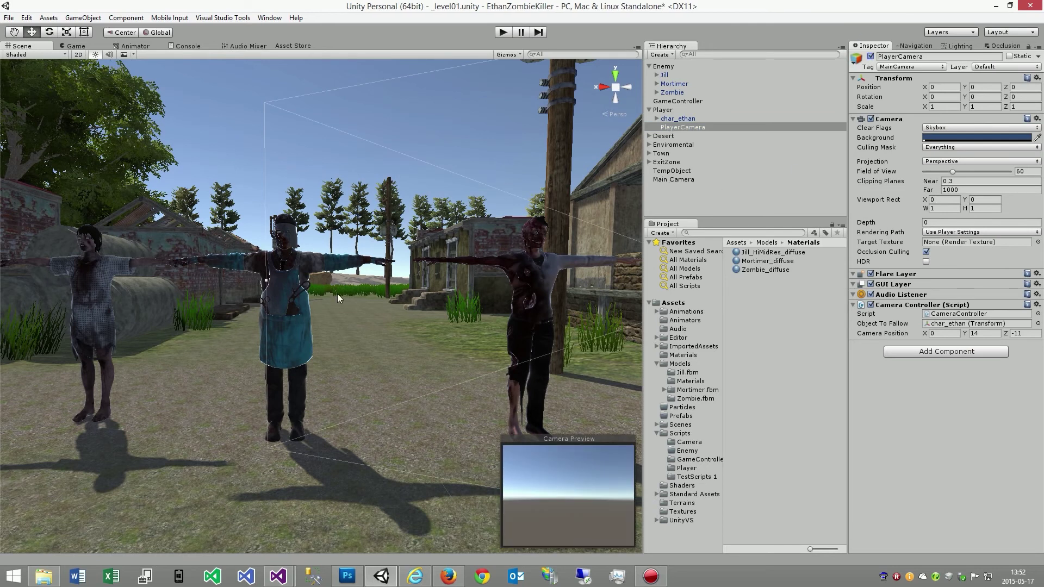
{"action": "left_click", "coordinate": [662, 179]}
{"action": "left_click", "coordinate": [871, 56]}
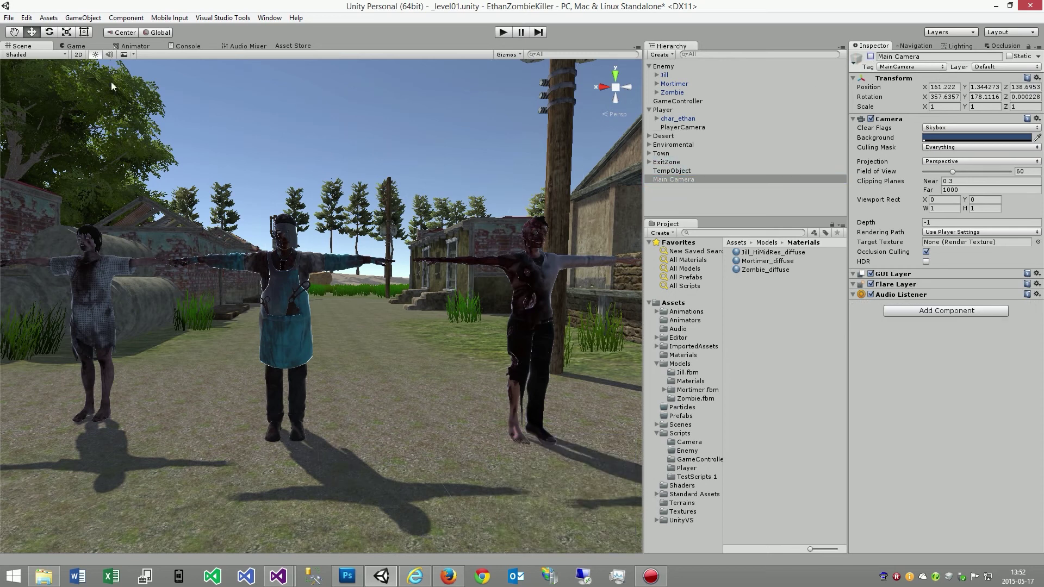
{"action": "left_click", "coordinate": [502, 32]}
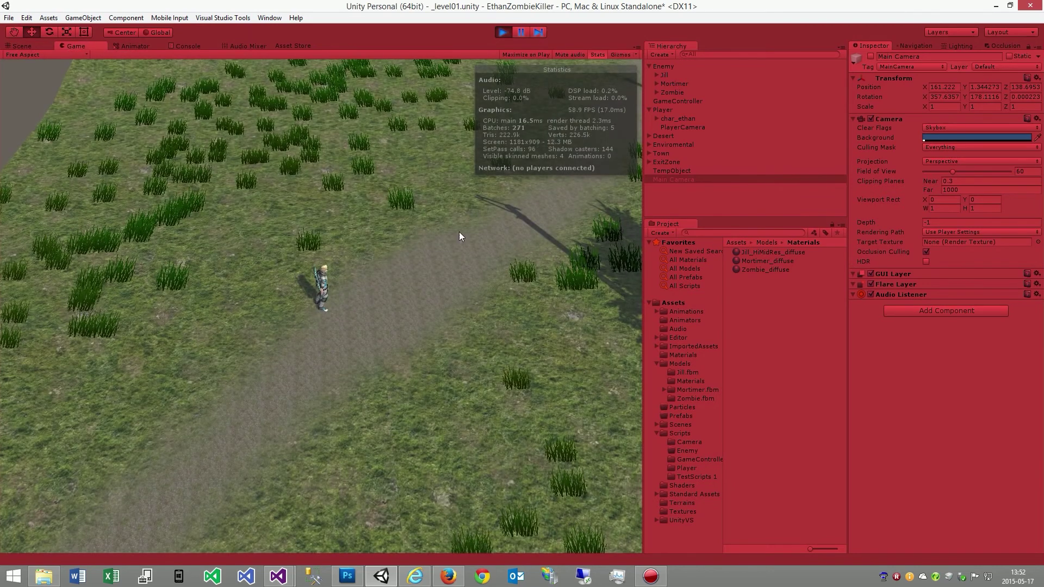
During play, check Jill's settings, set Mortimer's Skills to 1, then select the Zombie.
{"action": "left_click", "coordinate": [657, 75]}
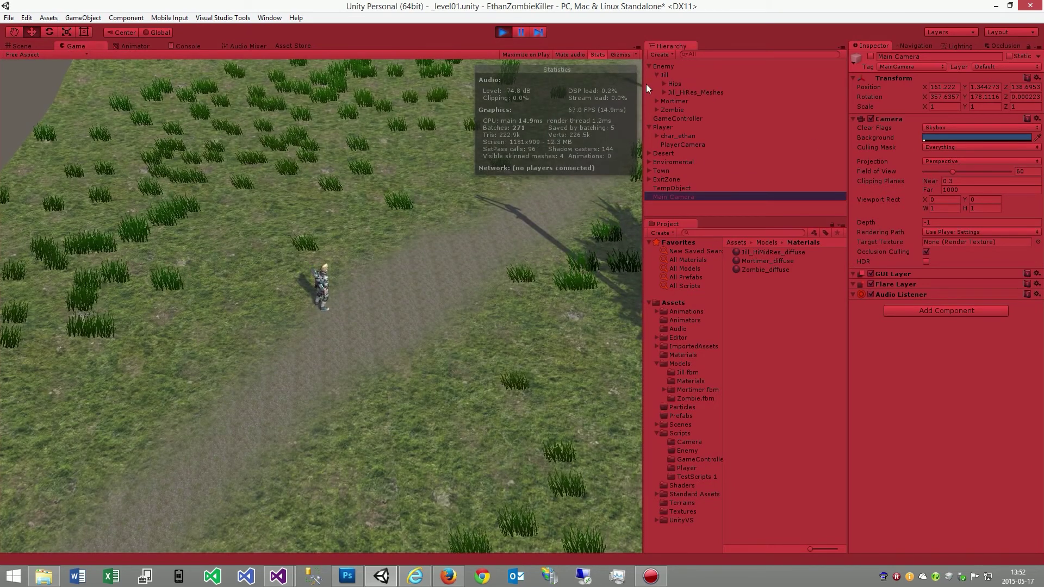
{"action": "left_click", "coordinate": [659, 74]}
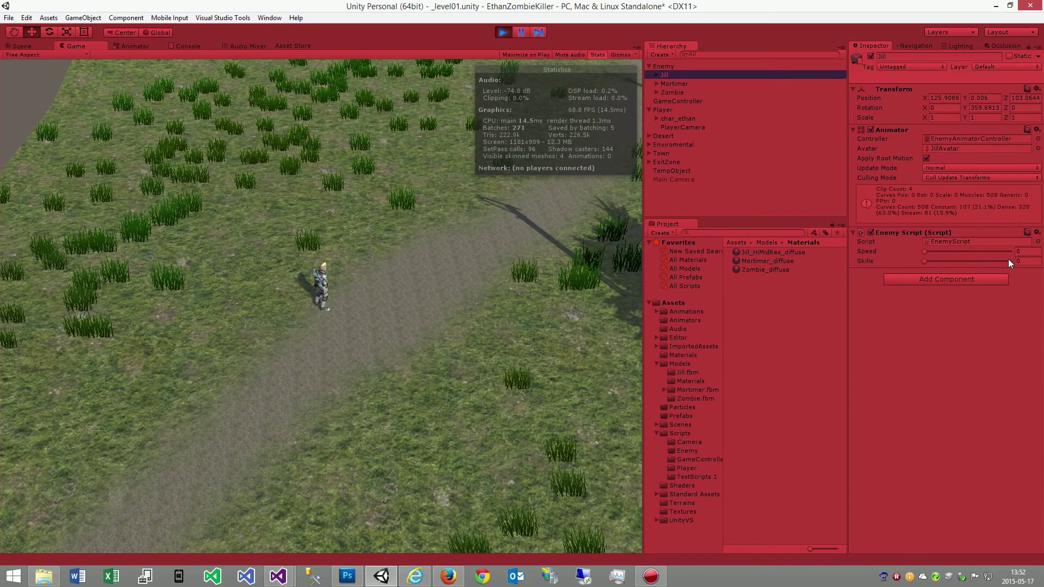
{"action": "left_click", "coordinate": [674, 83]}
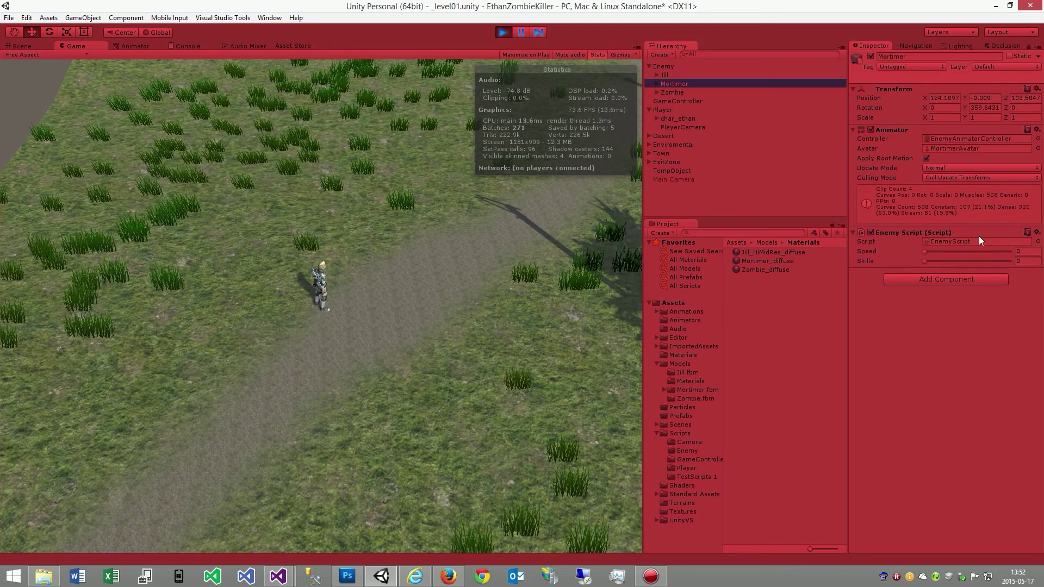
{"action": "left_click", "coordinate": [974, 262]}
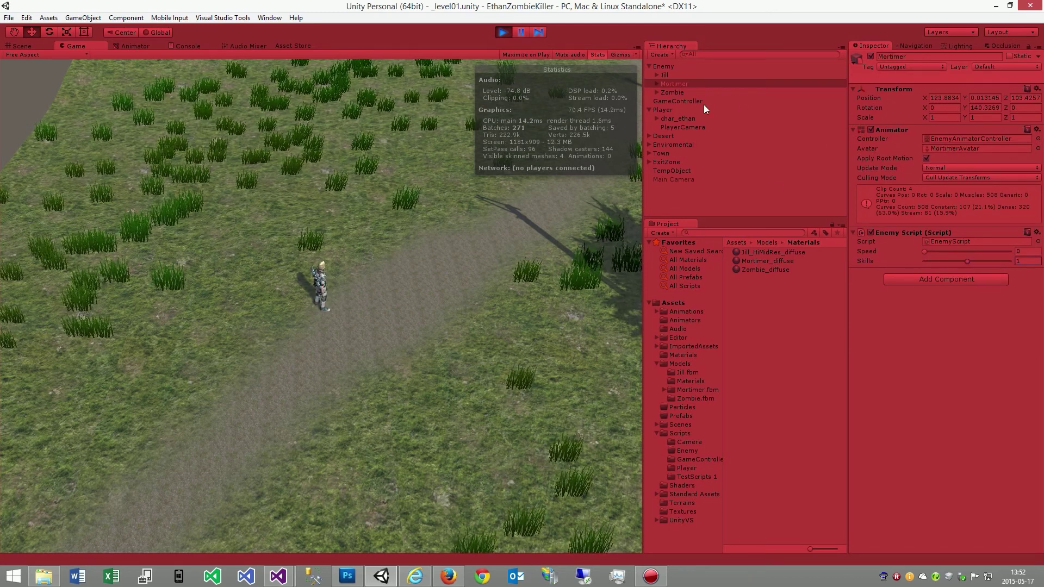
{"action": "left_click", "coordinate": [676, 92]}
Set Zombie's Skills to 2, then walk the player down the dirt path past the wooden poles.
{"action": "left_click", "coordinate": [1007, 261]}
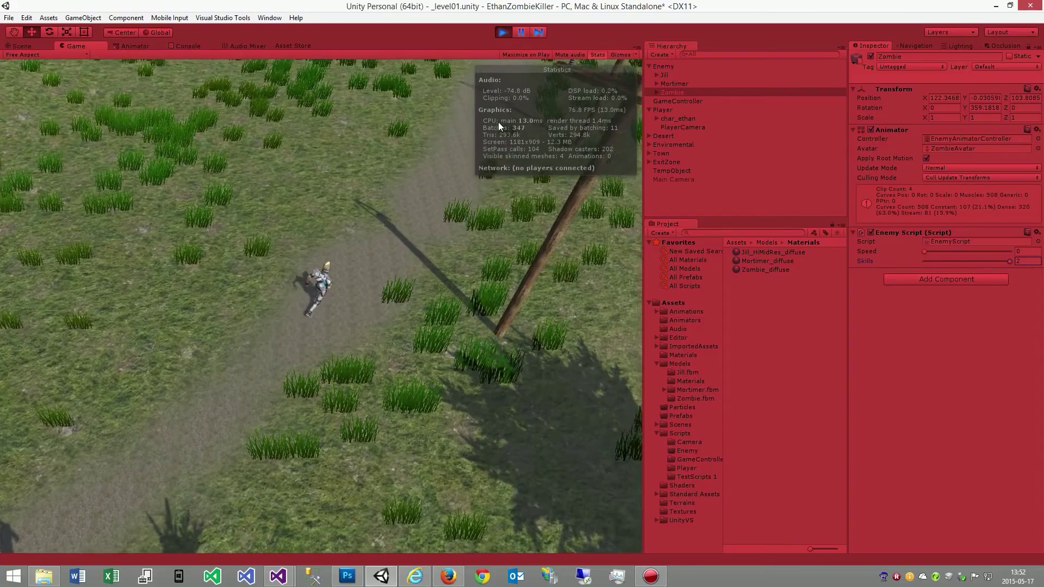
{"action": "key", "text": "s"}
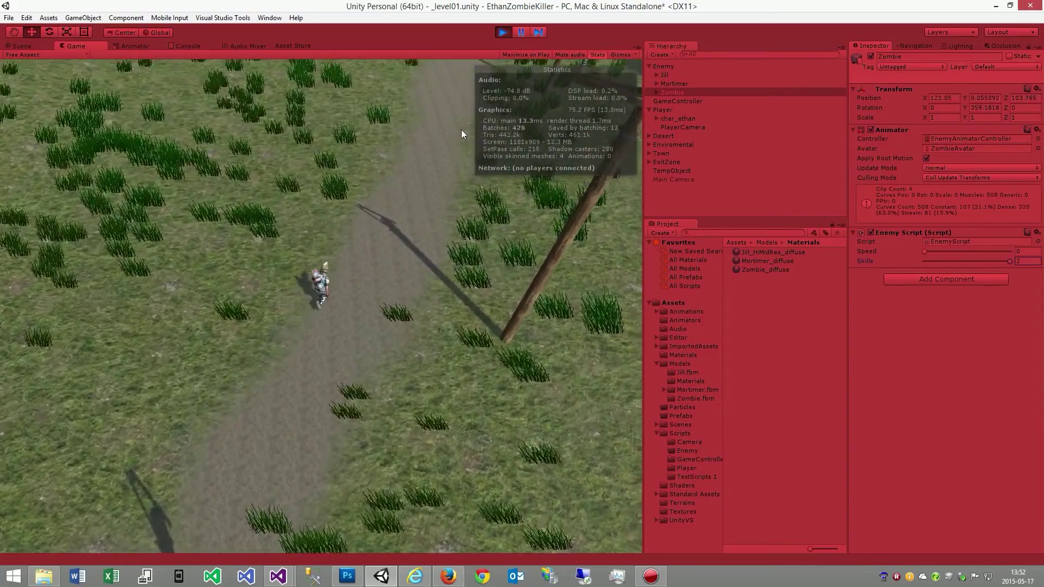
{"action": "key", "text": "w"}
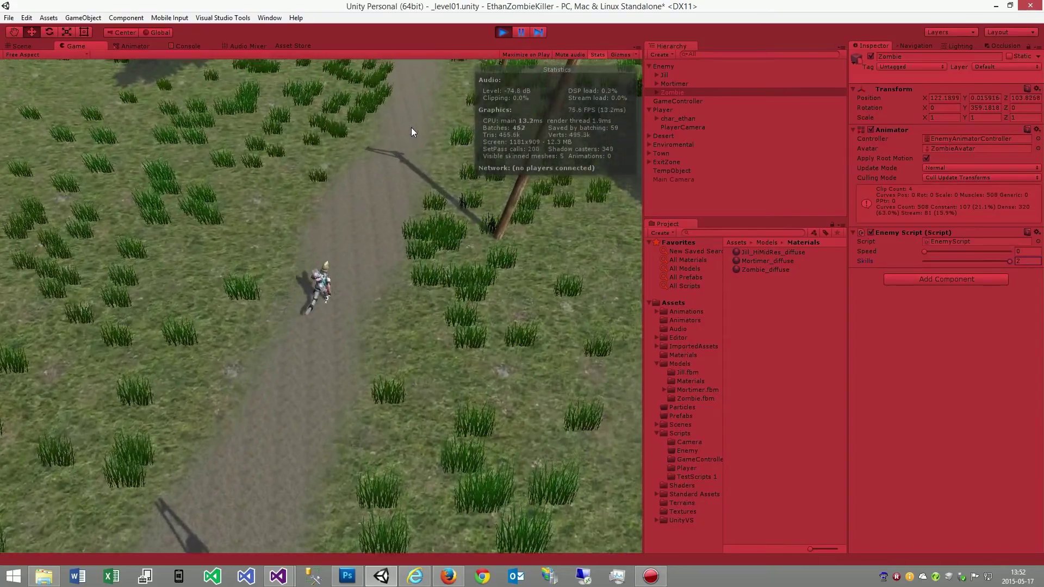
{"action": "key", "text": "s"}
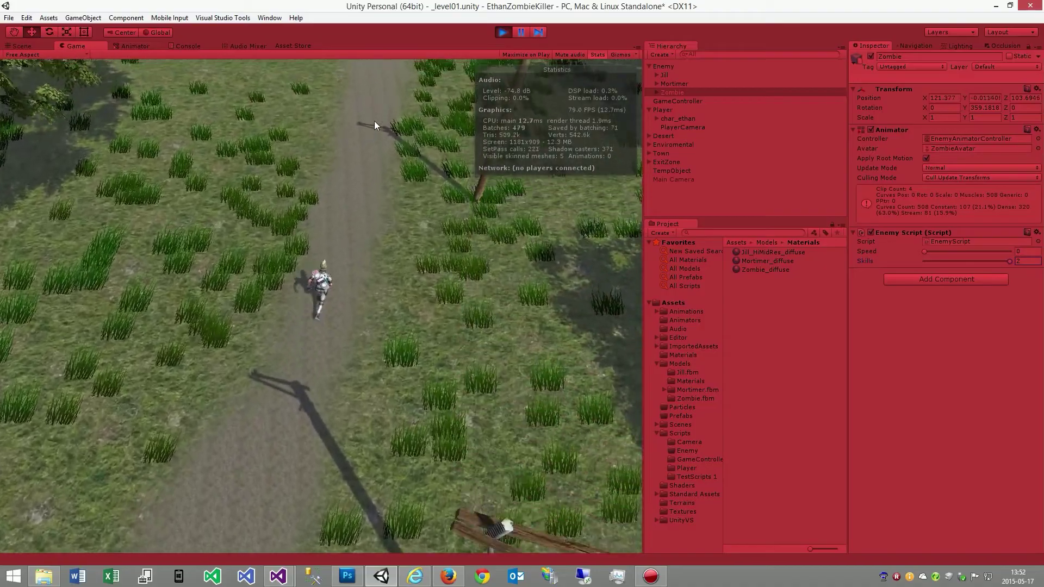
{"action": "key", "text": "s"}
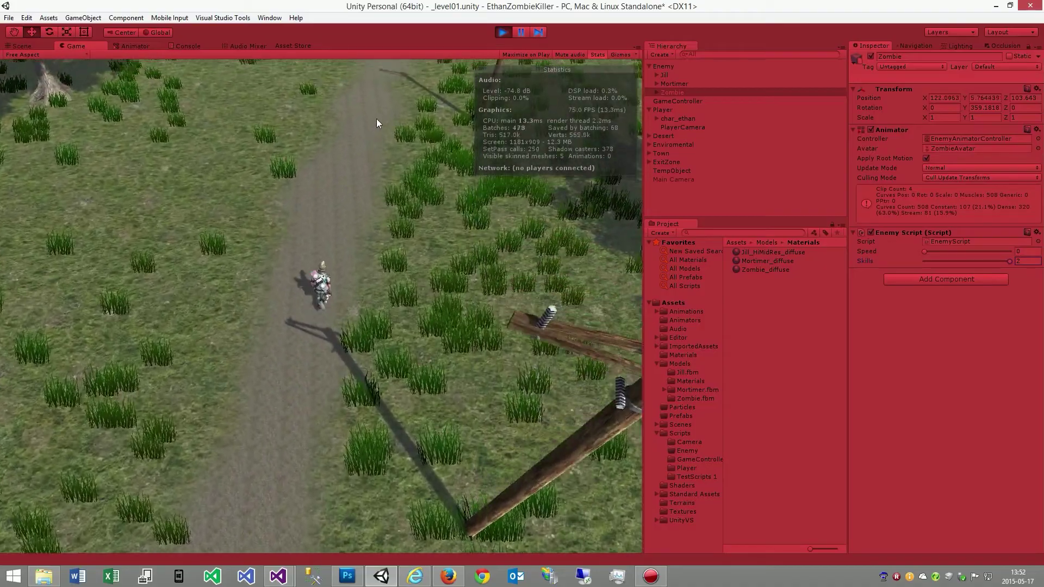
{"action": "key", "text": "s"}
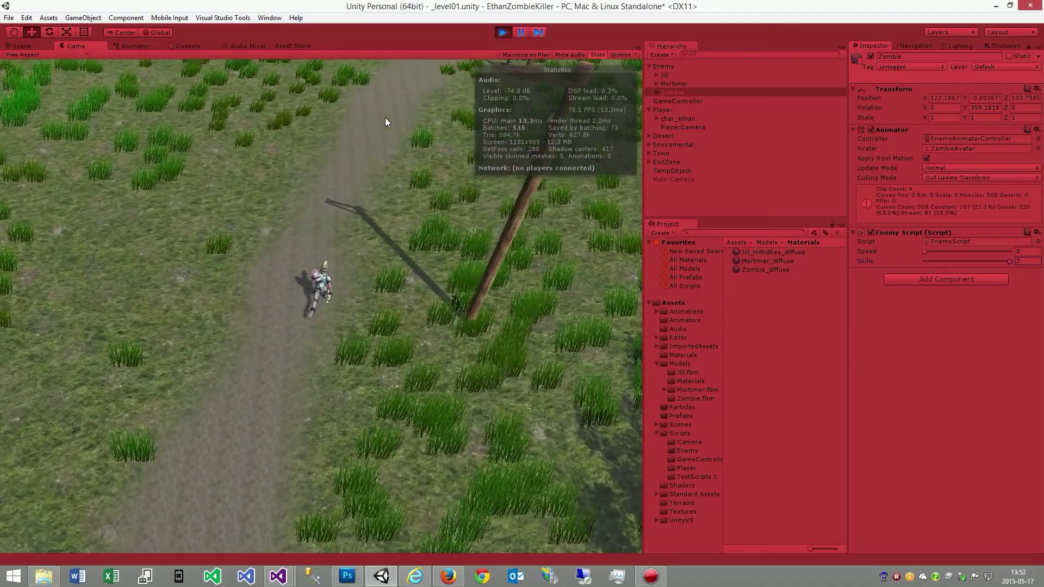
{"action": "key", "text": "s"}
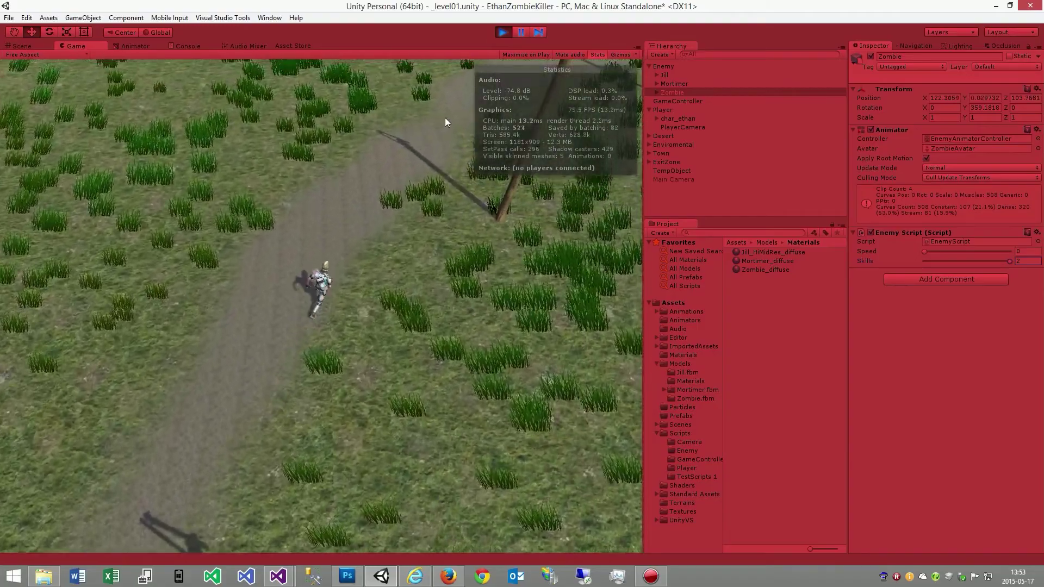
{"action": "key", "text": "s"}
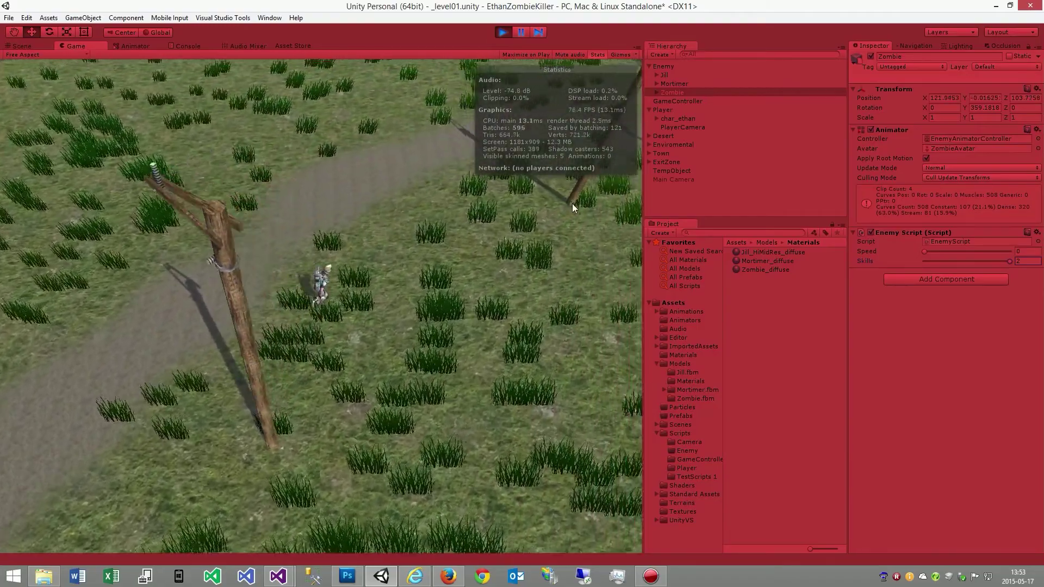
Walk the player between the town buildings and past the zombies so they follow.
{"action": "key", "text": "s"}
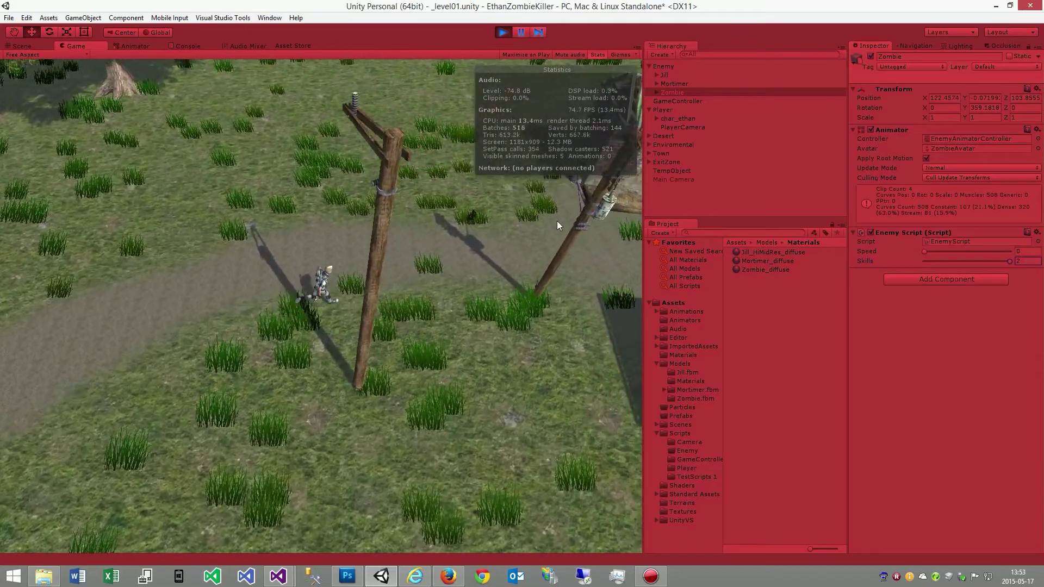
{"action": "key", "text": "s"}
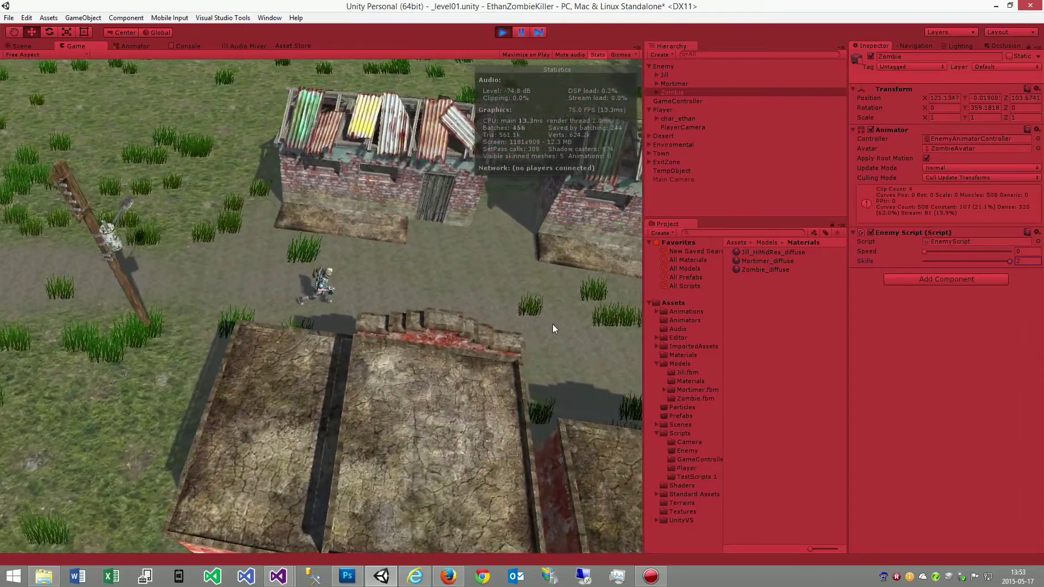
{"action": "key", "text": "s"}
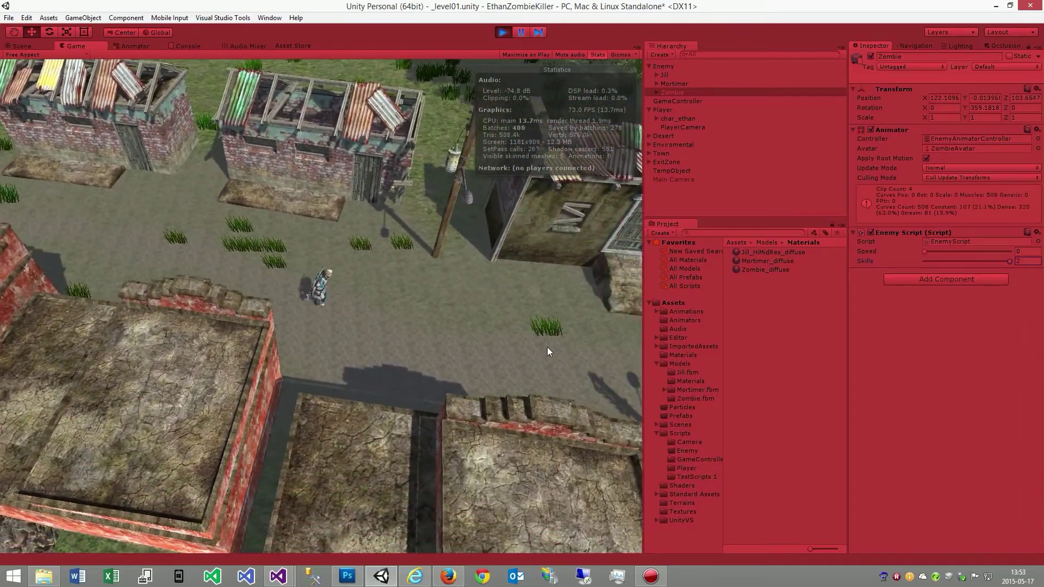
{"action": "key", "text": "s"}
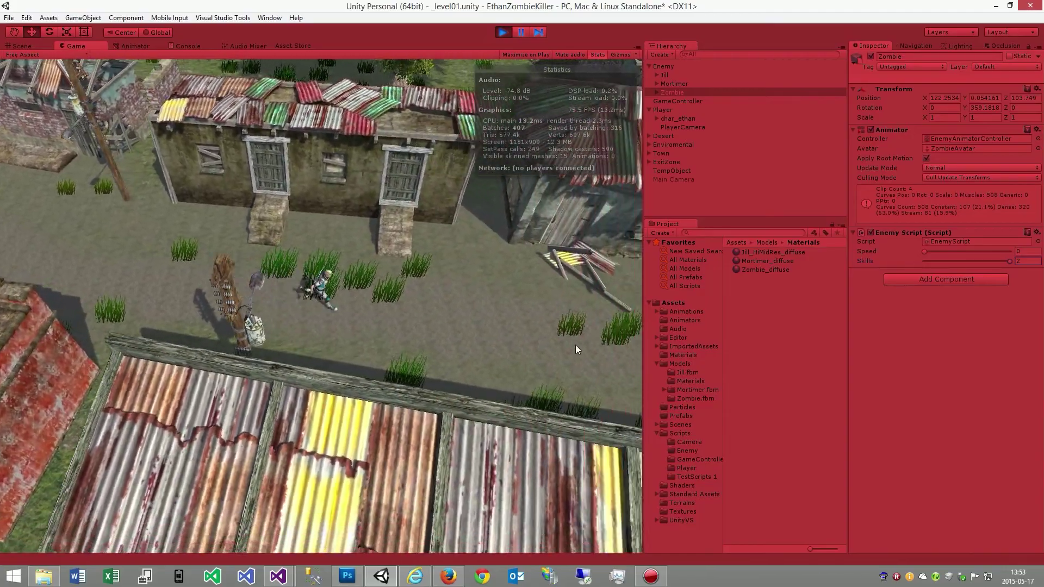
{"action": "key", "text": "s"}
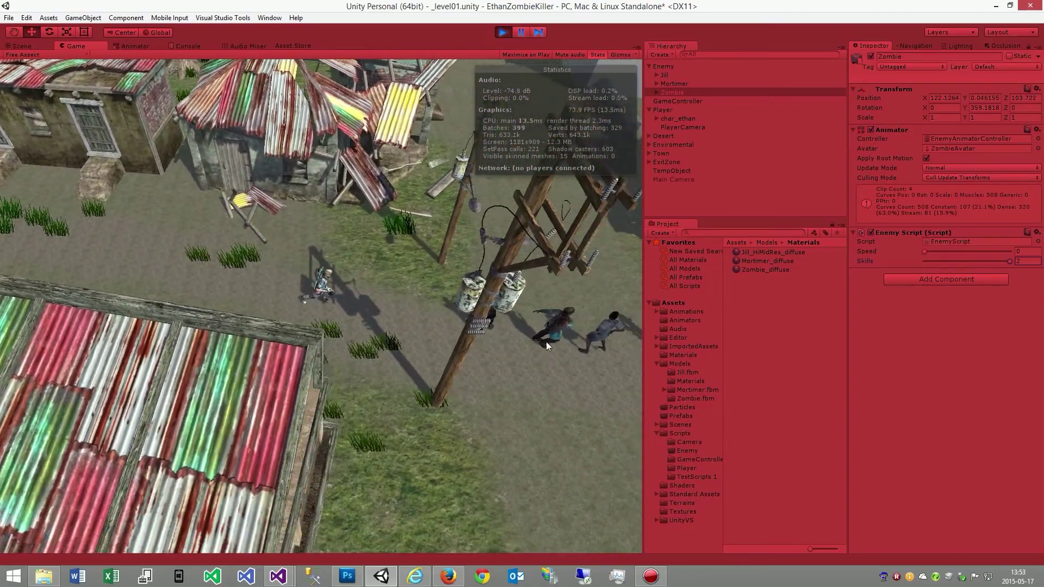
{"action": "key", "text": "s"}
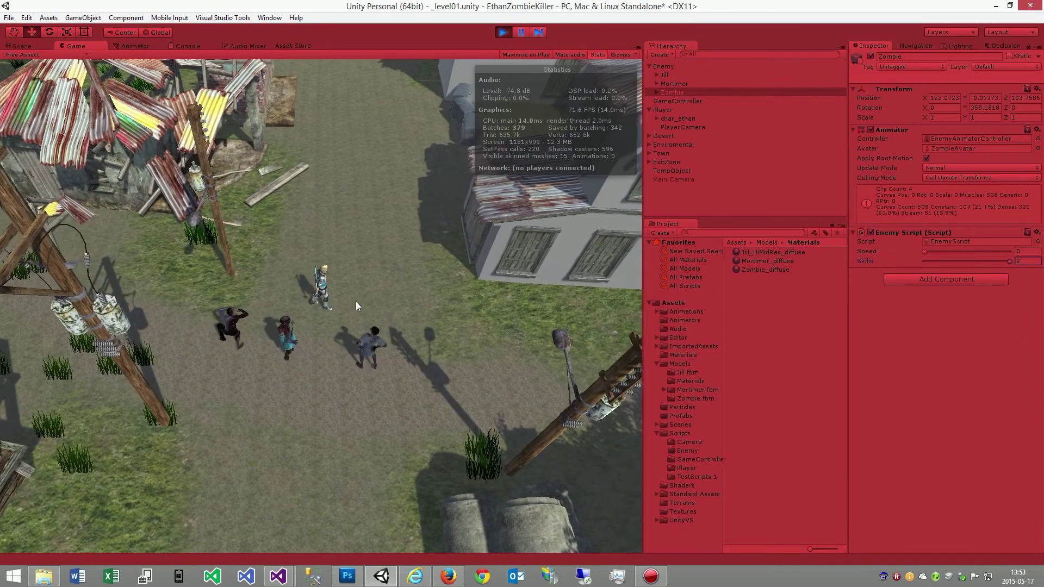
Weave the player among the closing zombies and lead them around the square.
{"action": "key", "text": "w"}
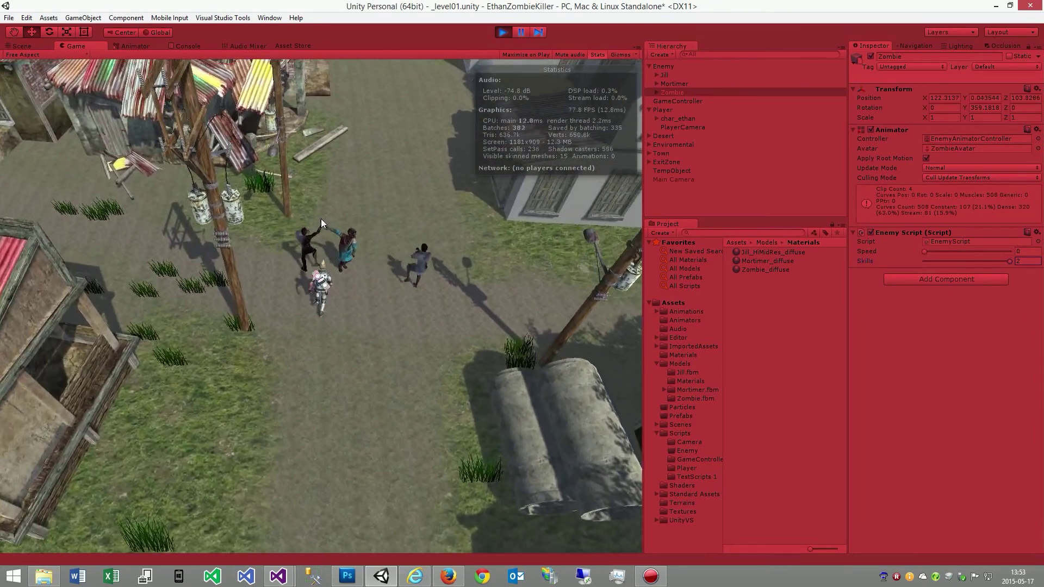
{"action": "key", "text": "w"}
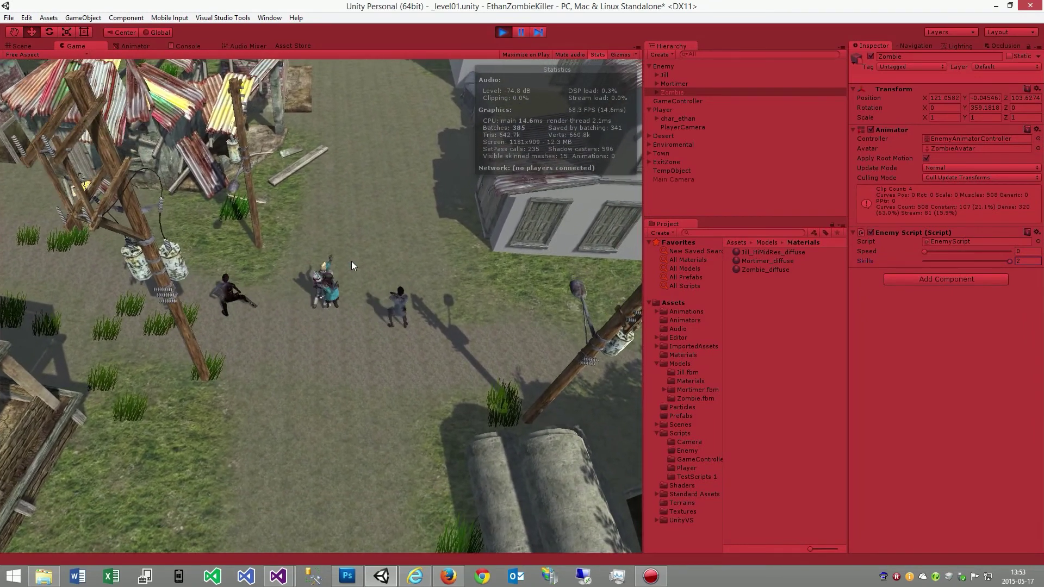
{"action": "key", "text": "d"}
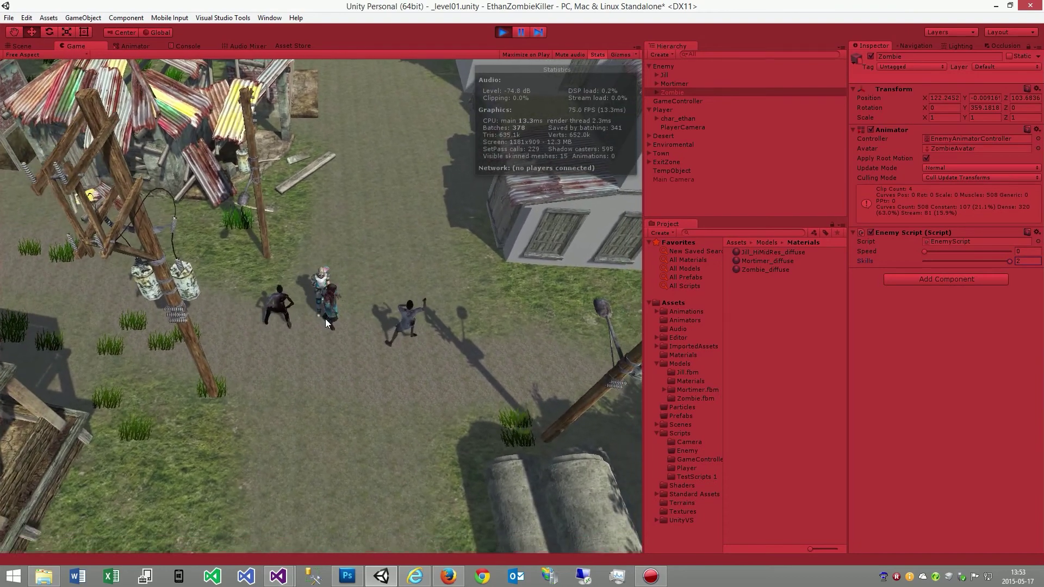
{"action": "key", "text": "a"}
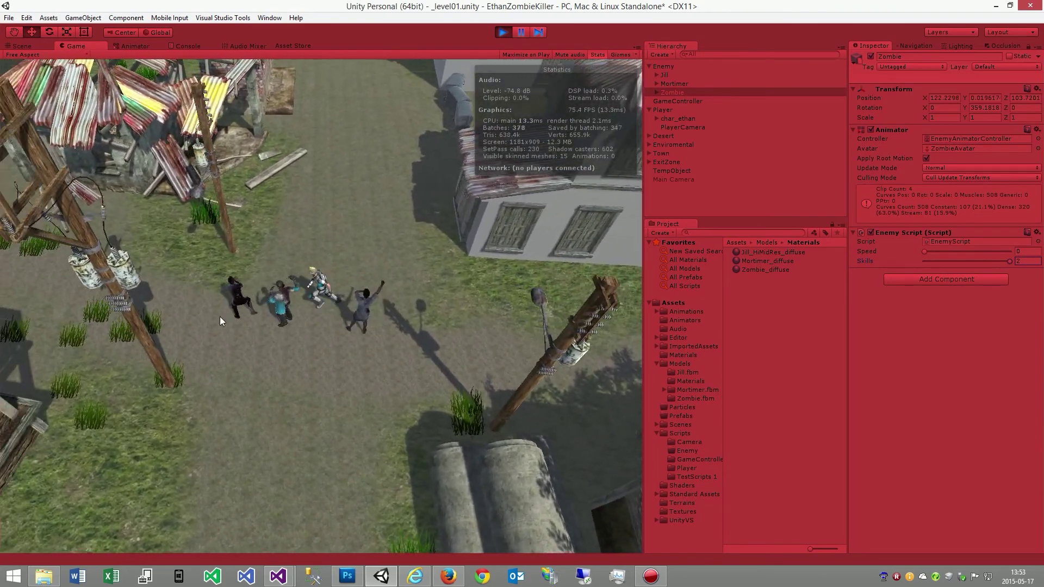
{"action": "key", "text": "d"}
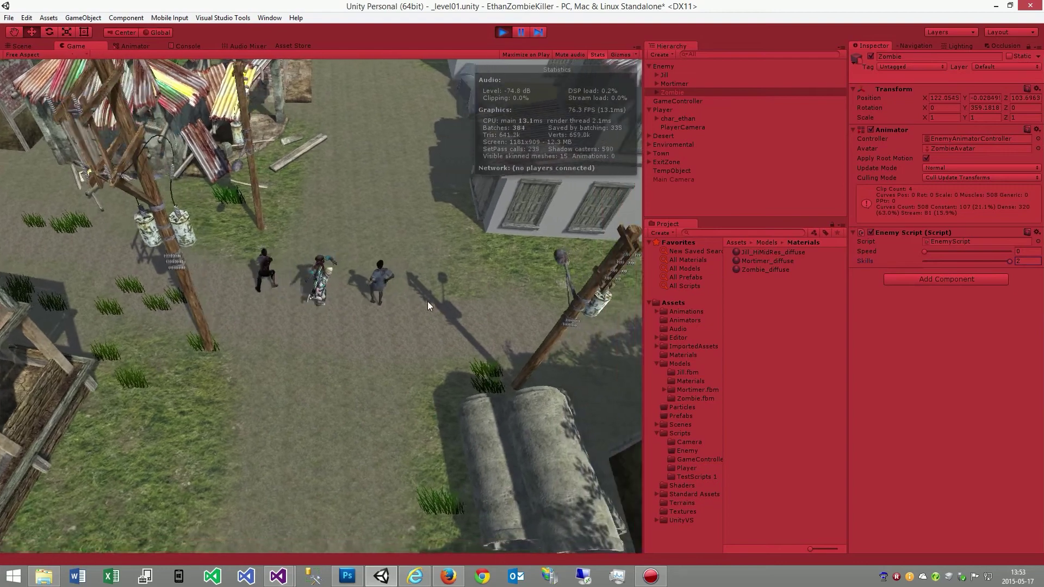
{"action": "key", "text": "a"}
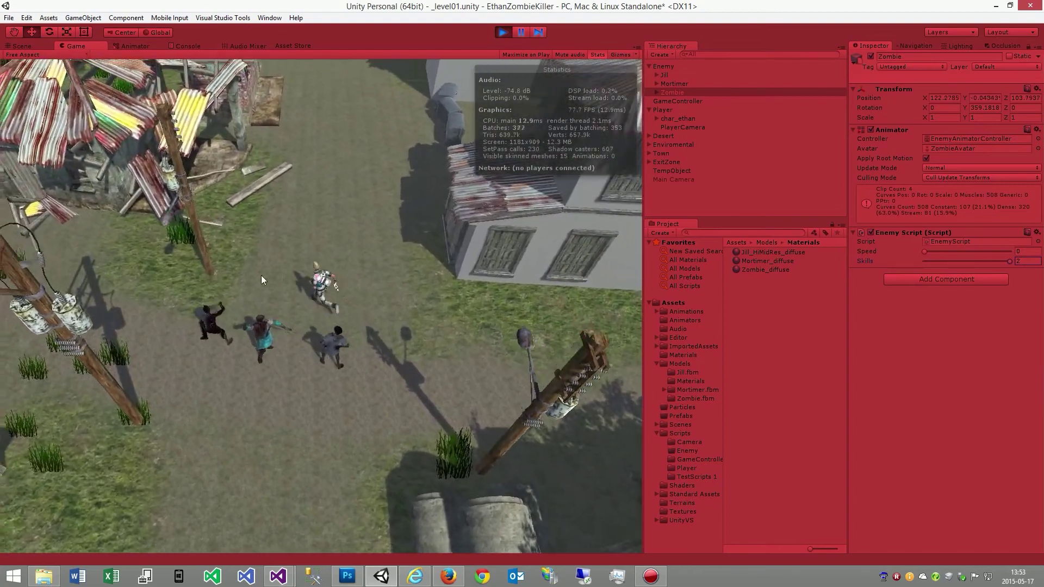
{"action": "key", "text": "w"}
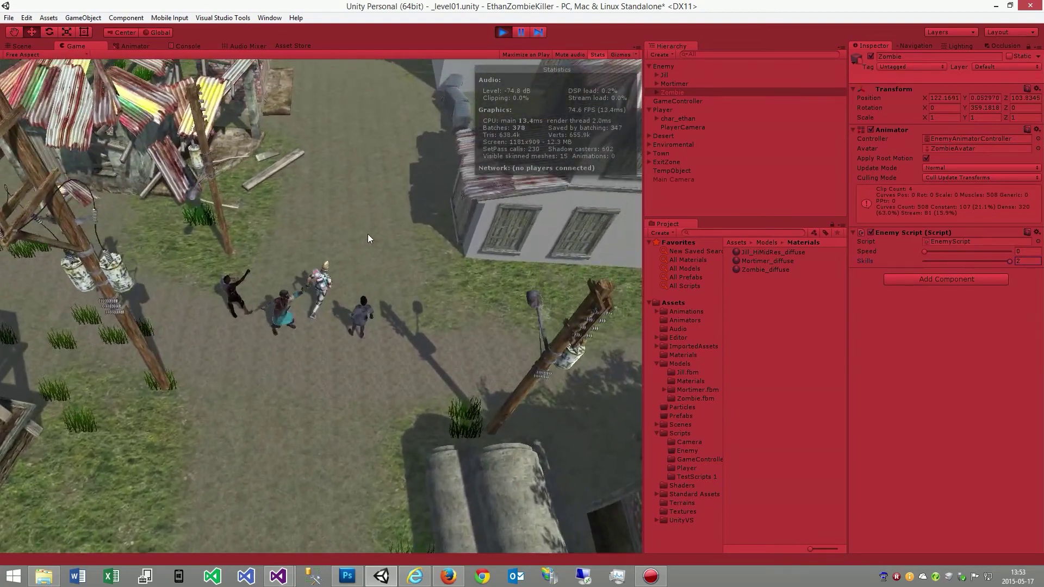
{"action": "key", "text": "a"}
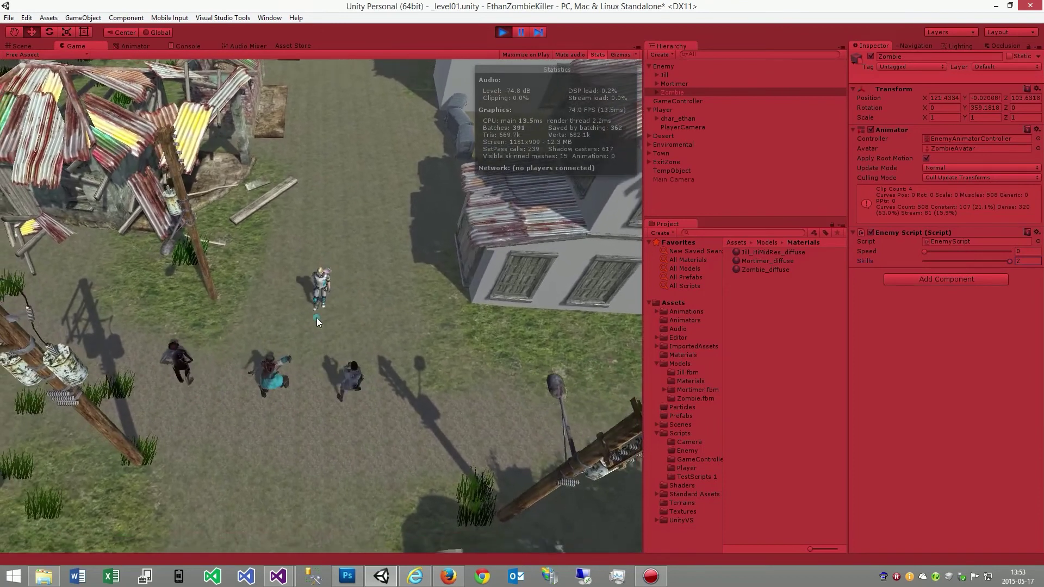